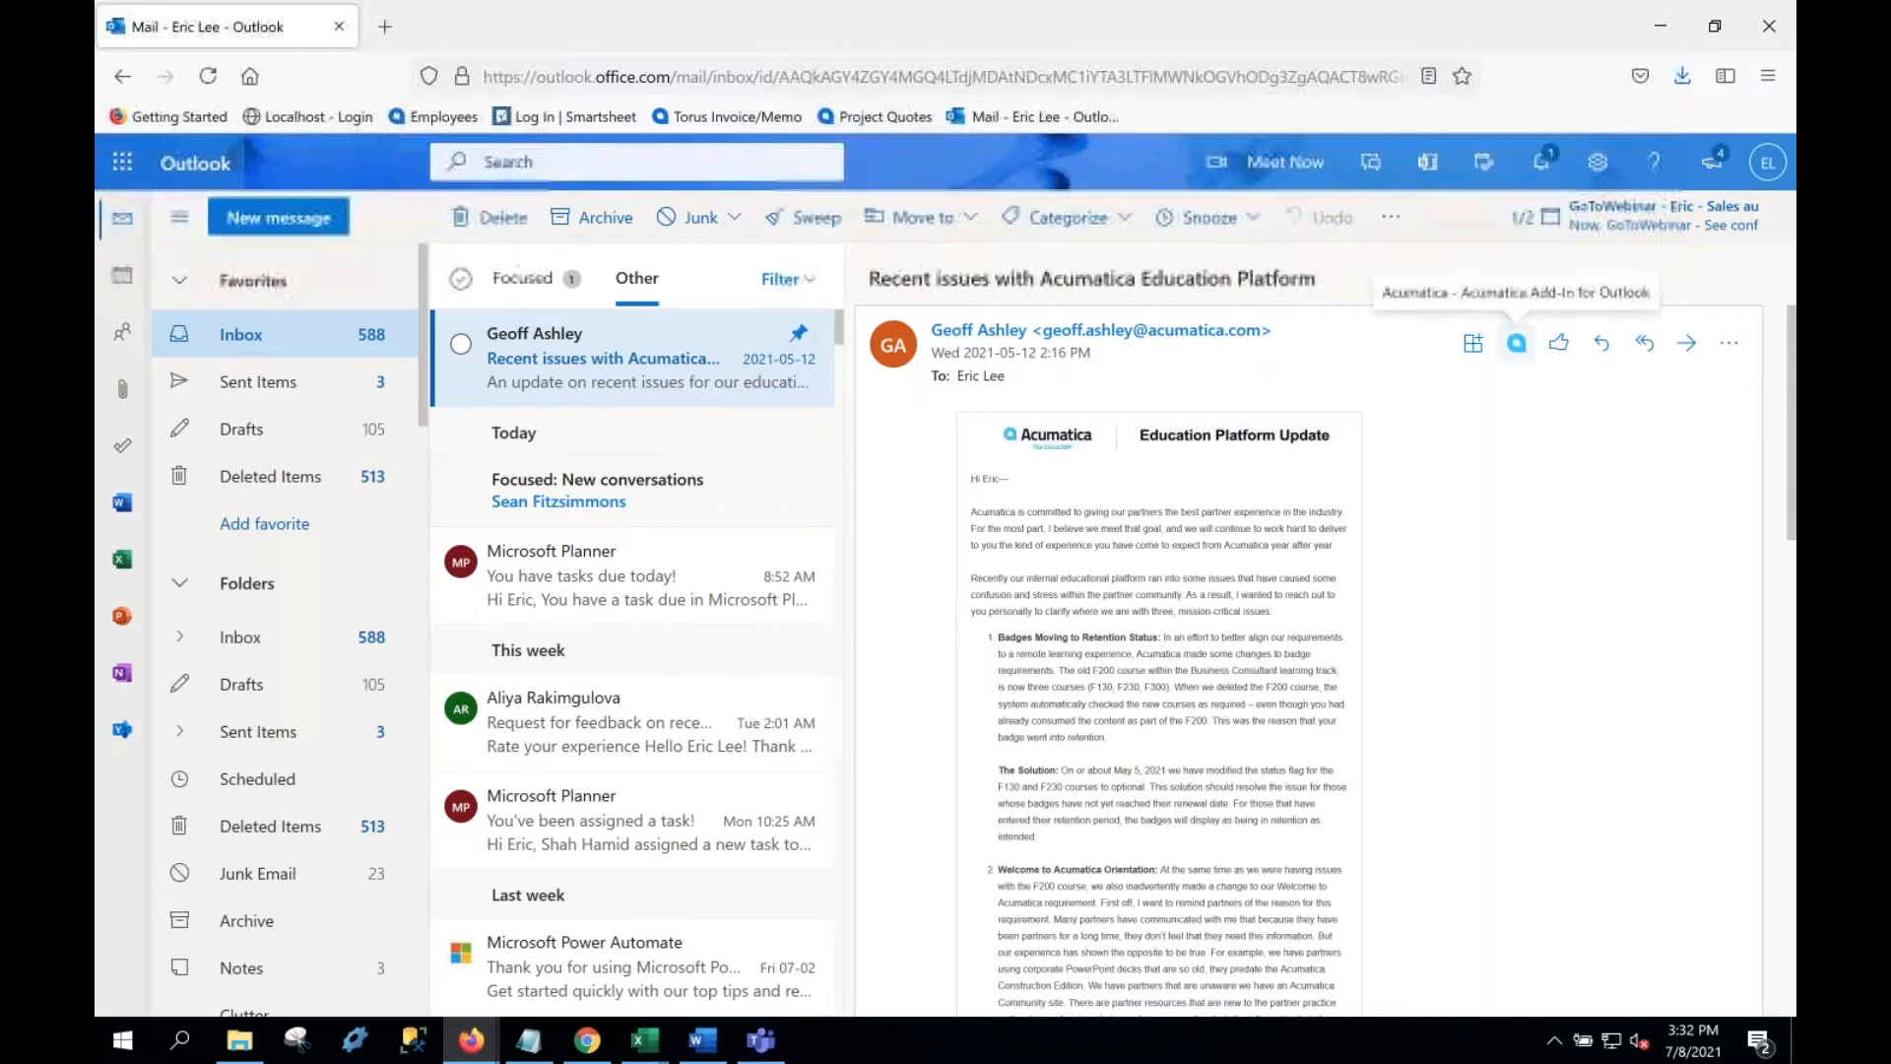
Step: Sign in to the Acumatica add-in with the saved admin login and start a lead for the sender
left_click(1517, 343)
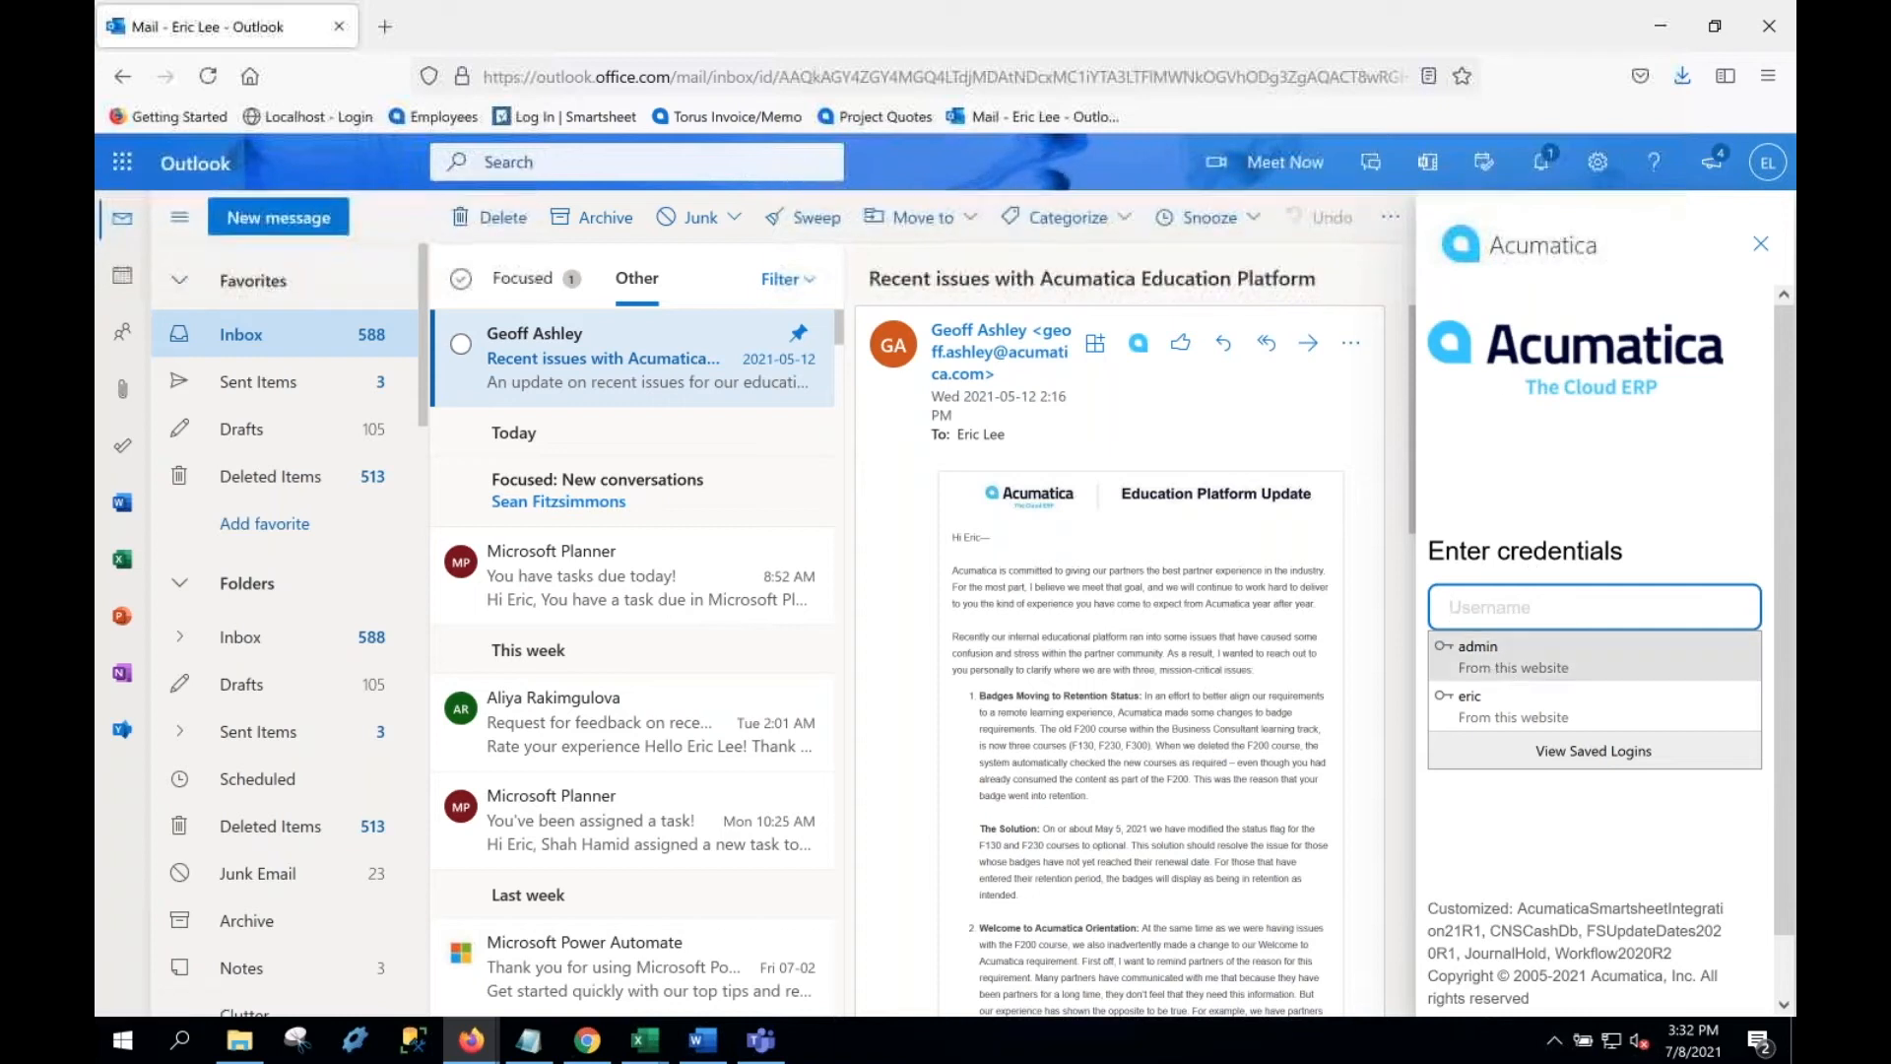
left_click(1497, 656)
left_click(1494, 741)
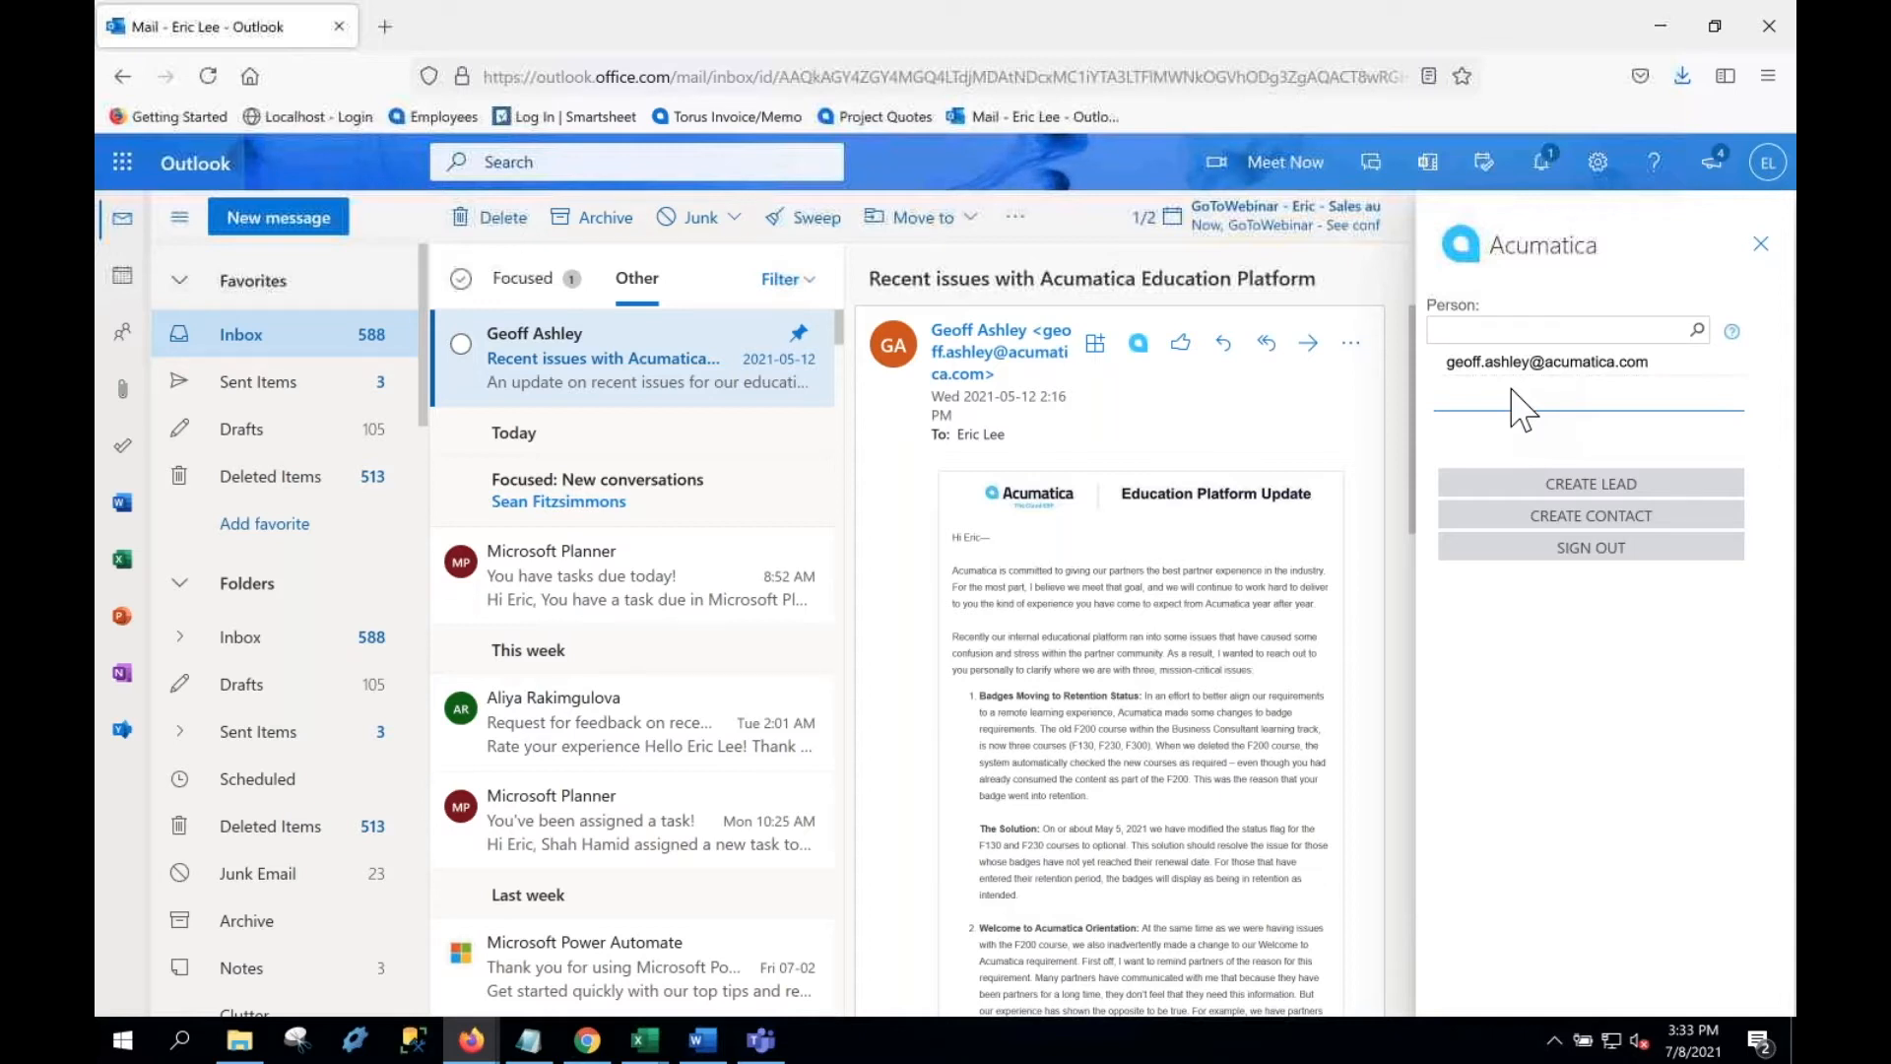
left_click(1525, 484)
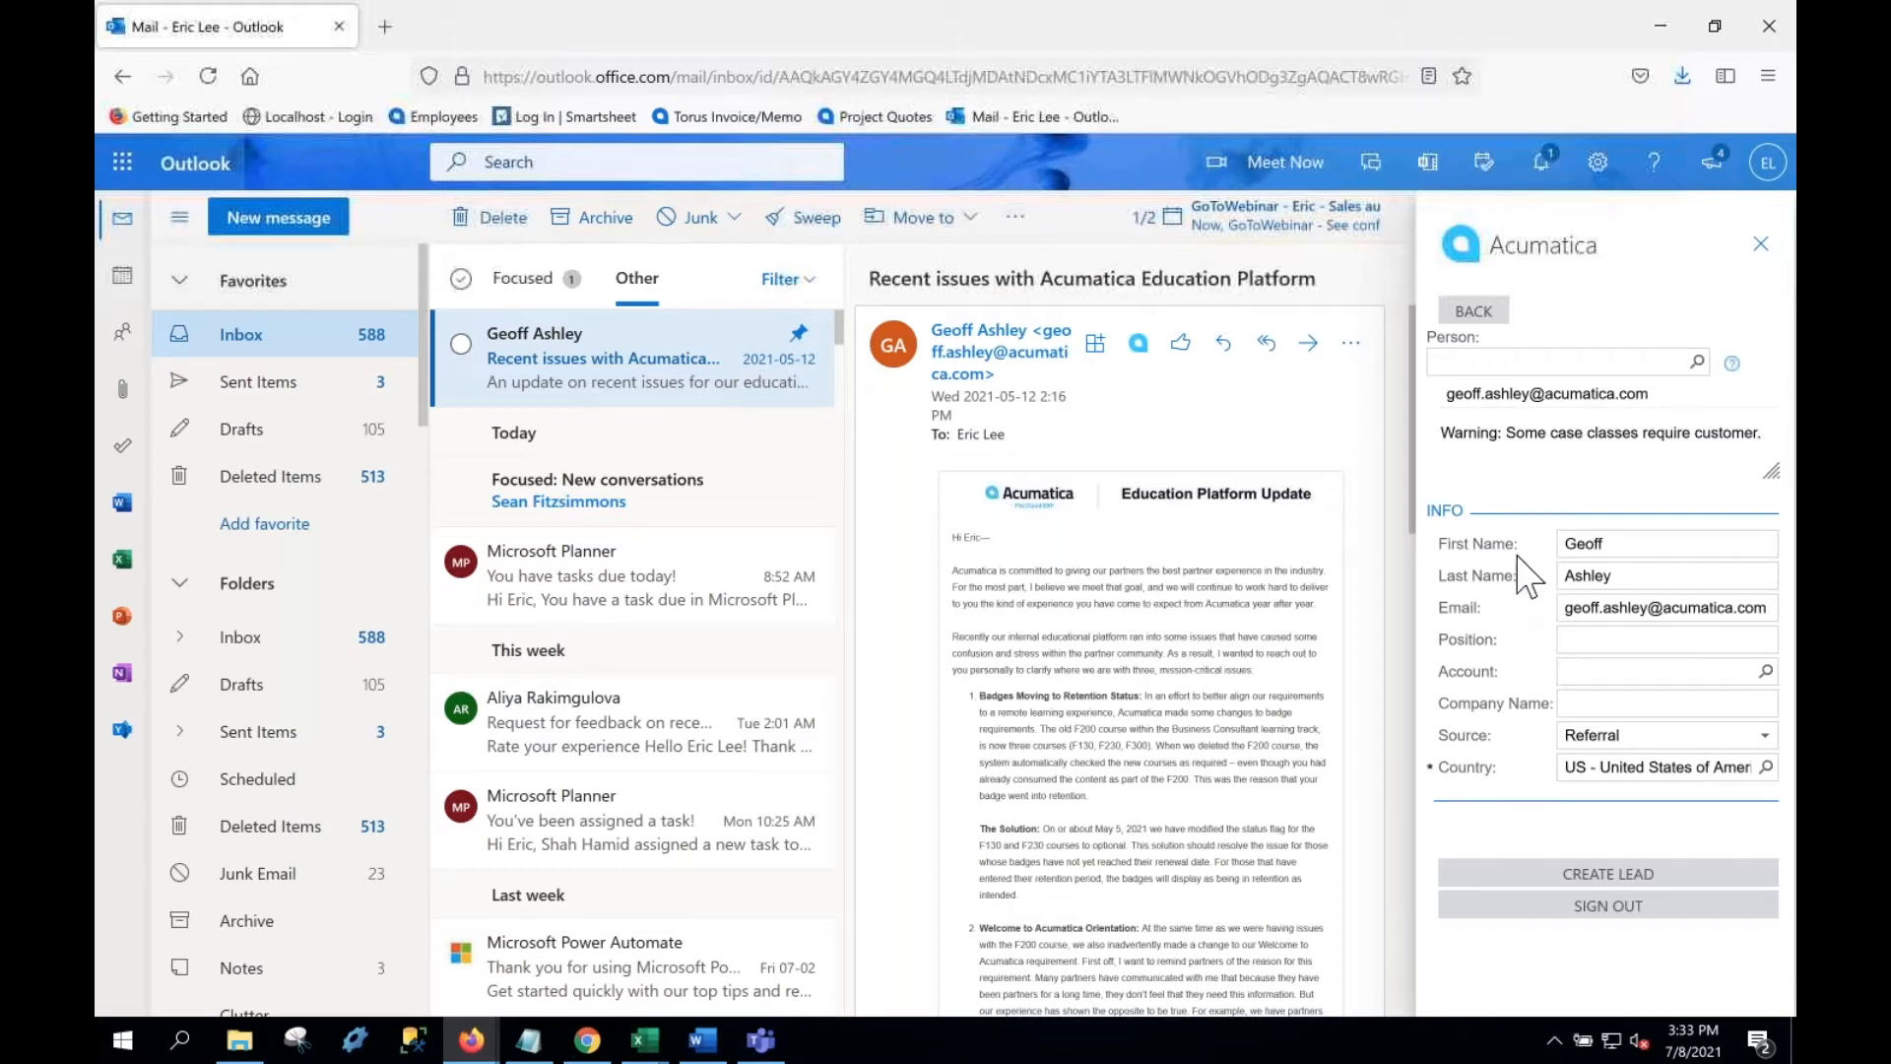
Step: Create the lead with the signature's job title as Position and account ABCHOLDING (ABC Holdings Inc)
scroll(1280, 709, "down", 15)
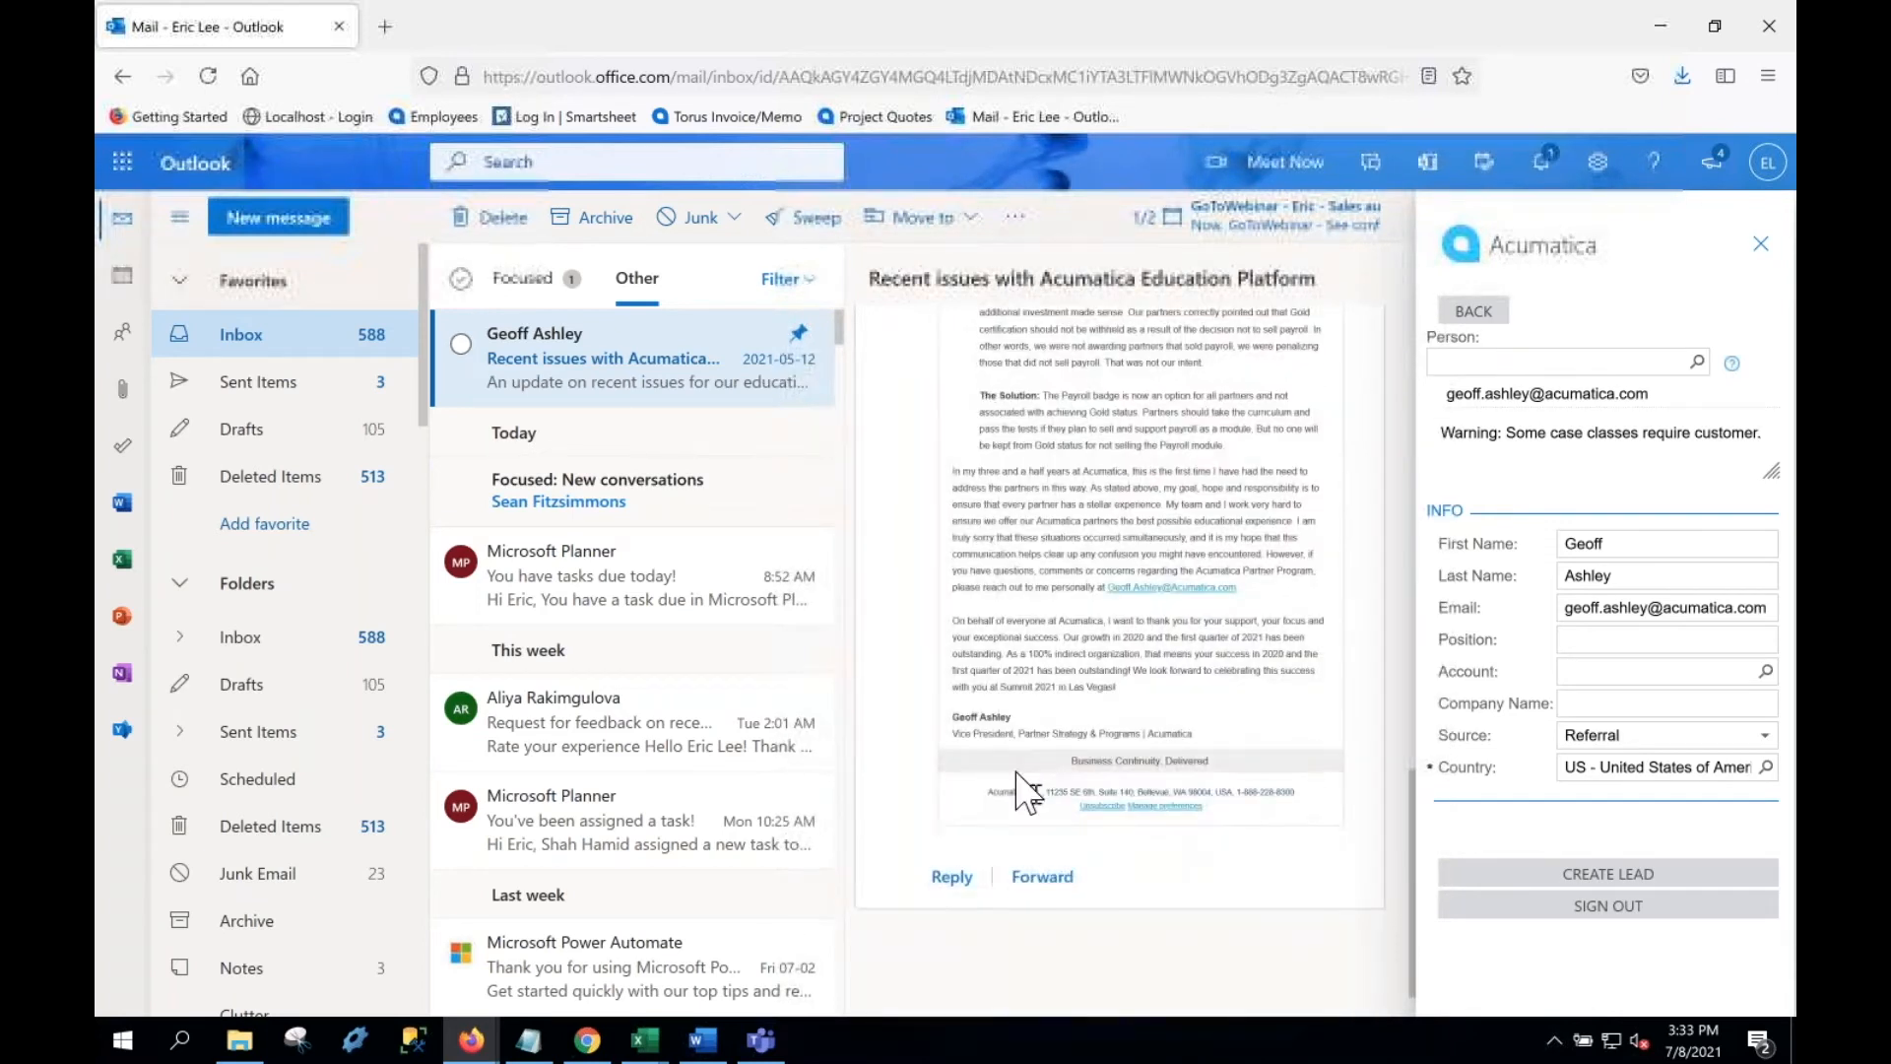
left_click_drag(953, 734, 1145, 734)
left_click(1576, 641)
key("ctrl+v")
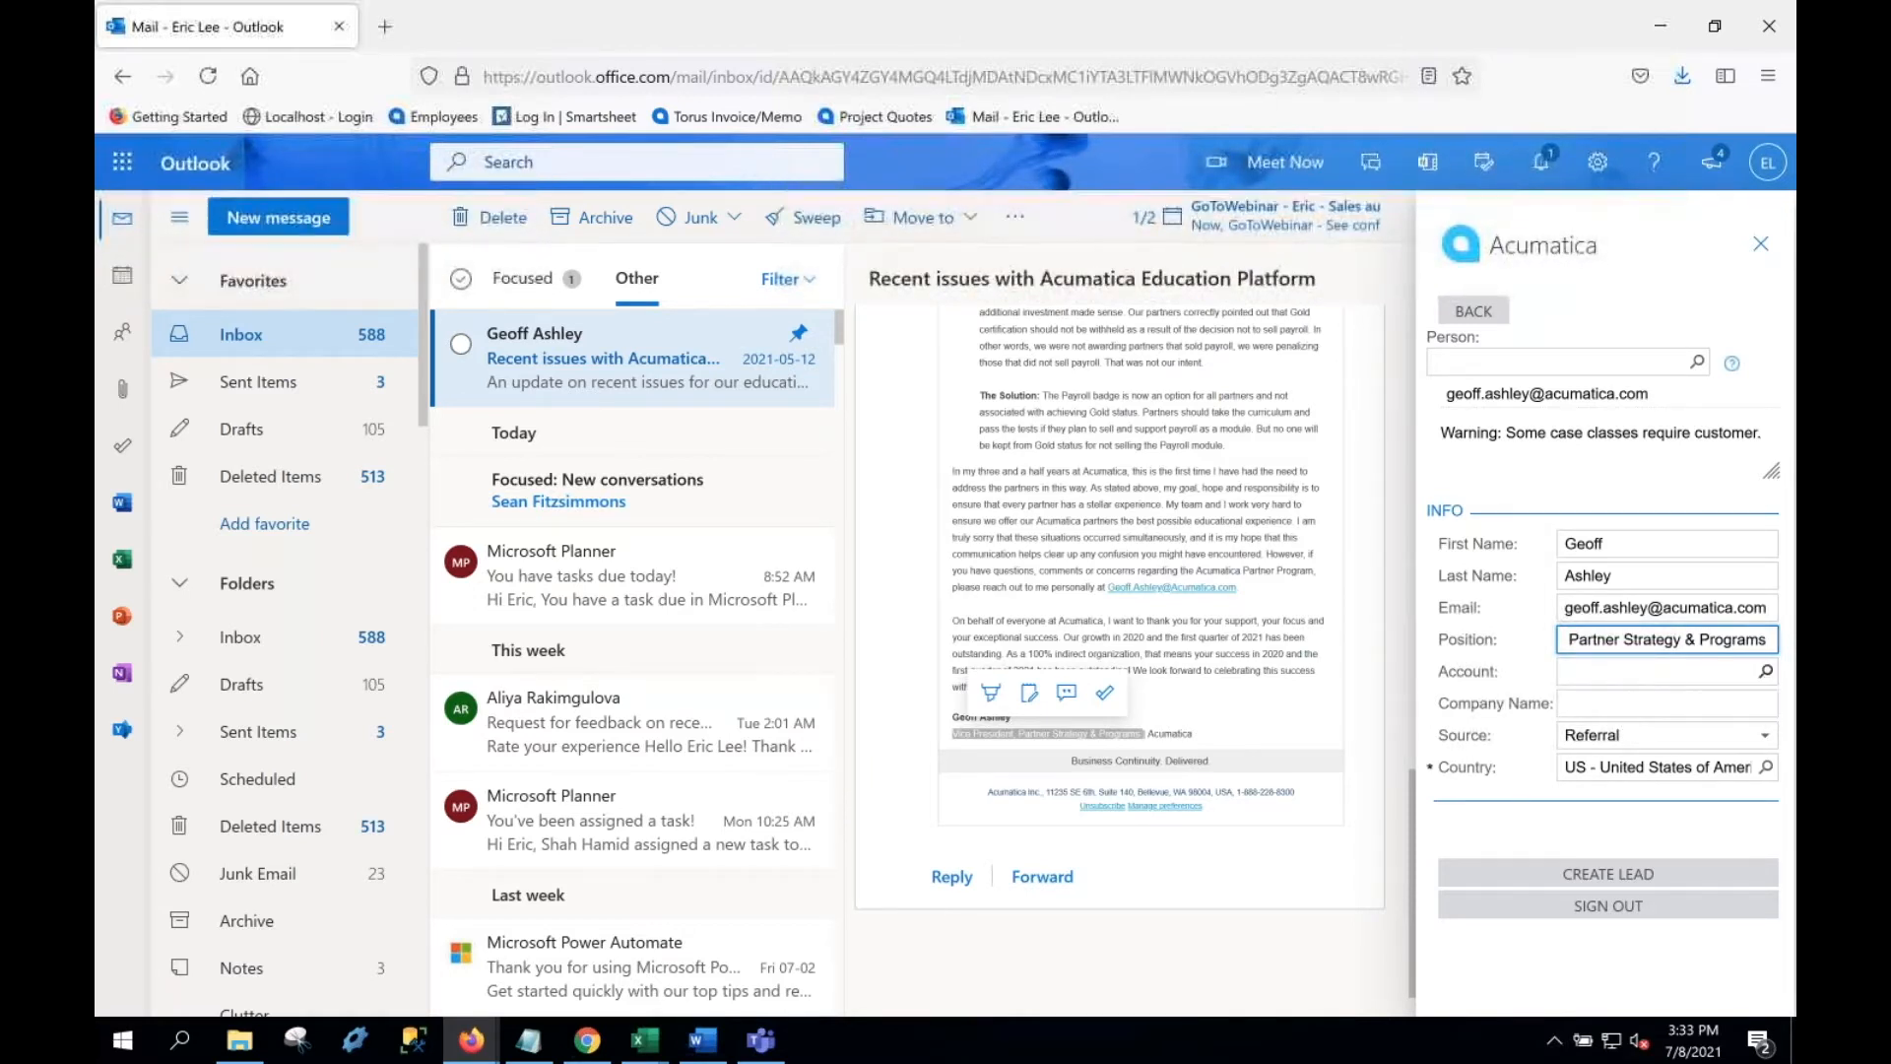
left_click(1766, 673)
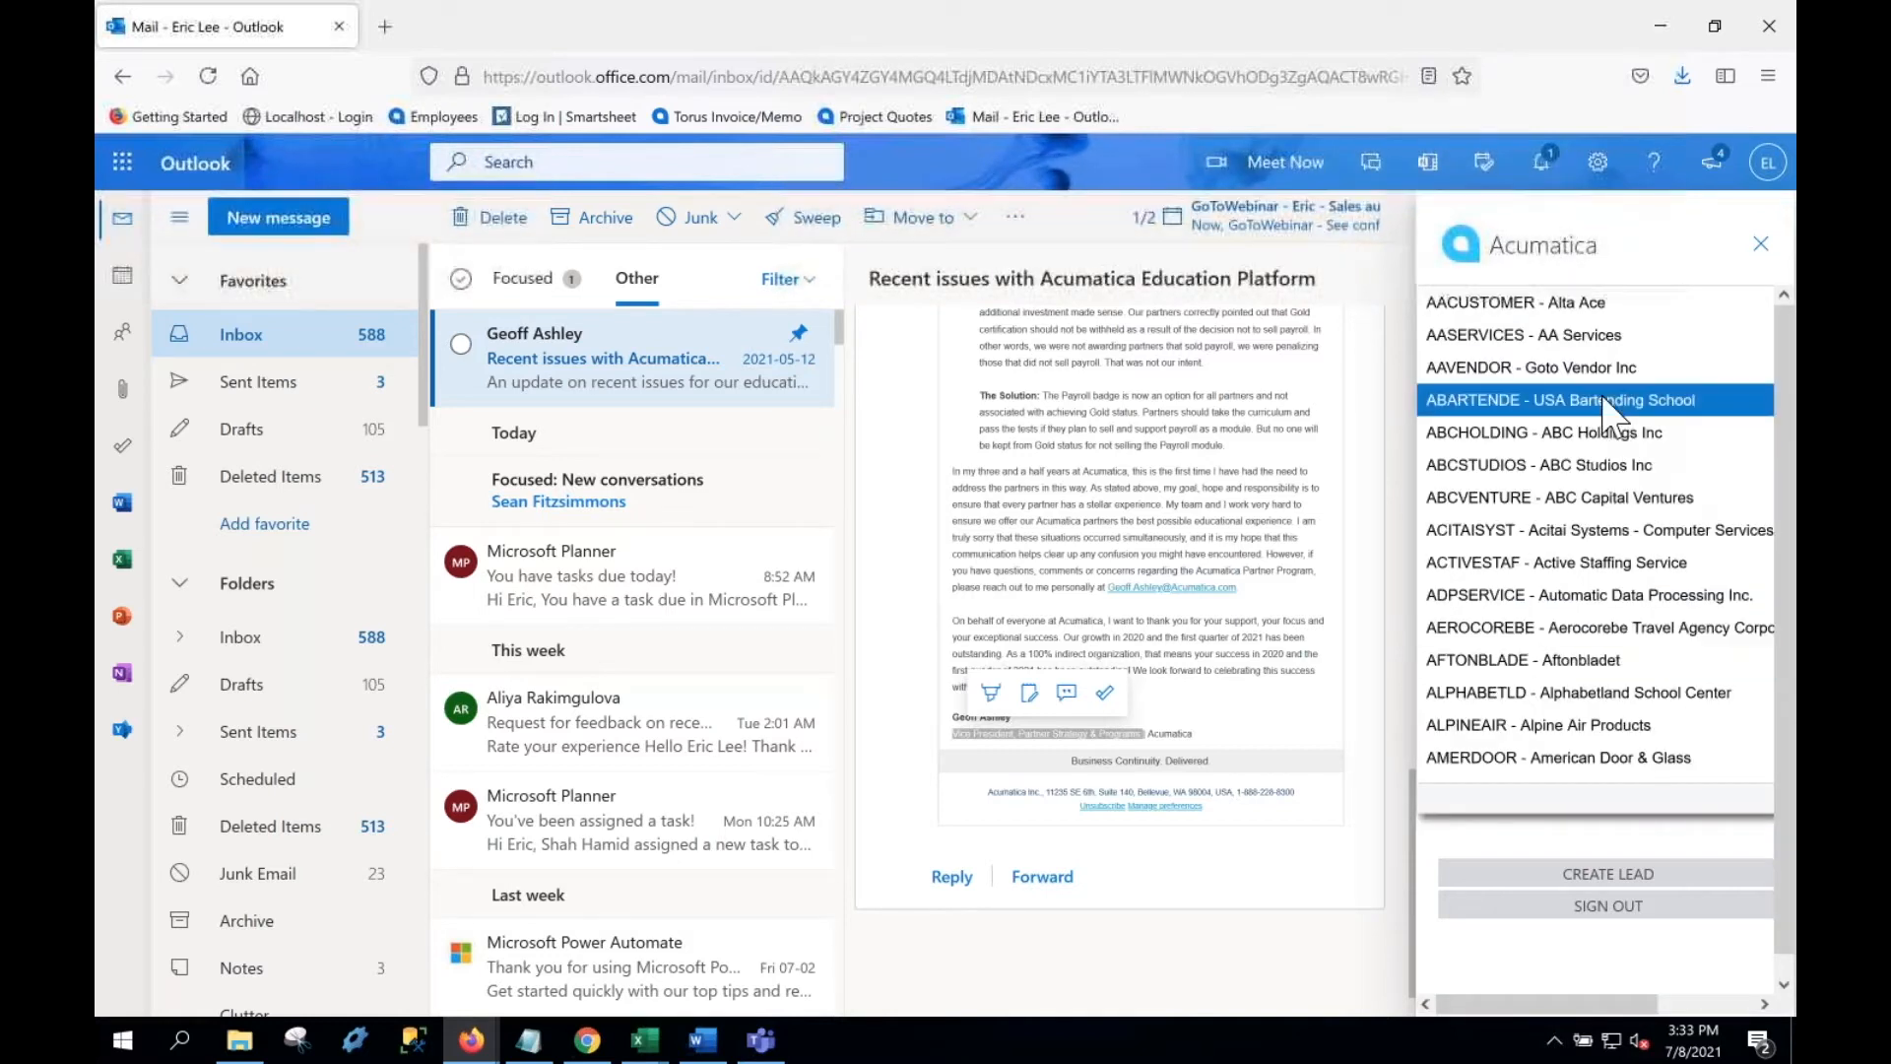
left_click(1542, 431)
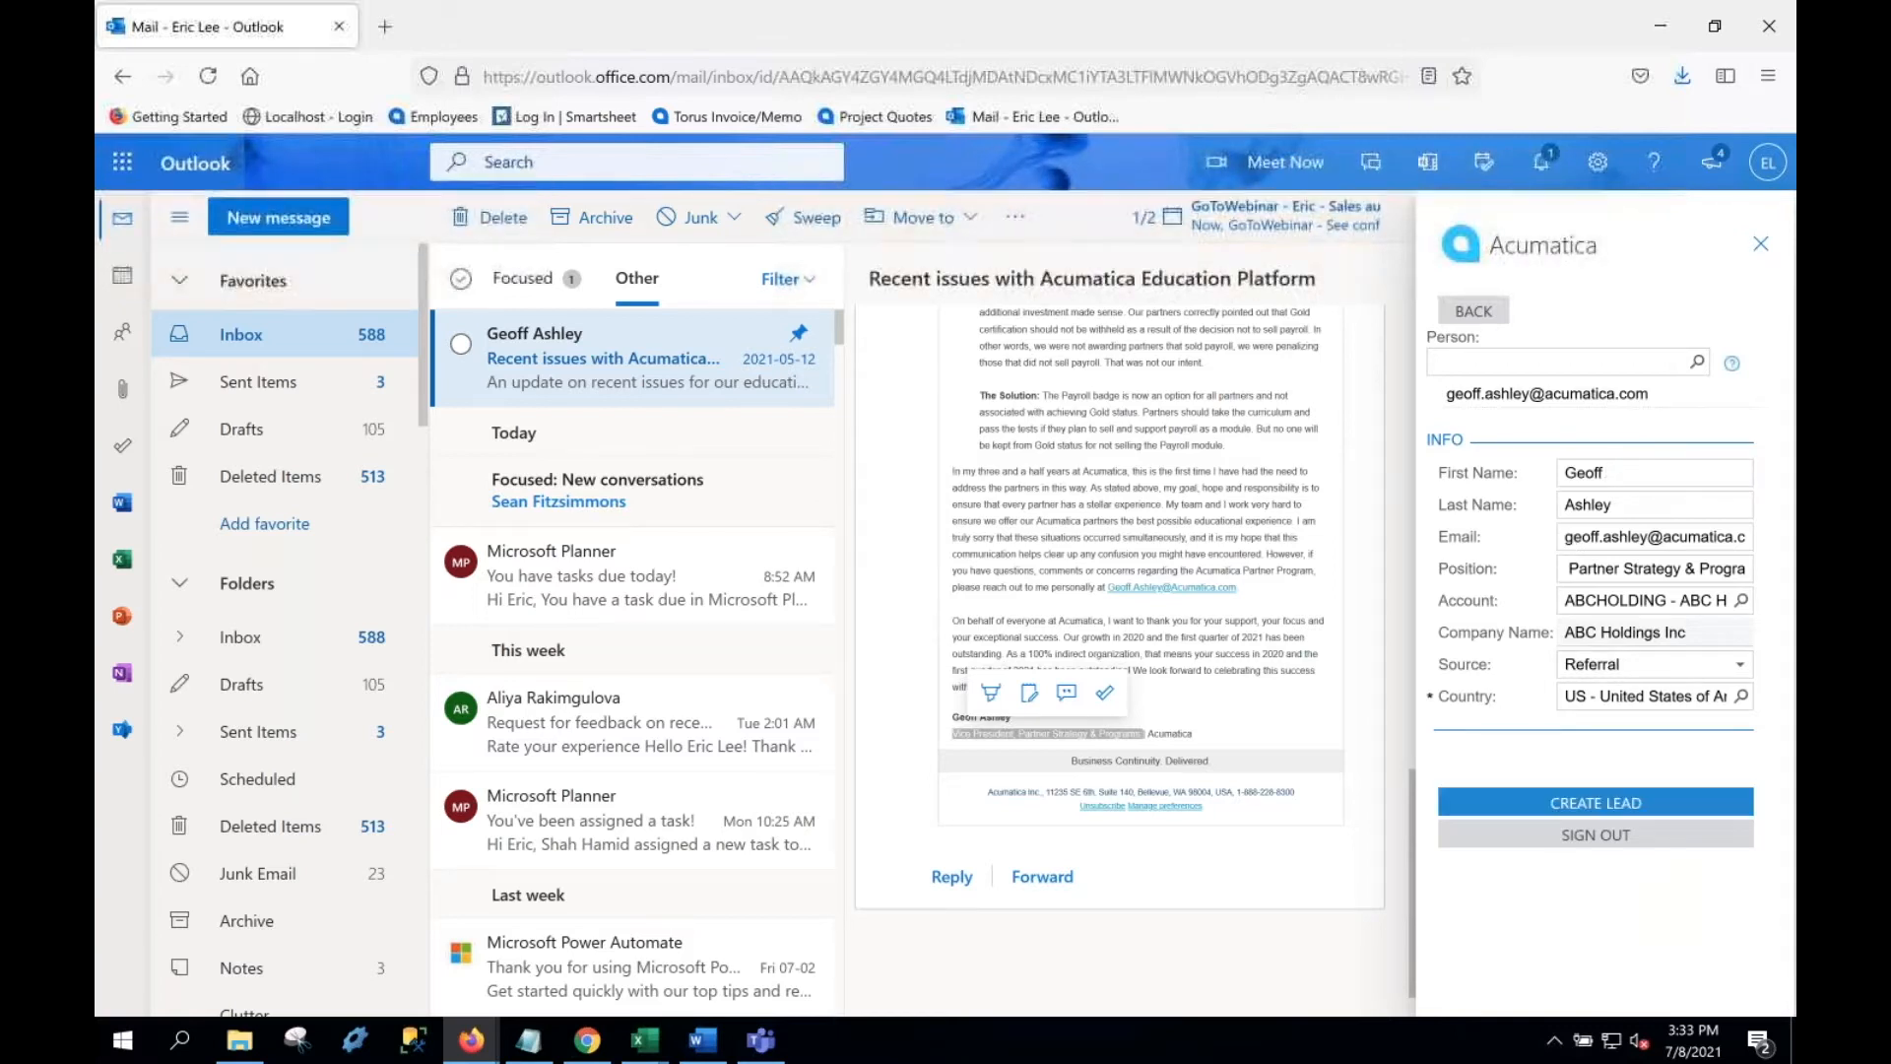
left_click(1566, 803)
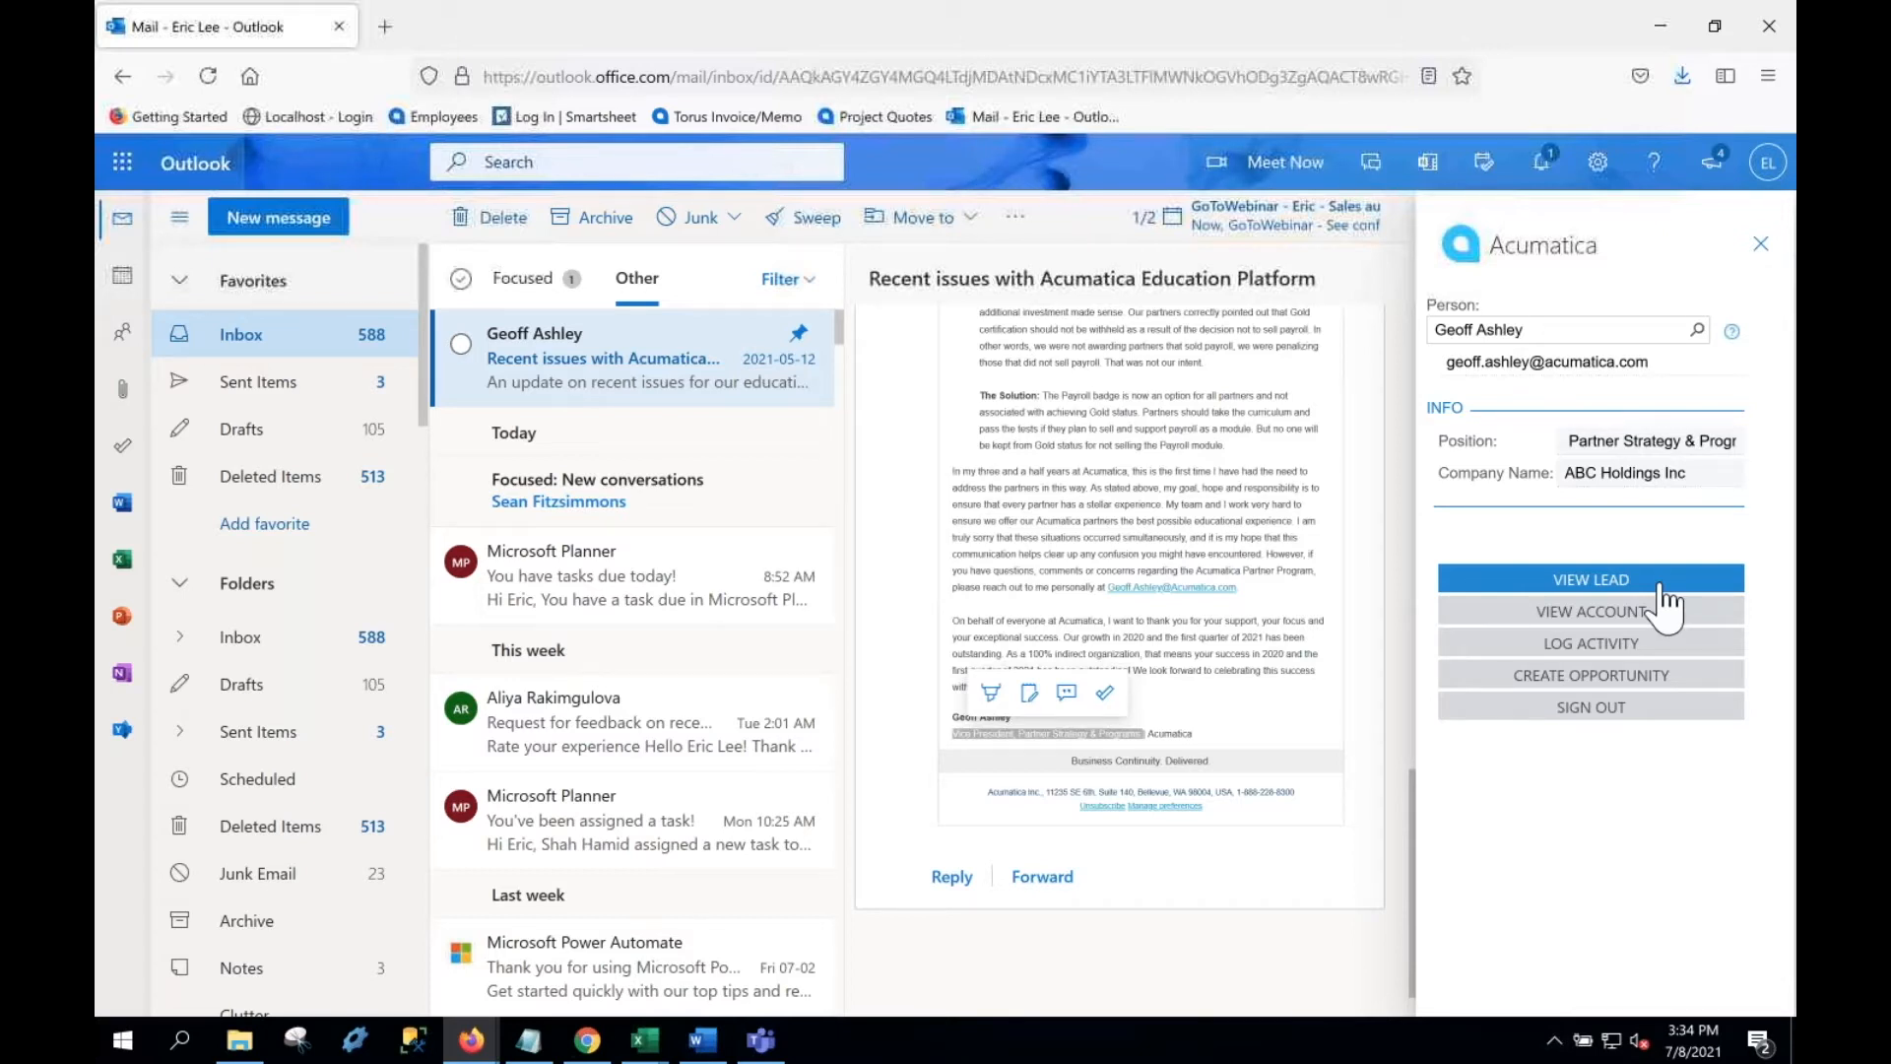
left_click(1588, 648)
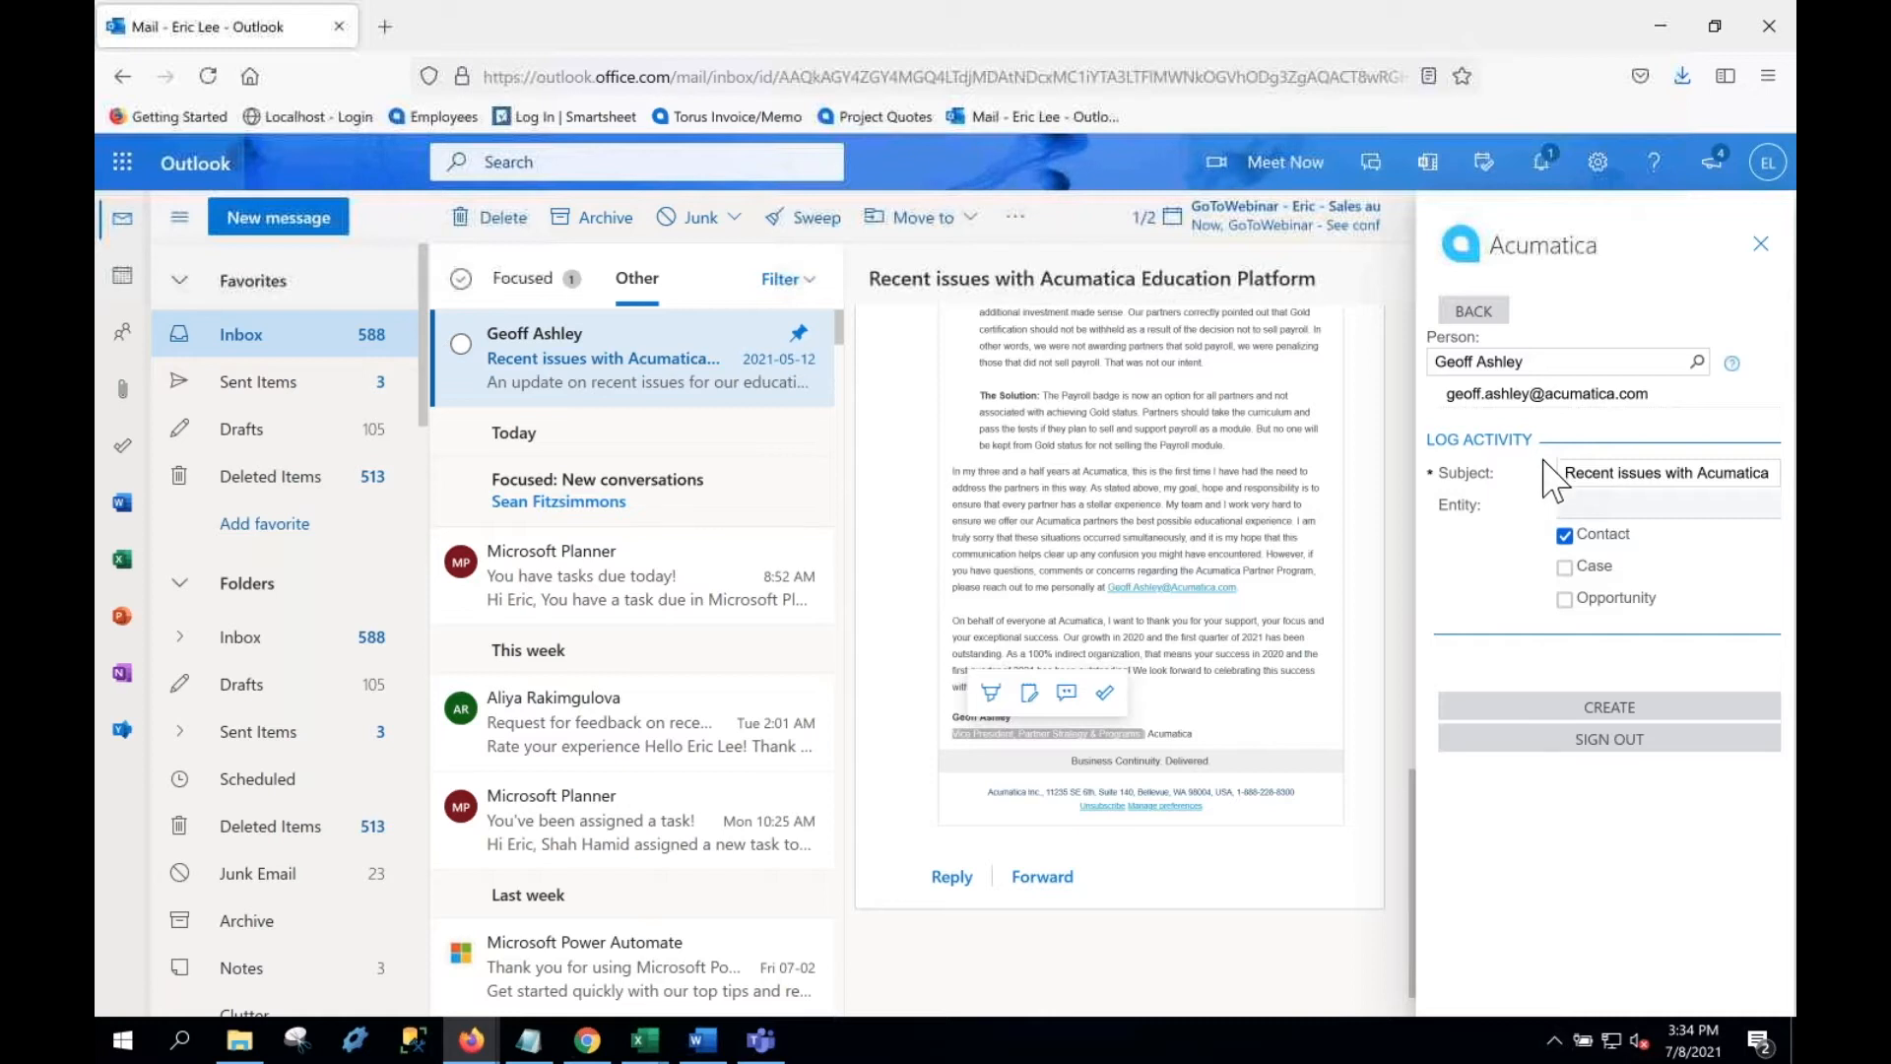
Step: Log the email as a Contact activity on the lead and open the lead in Acumatica
left_click(1584, 705)
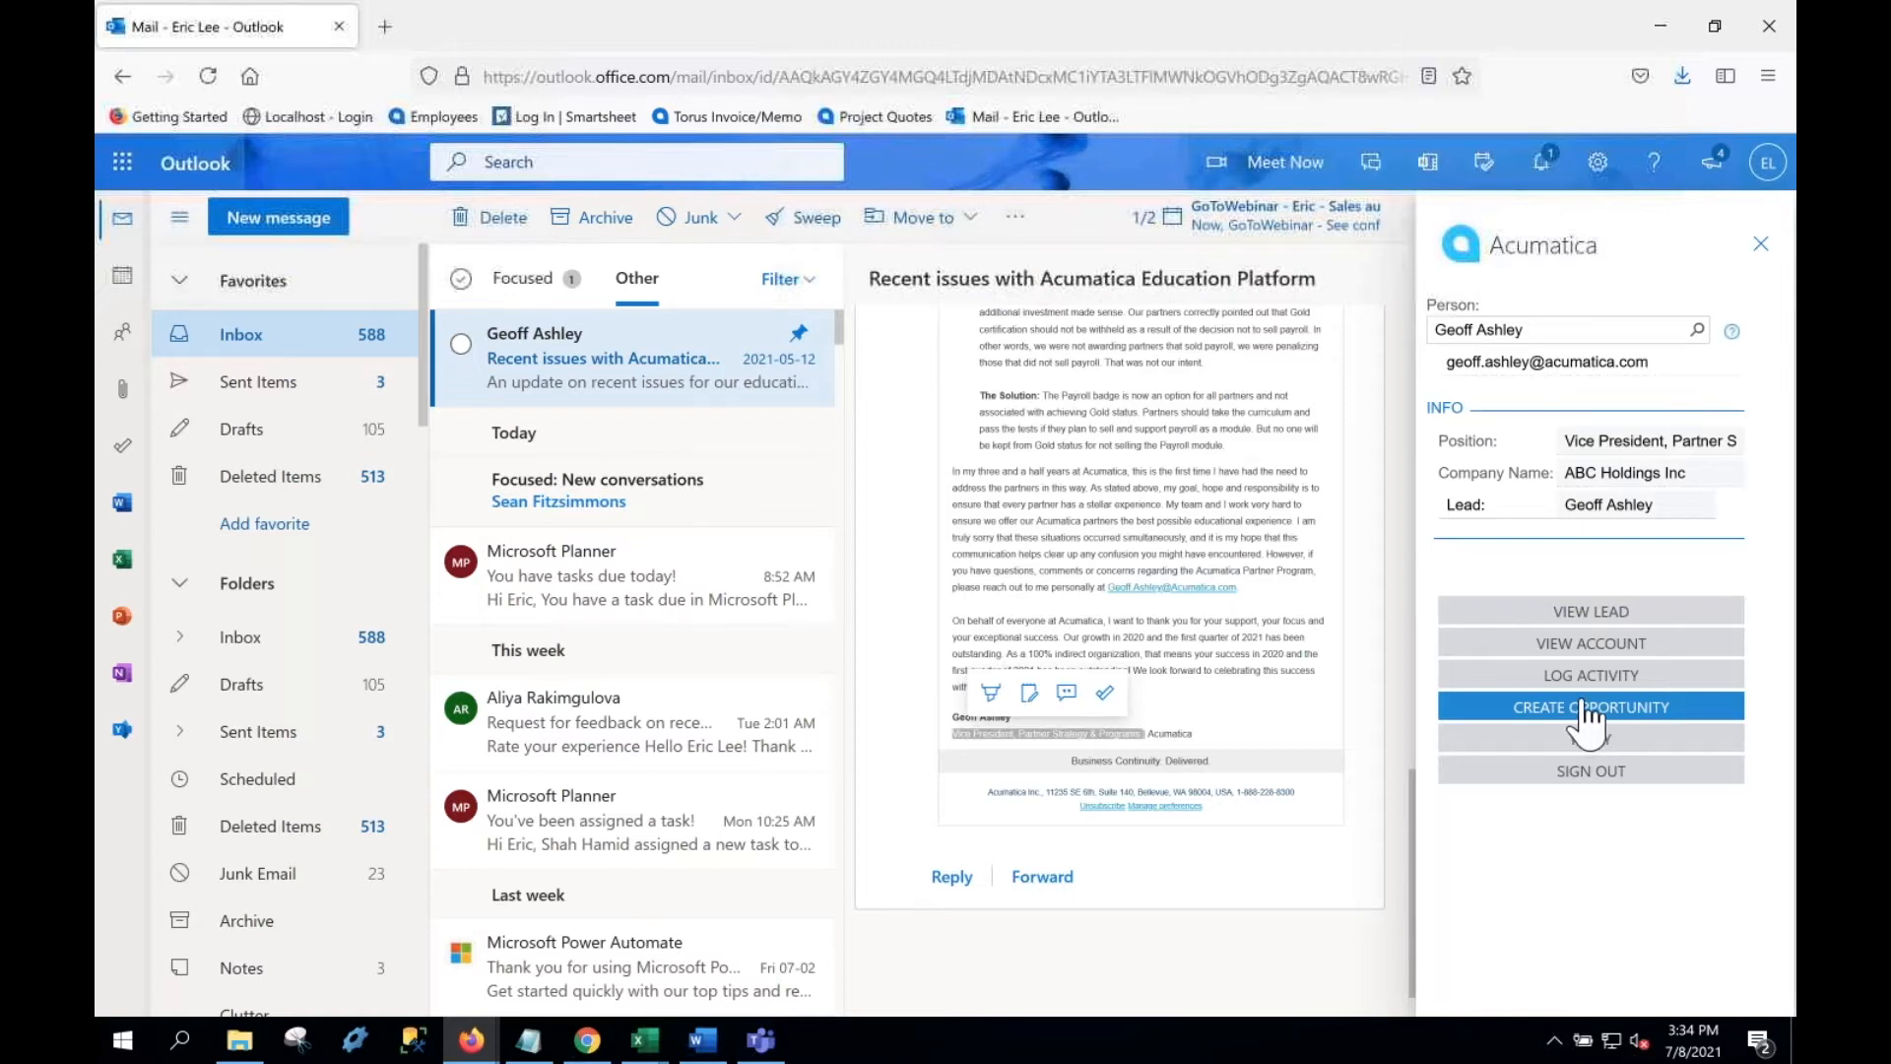
left_click(1588, 619)
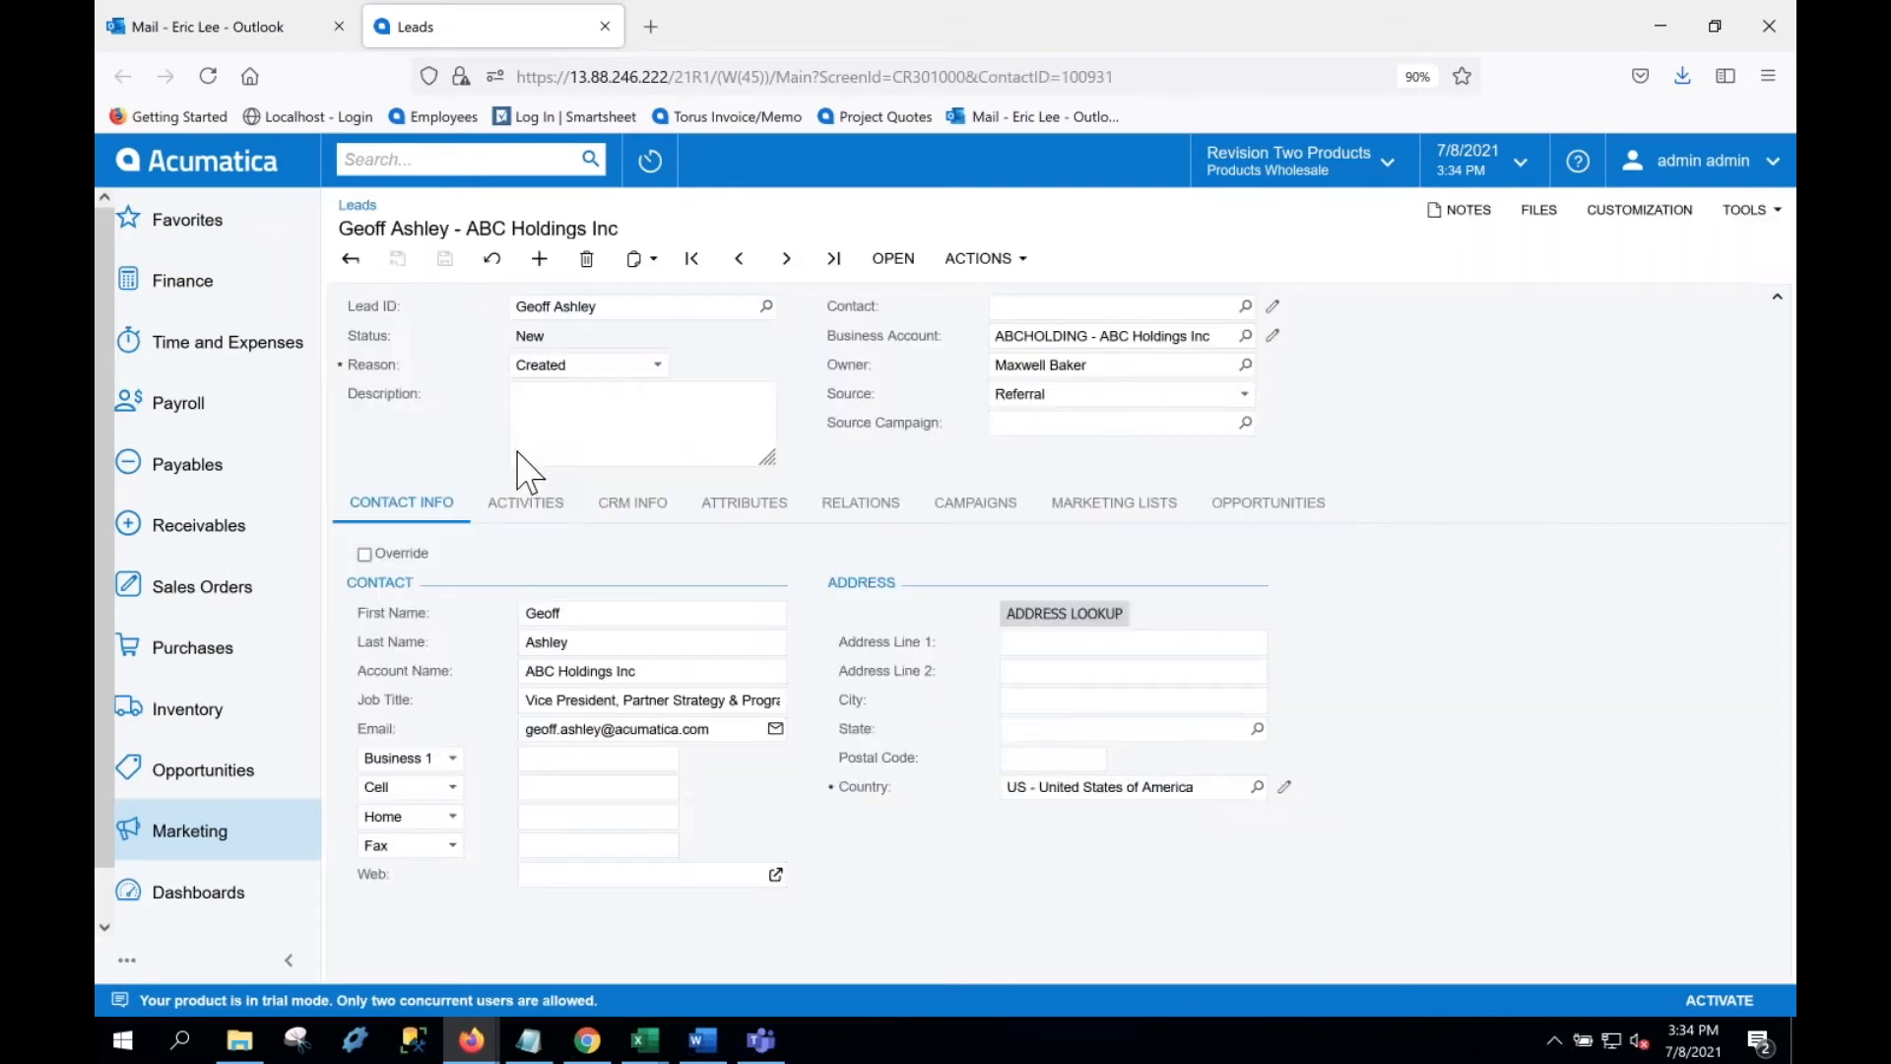
Step: Check the lead's activities, create a contact via Actions > Create Contact, then return to Outlook
left_click(548, 509)
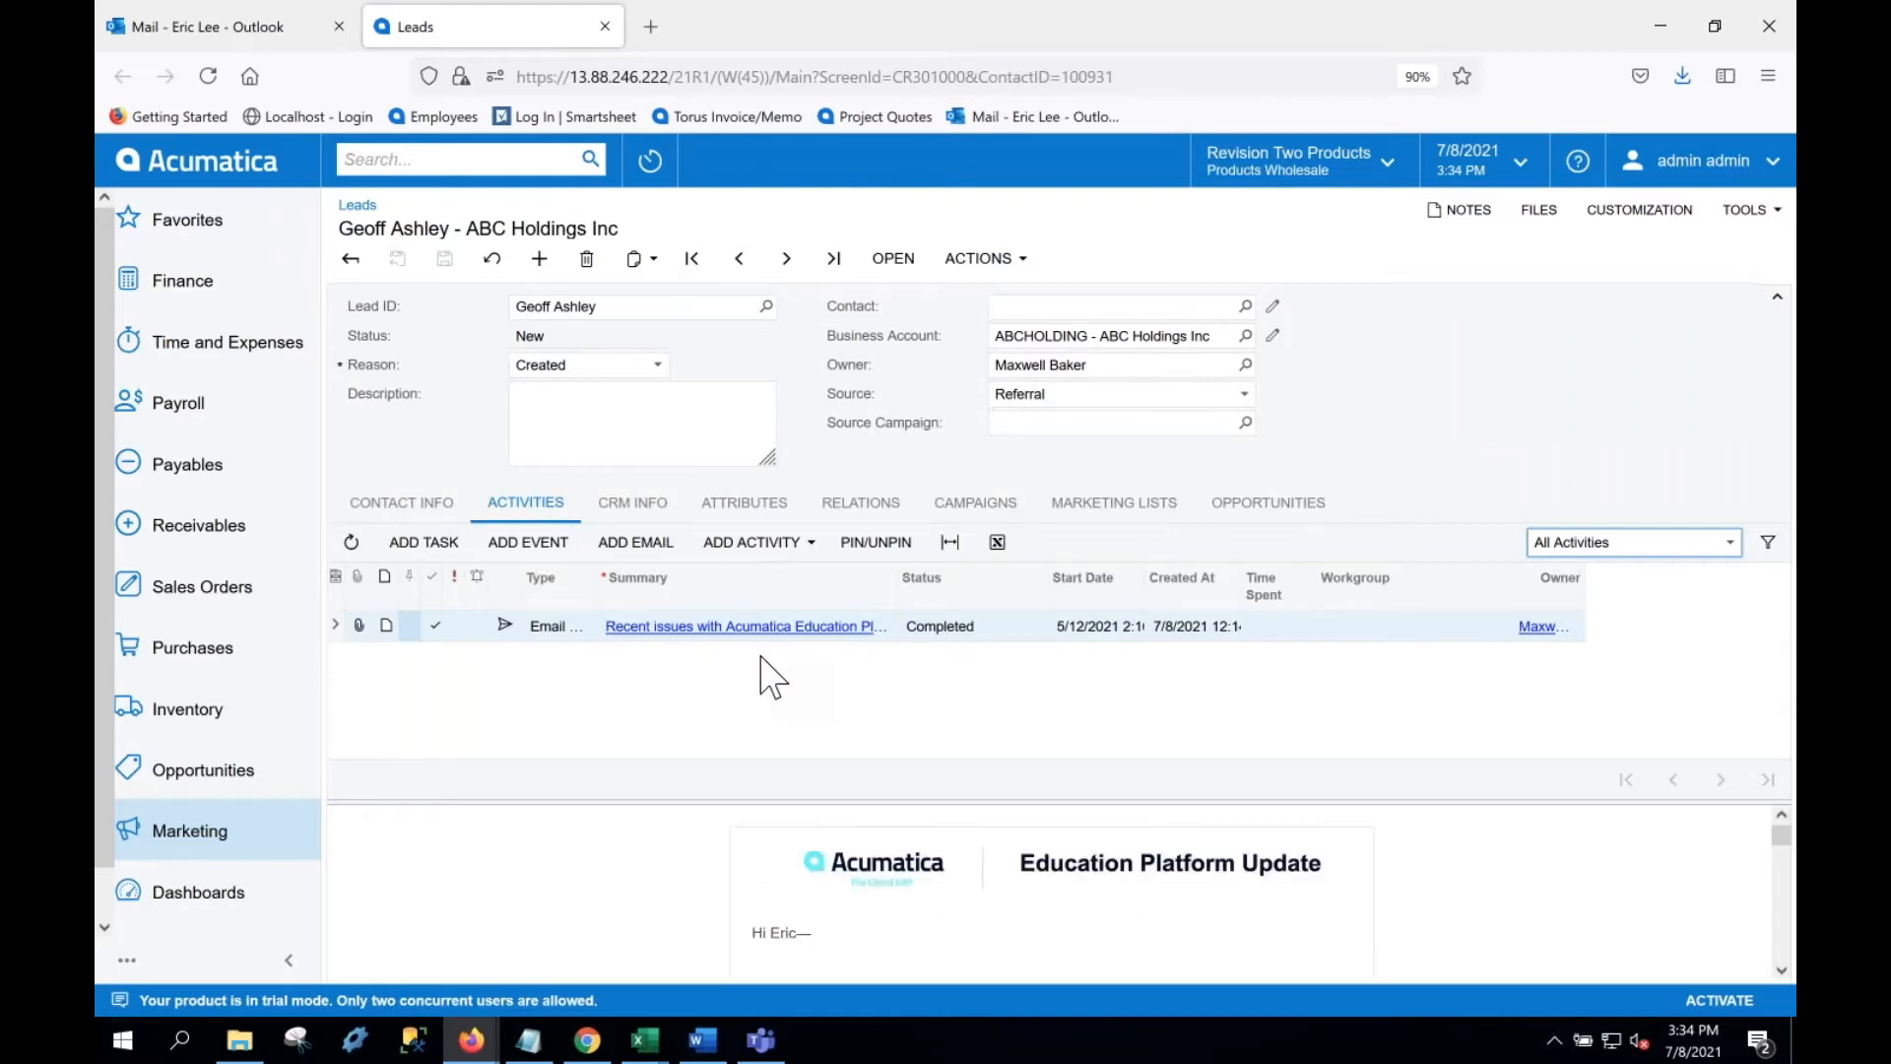
scroll(862, 872, "down", 2)
scroll(862, 871, "down", 5)
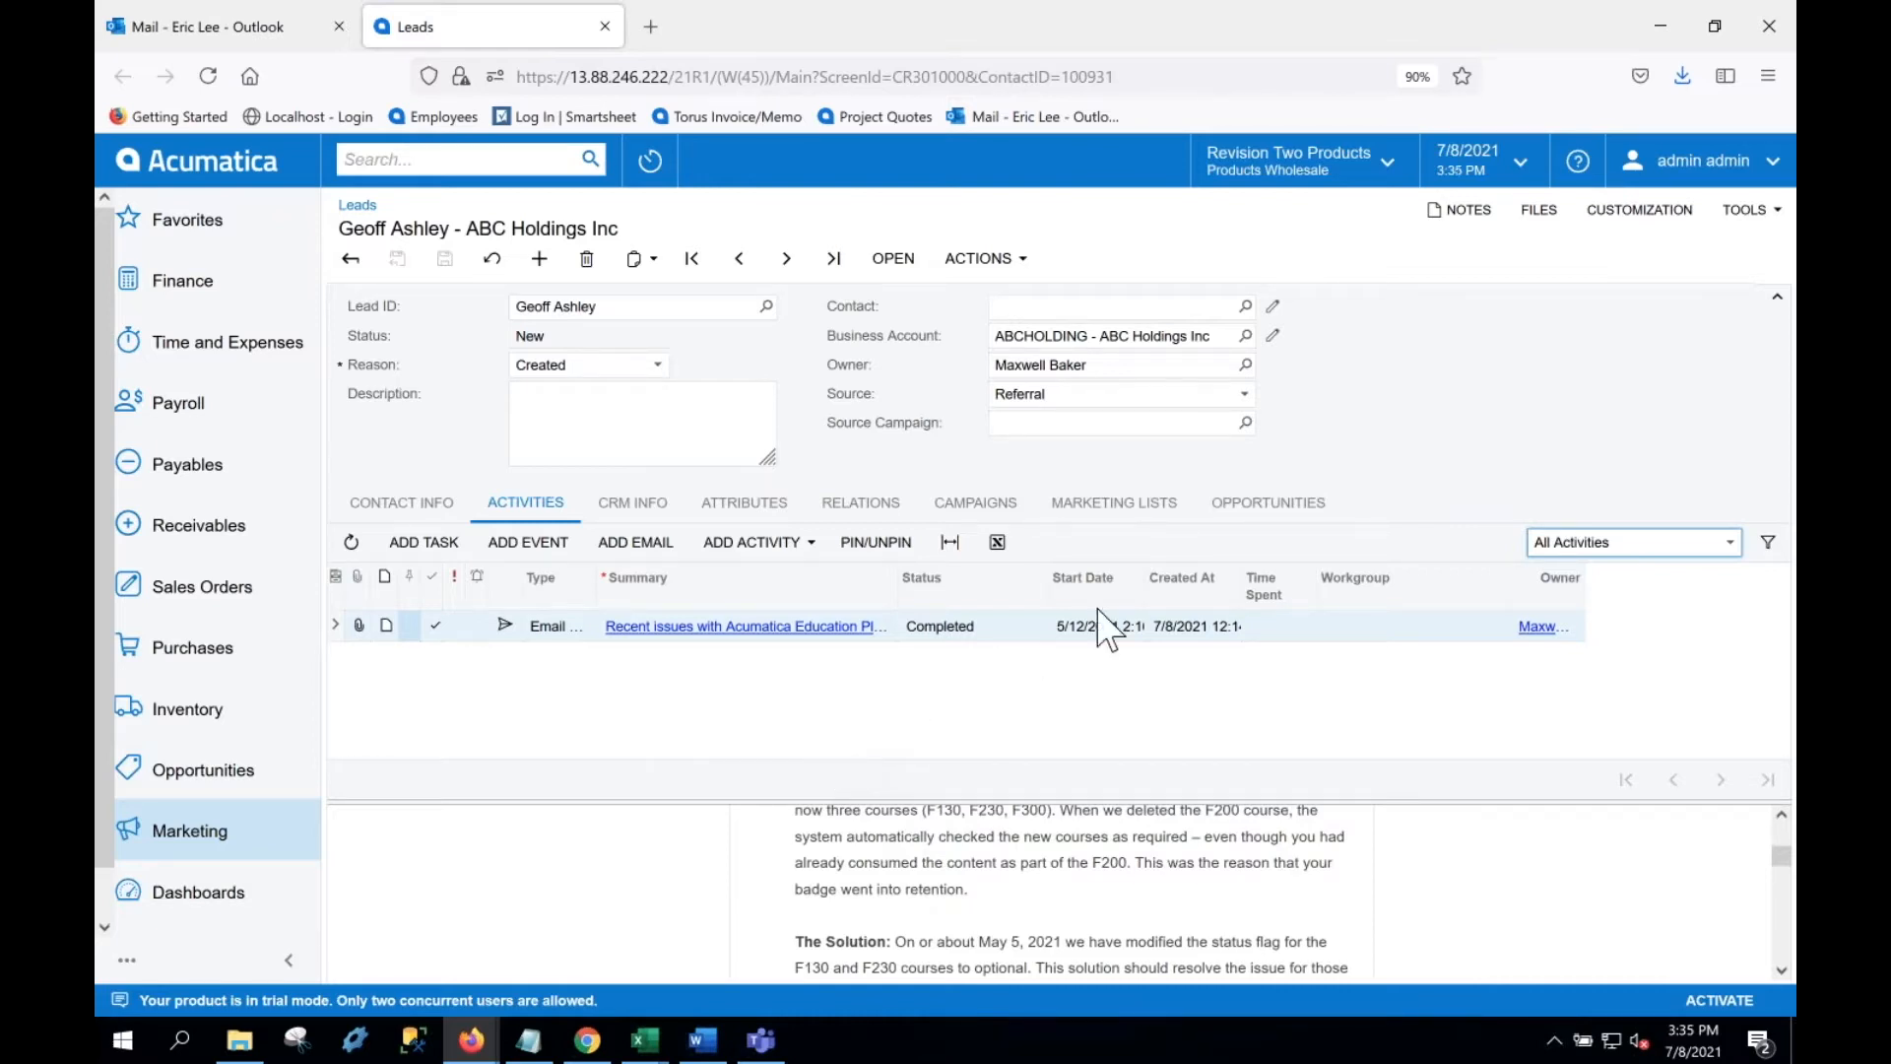
left_click(1026, 272)
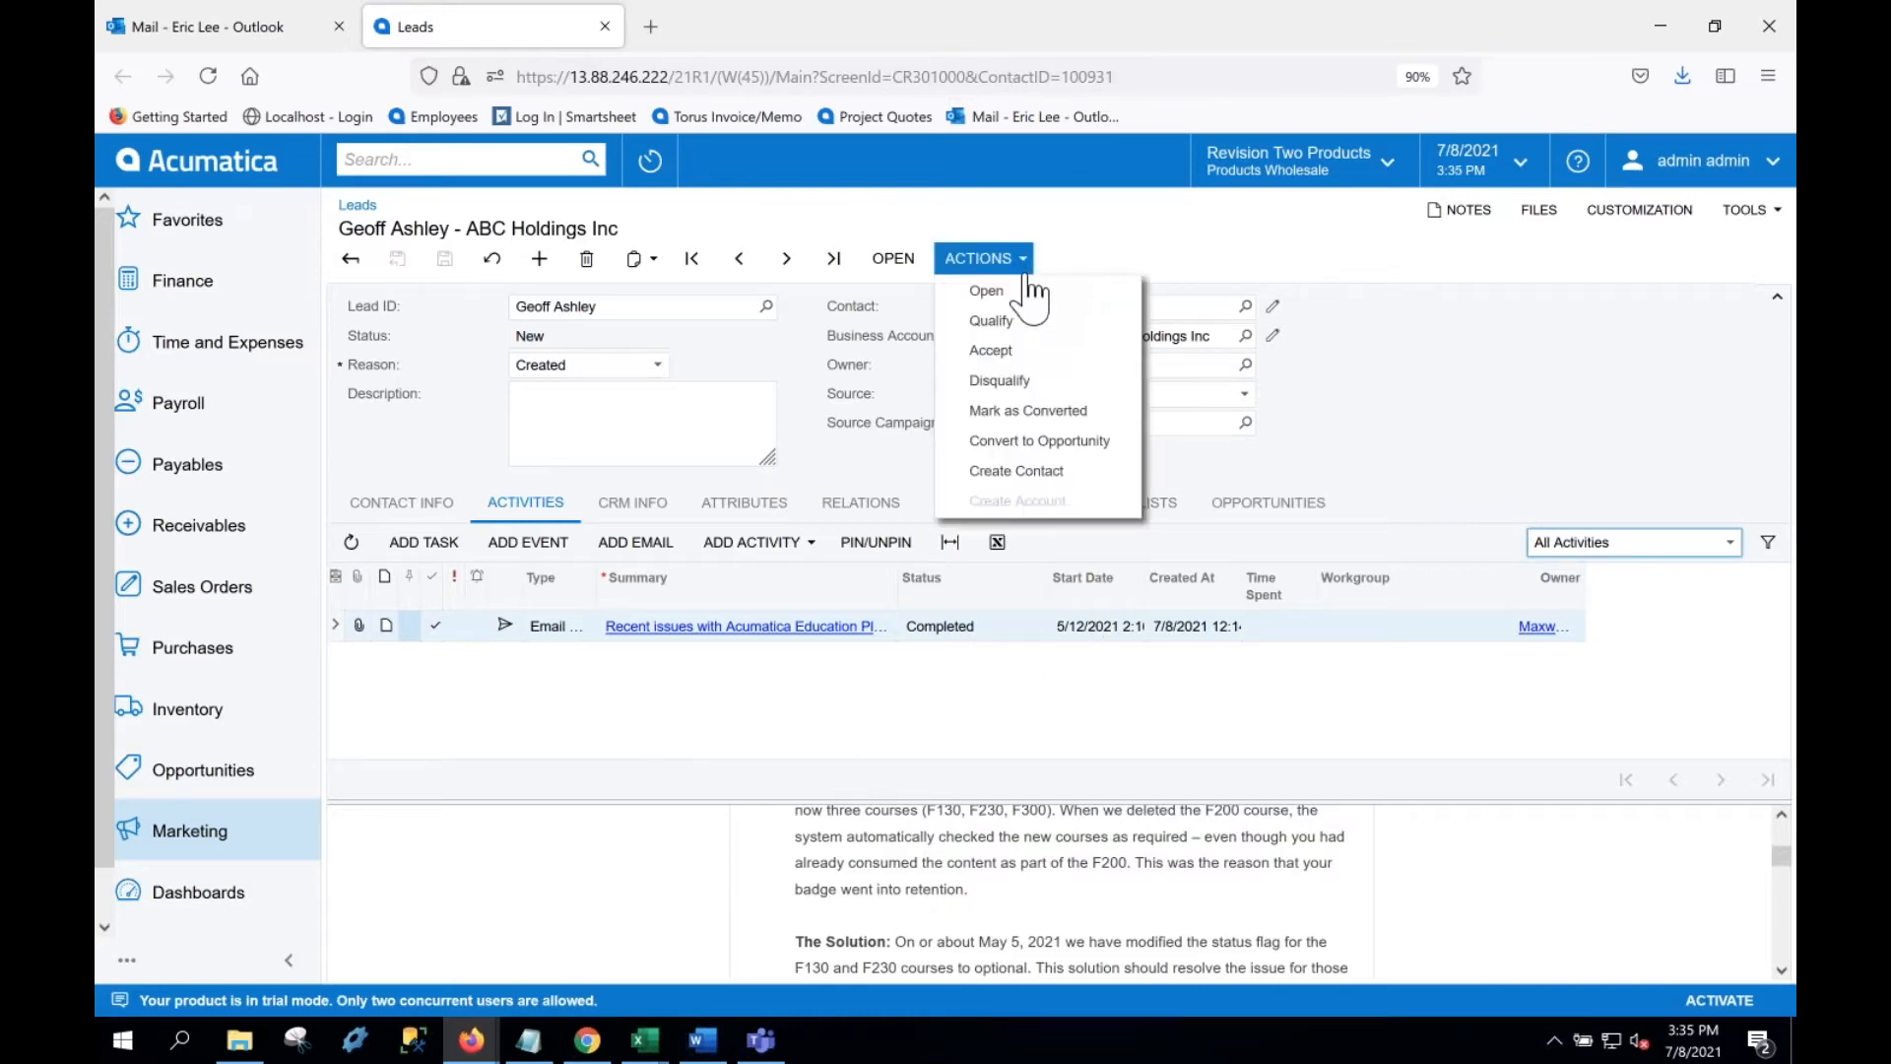
left_click(1001, 472)
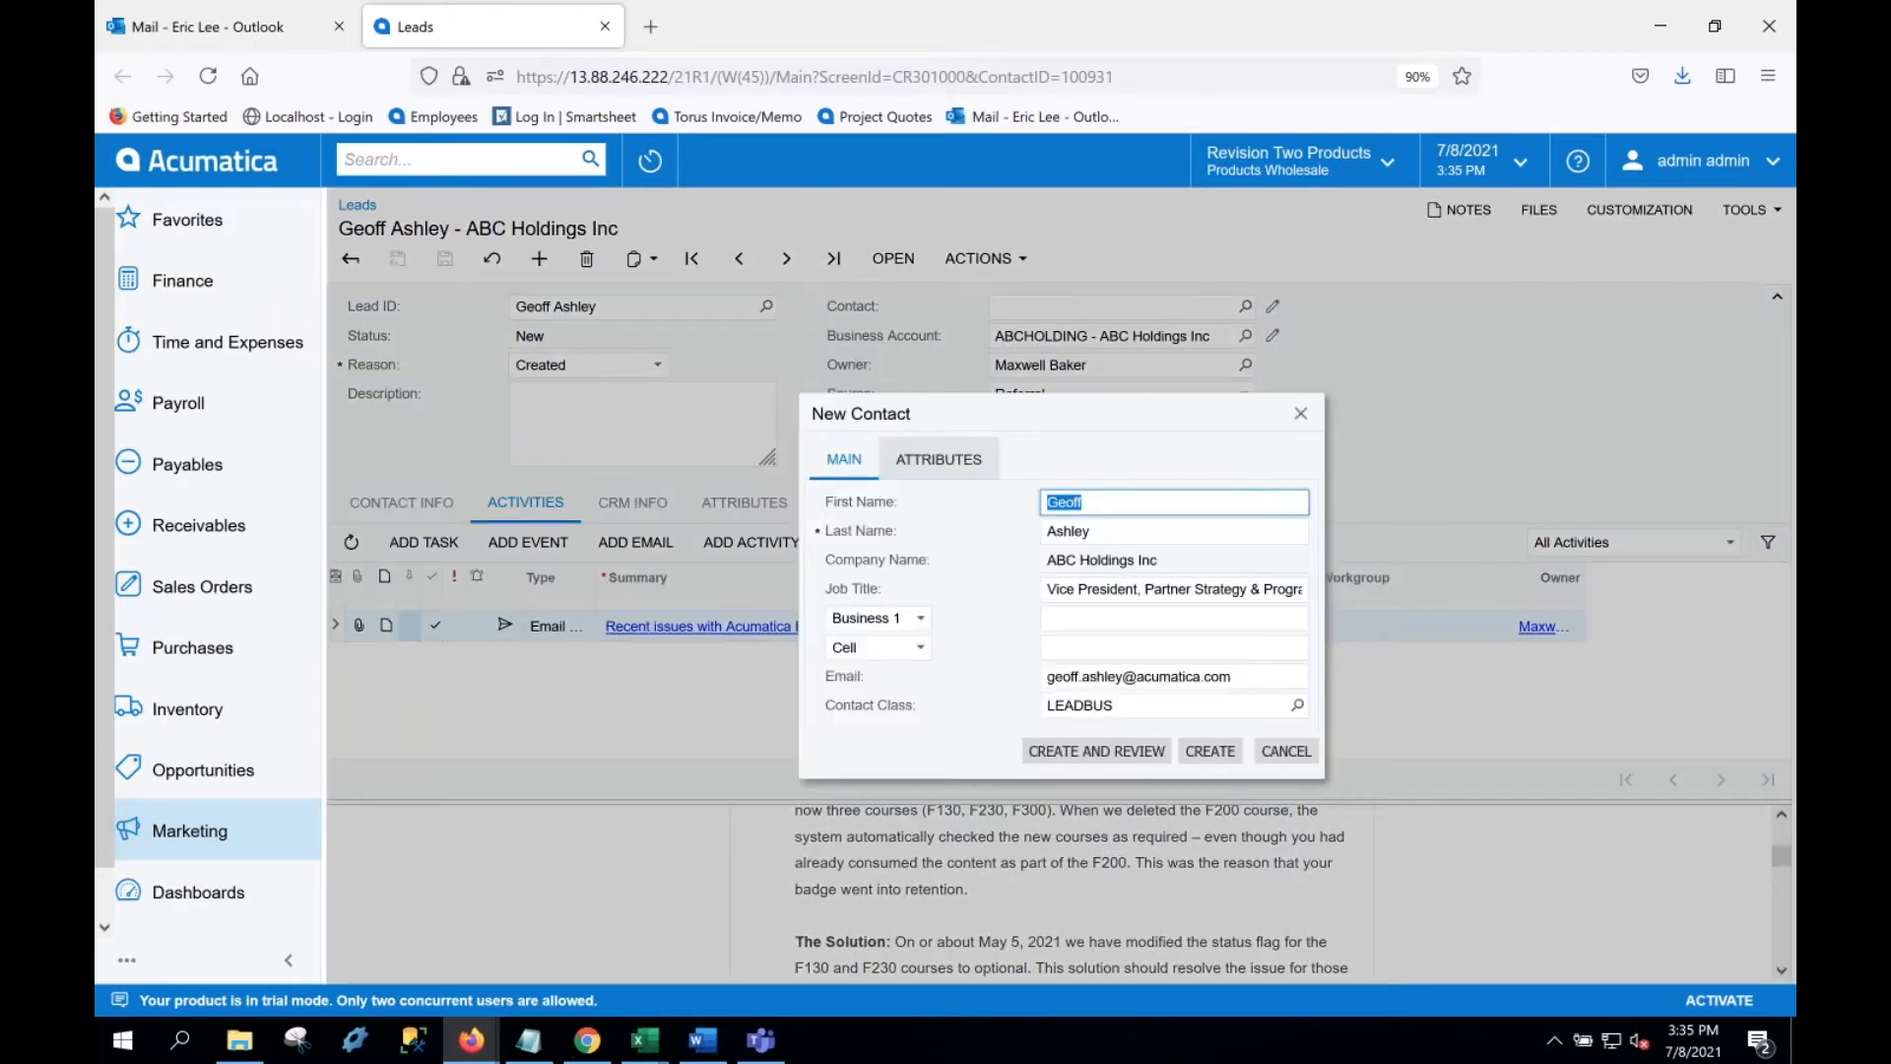
left_click(1192, 752)
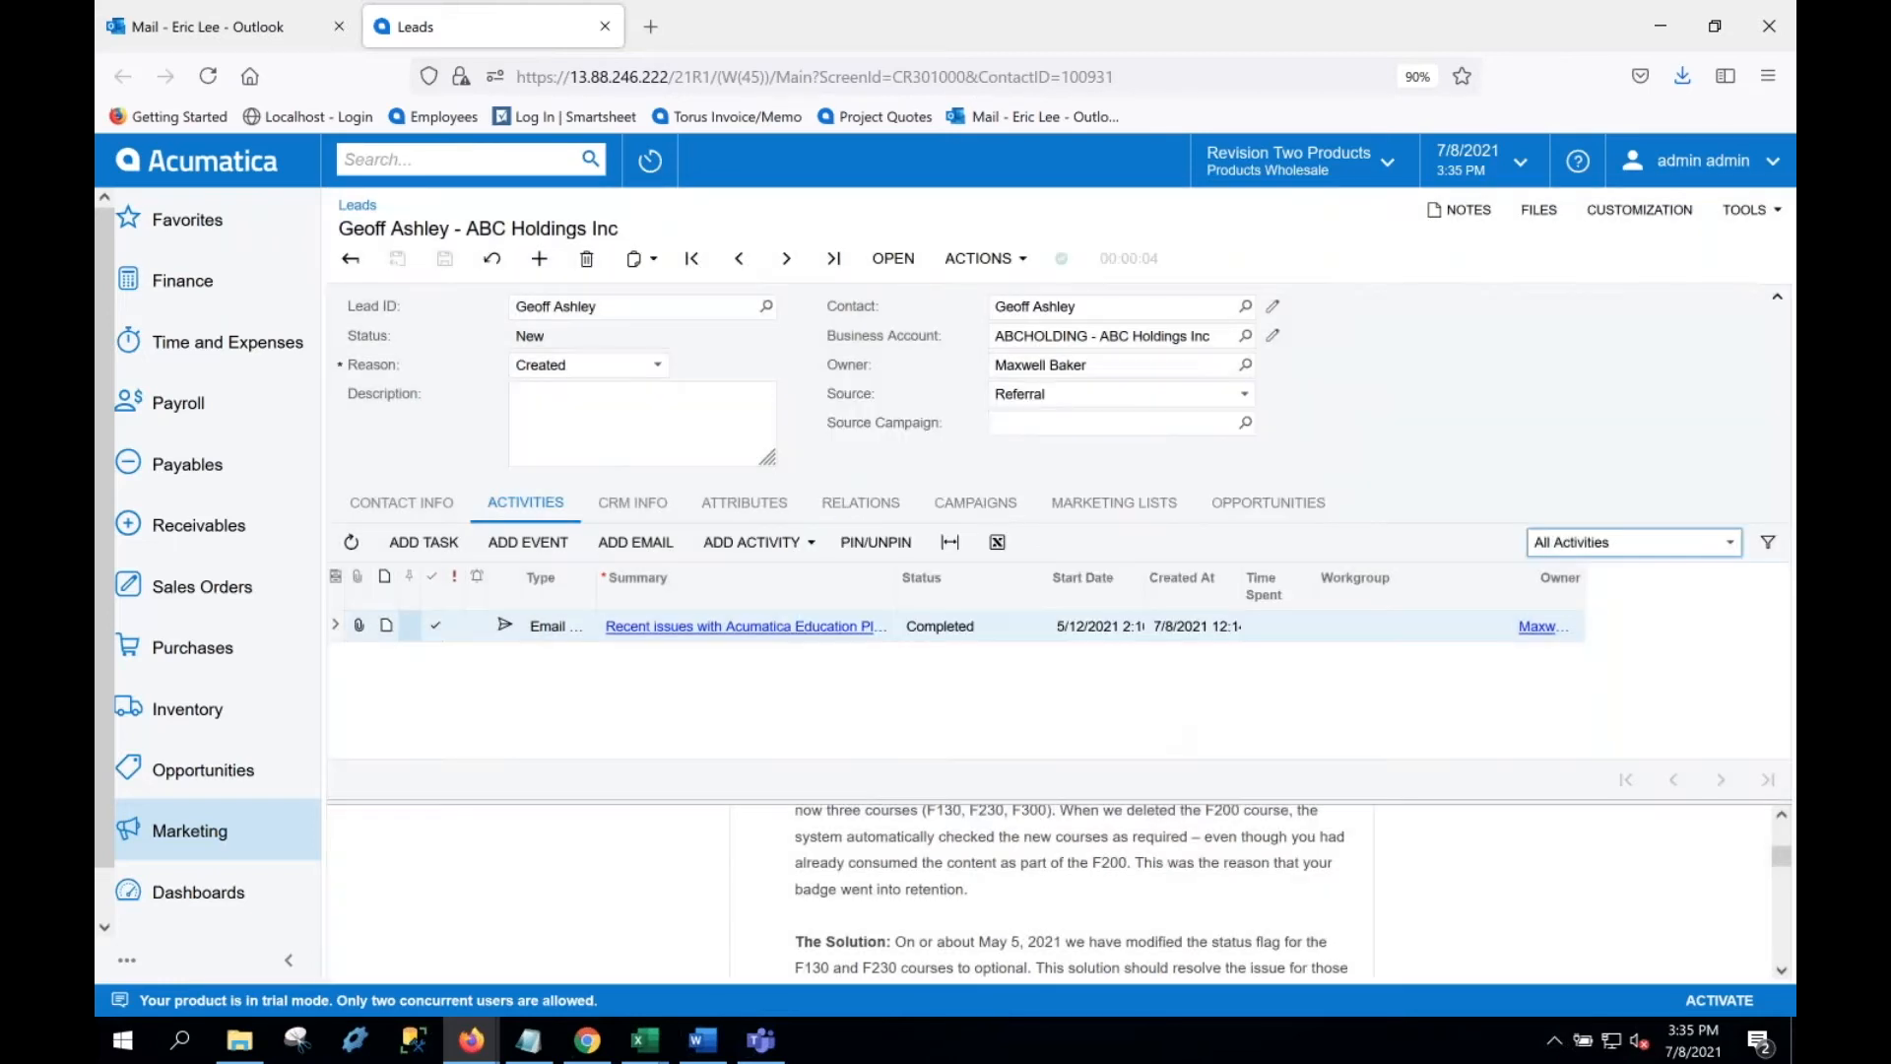
left_click(293, 41)
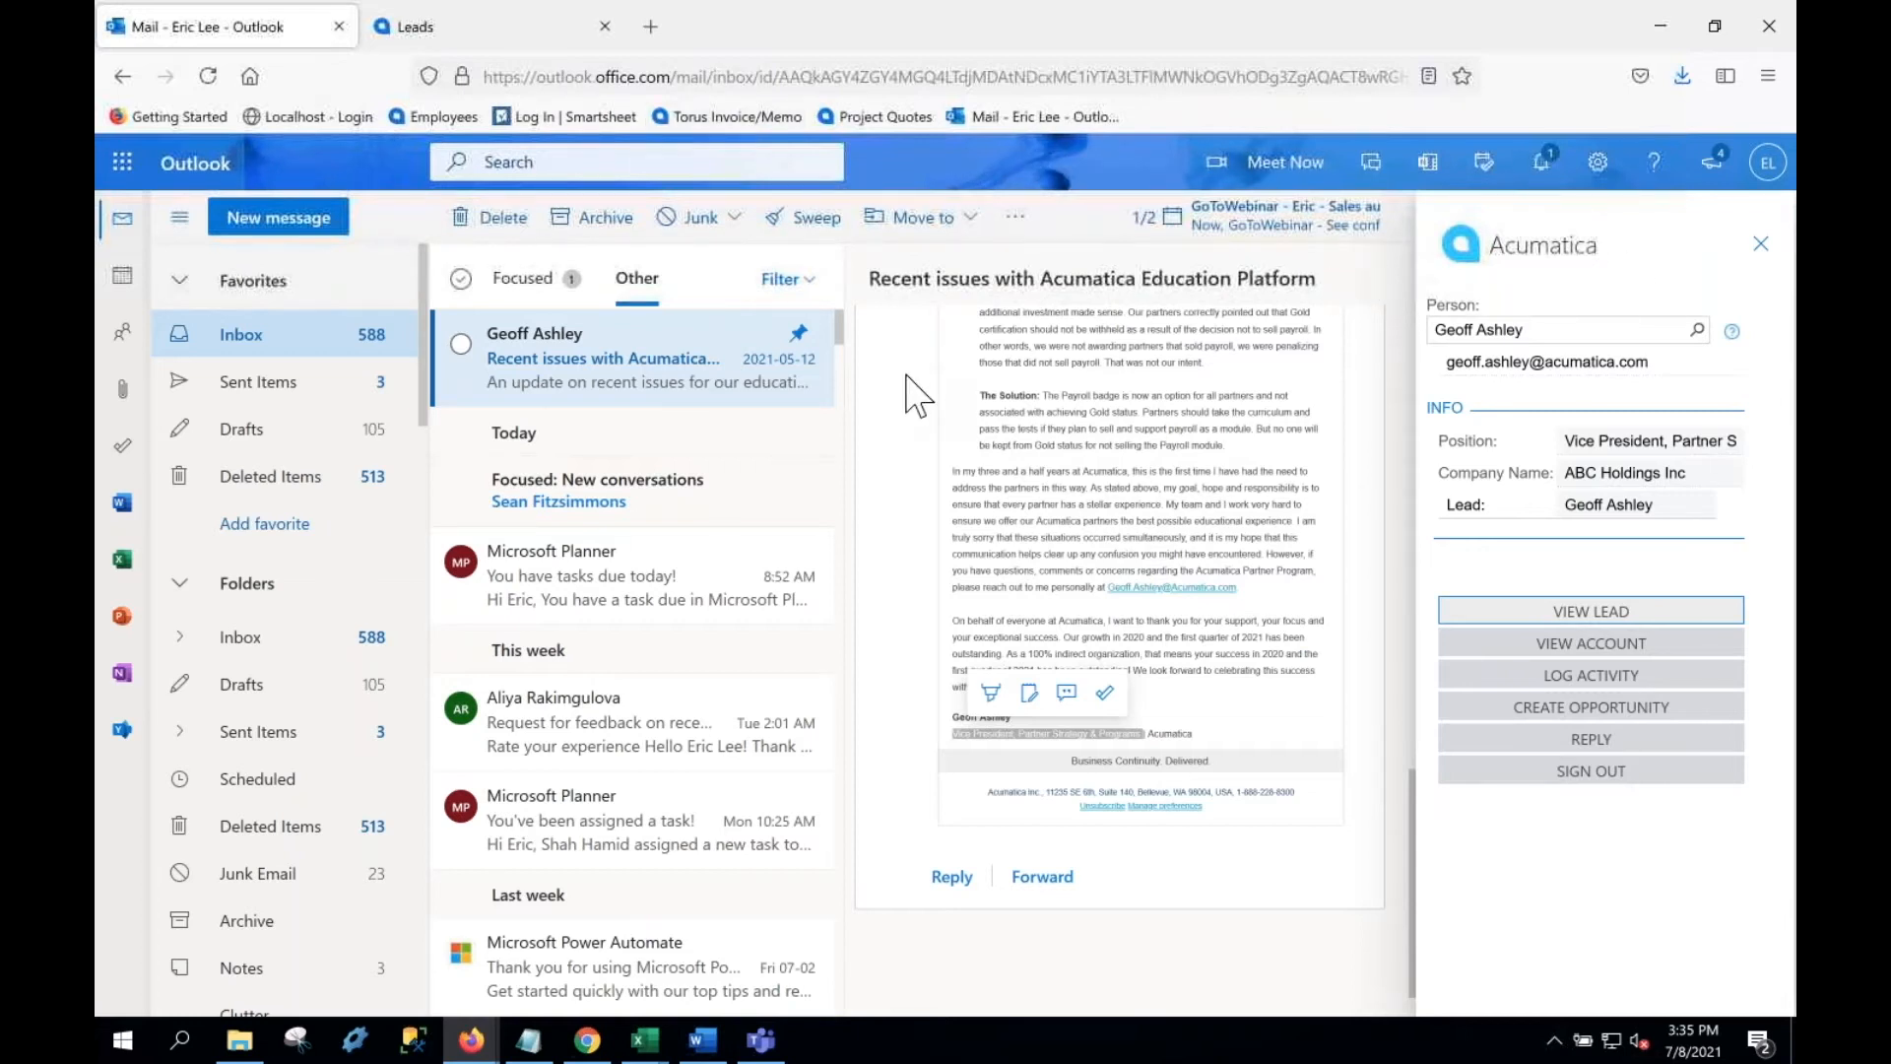
Step: Switch away and back to the sender's email, then reopen the add-in to refresh it
left_click(638, 430)
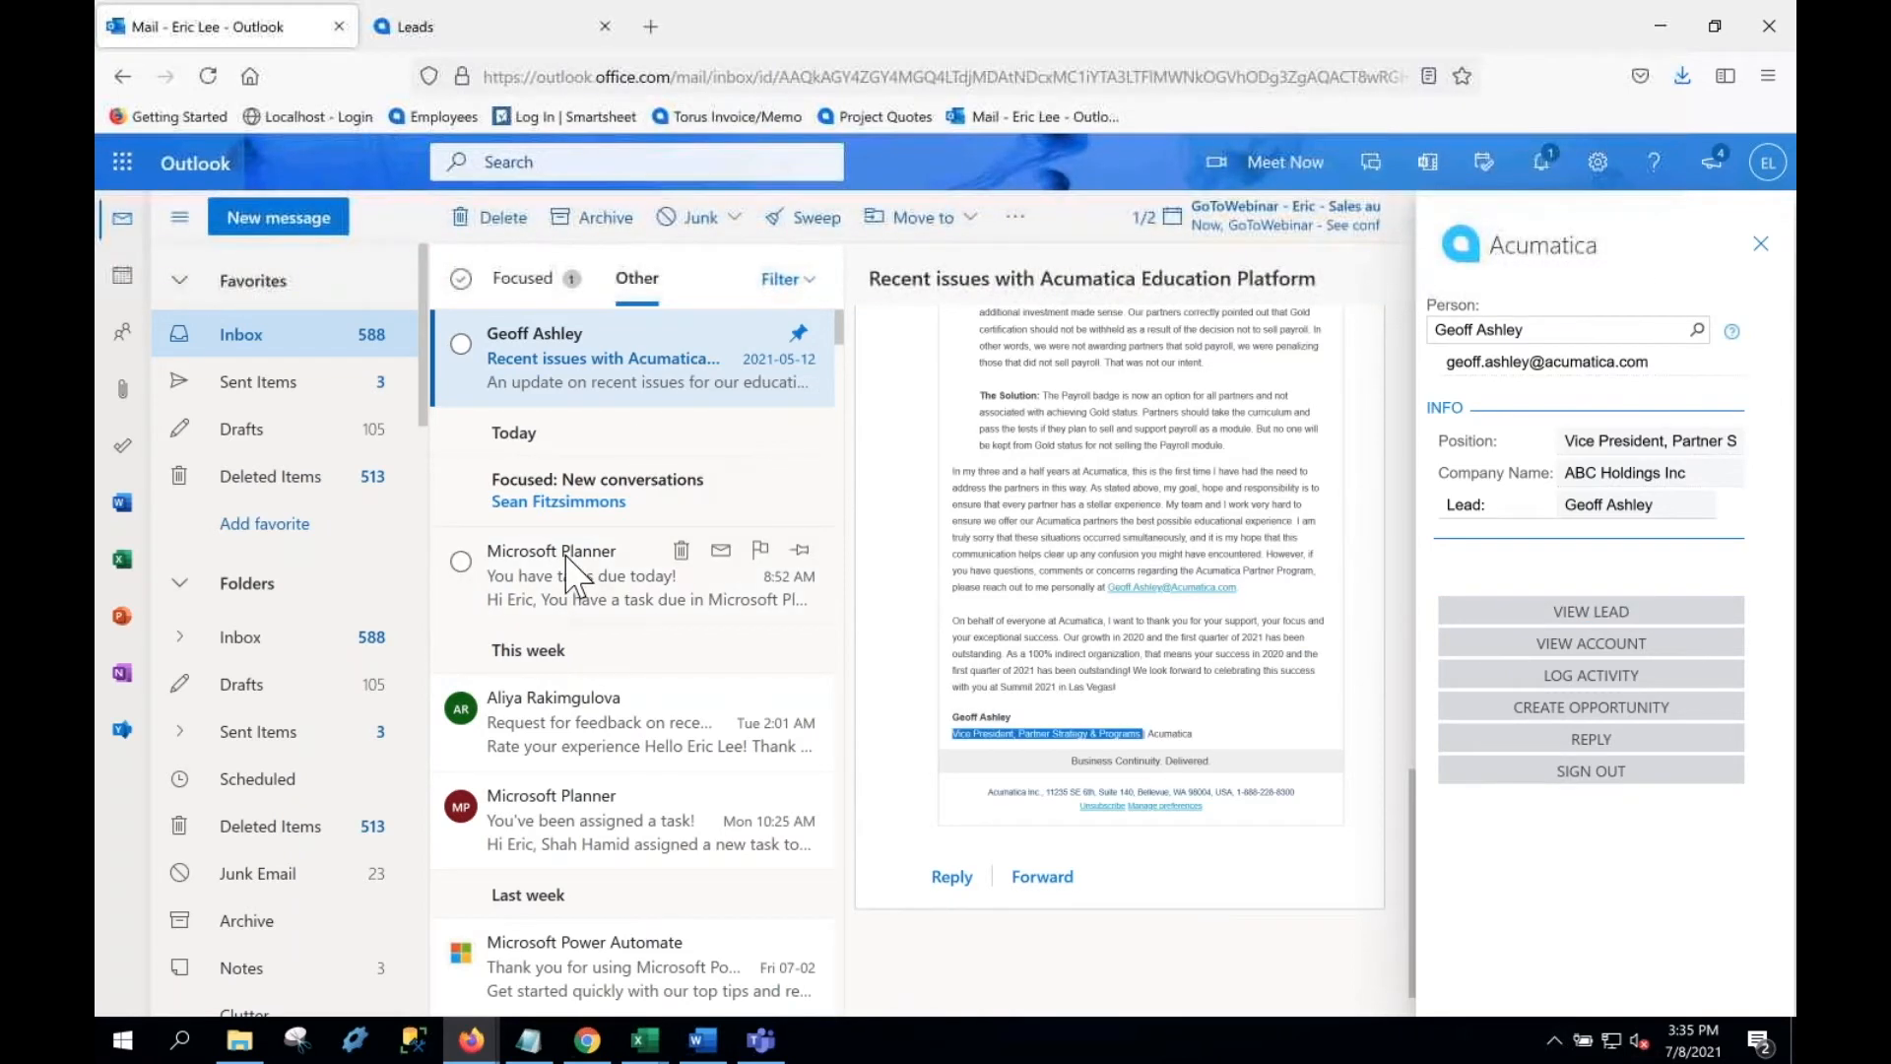
left_click(581, 576)
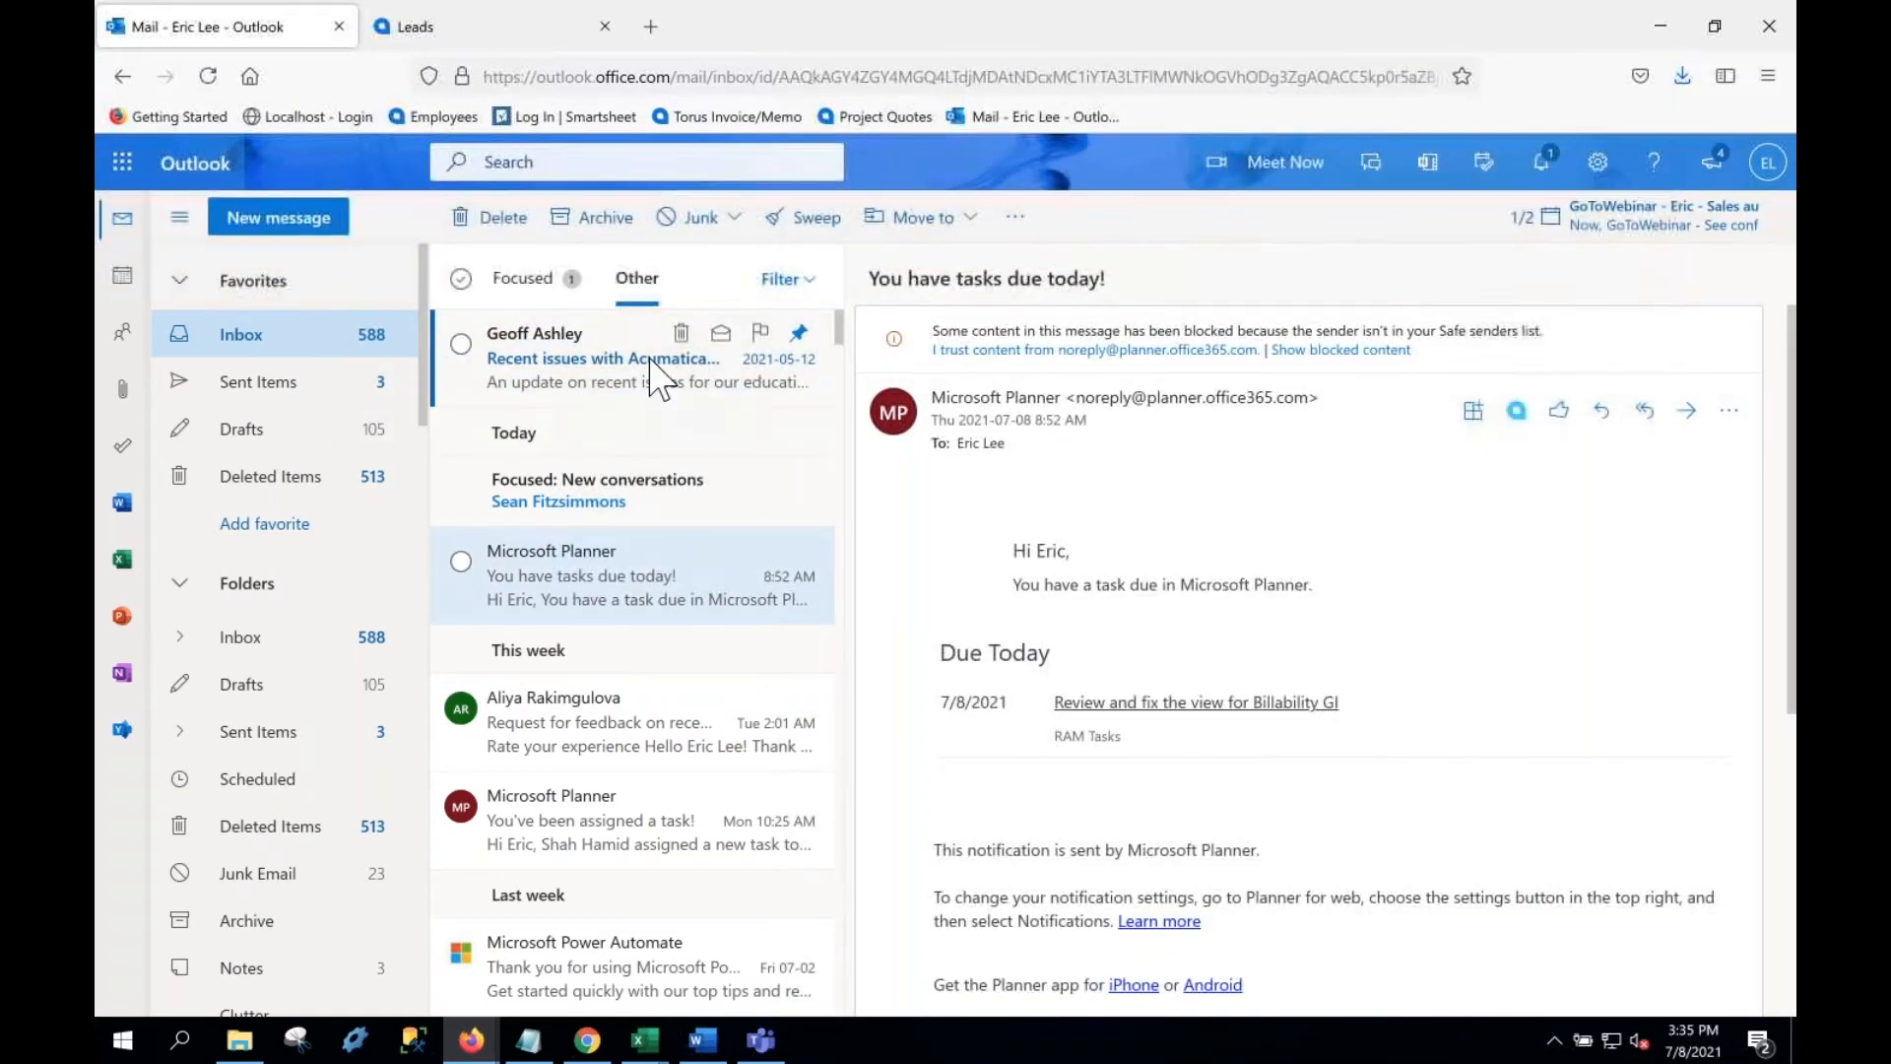
left_click(666, 372)
left_click(1516, 343)
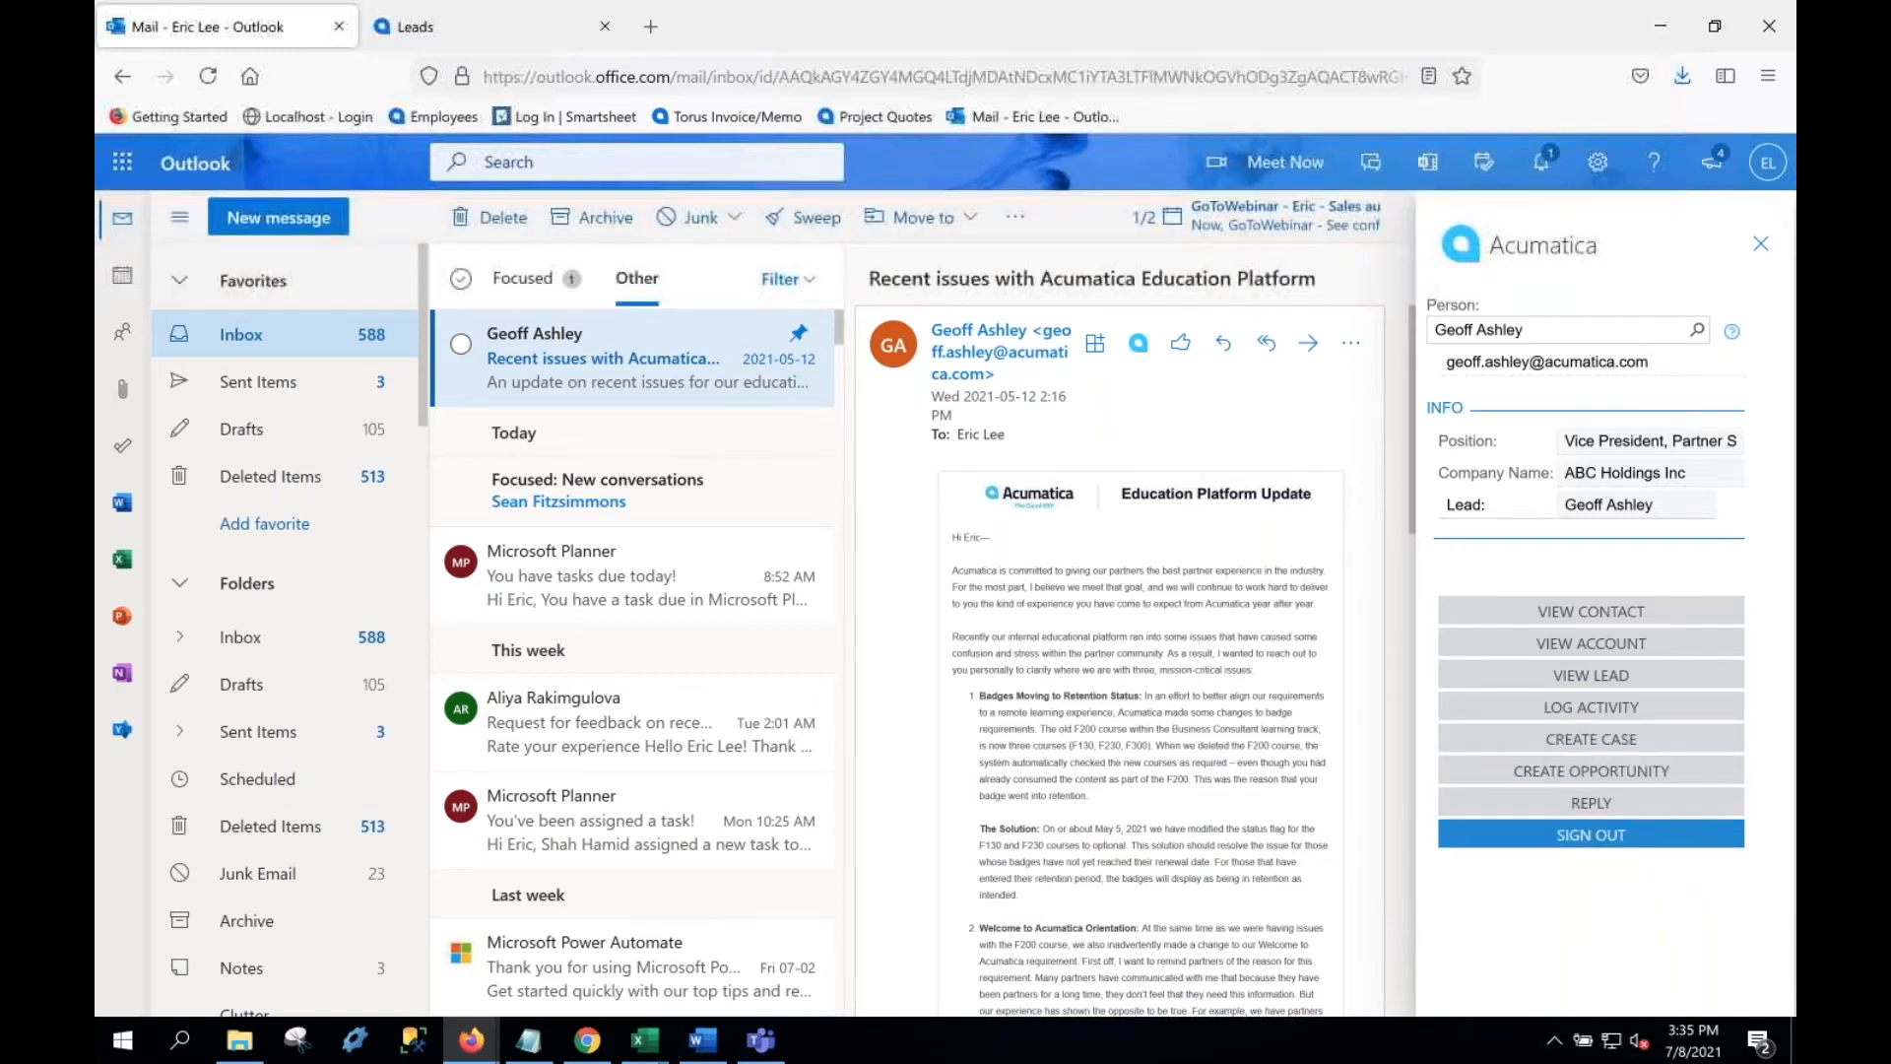
Step: Start an opportunity for the sender with the subject 'Transit opportunity'
left_click(1591, 771)
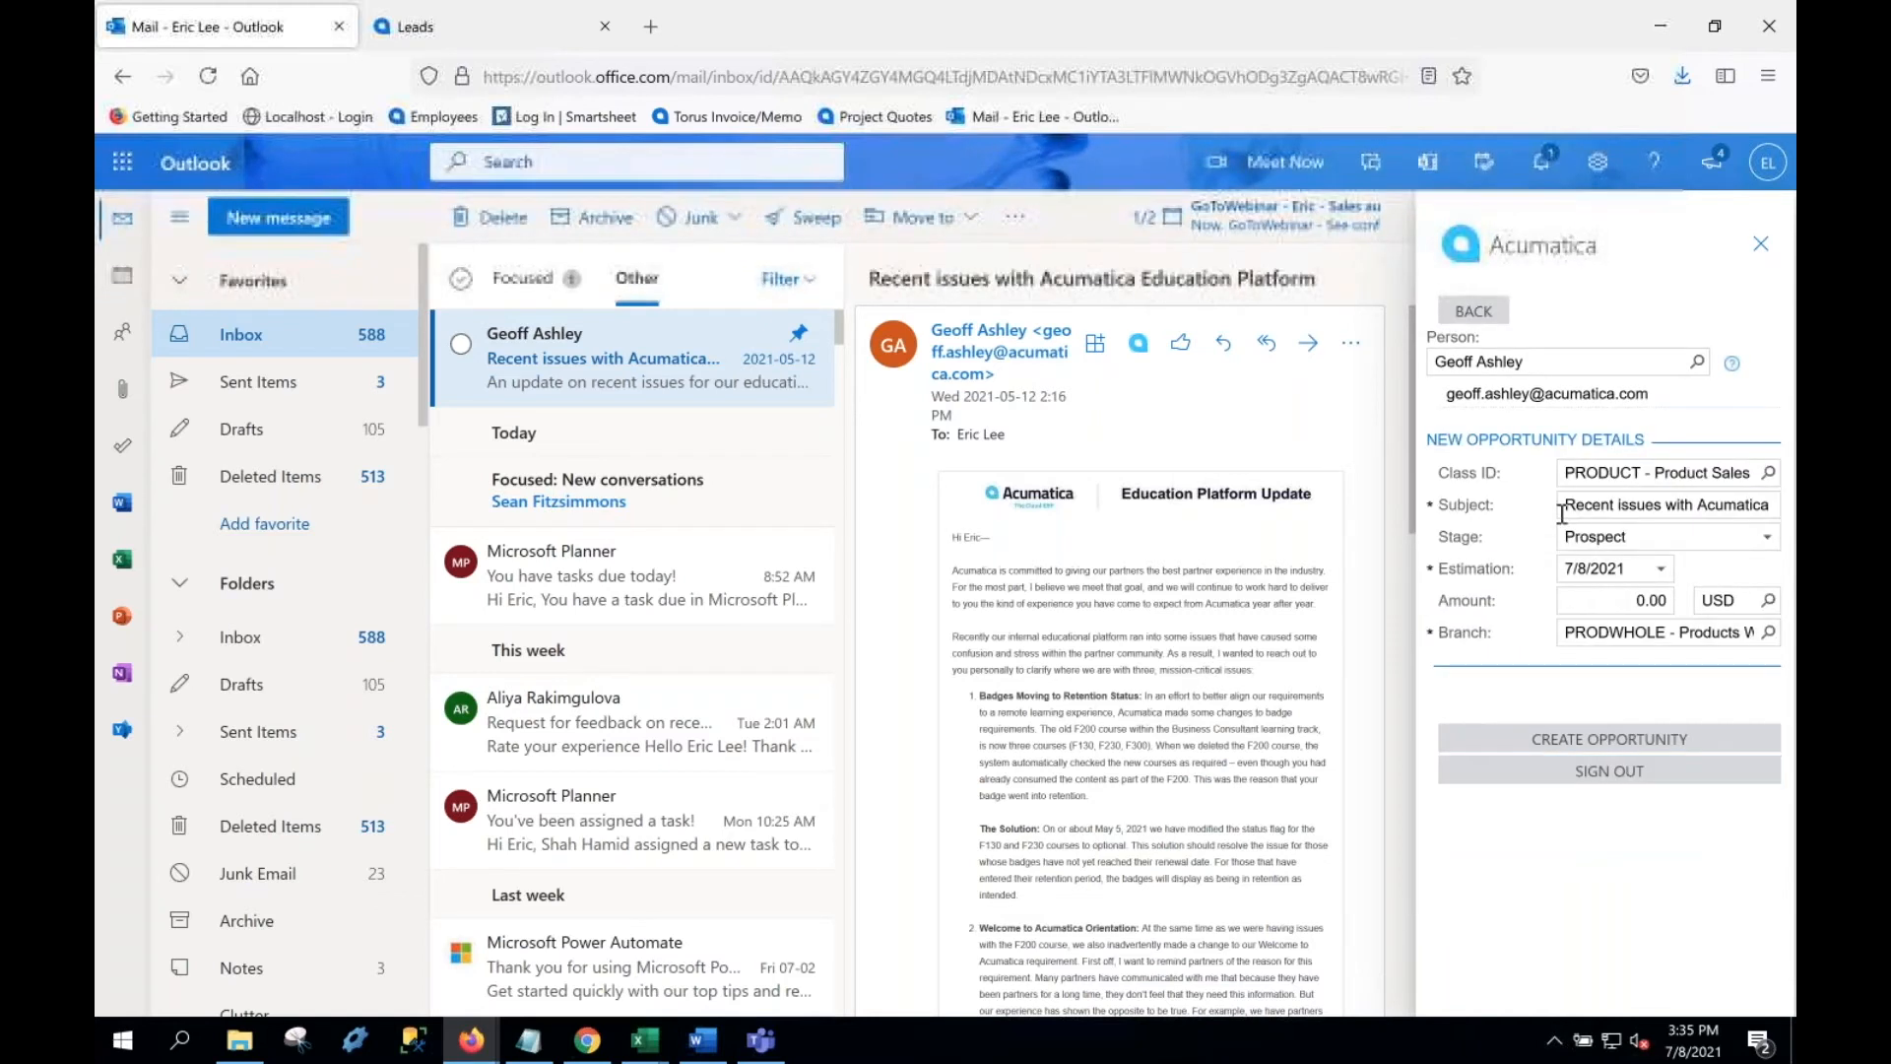
left_click_drag(1565, 506, 1795, 572)
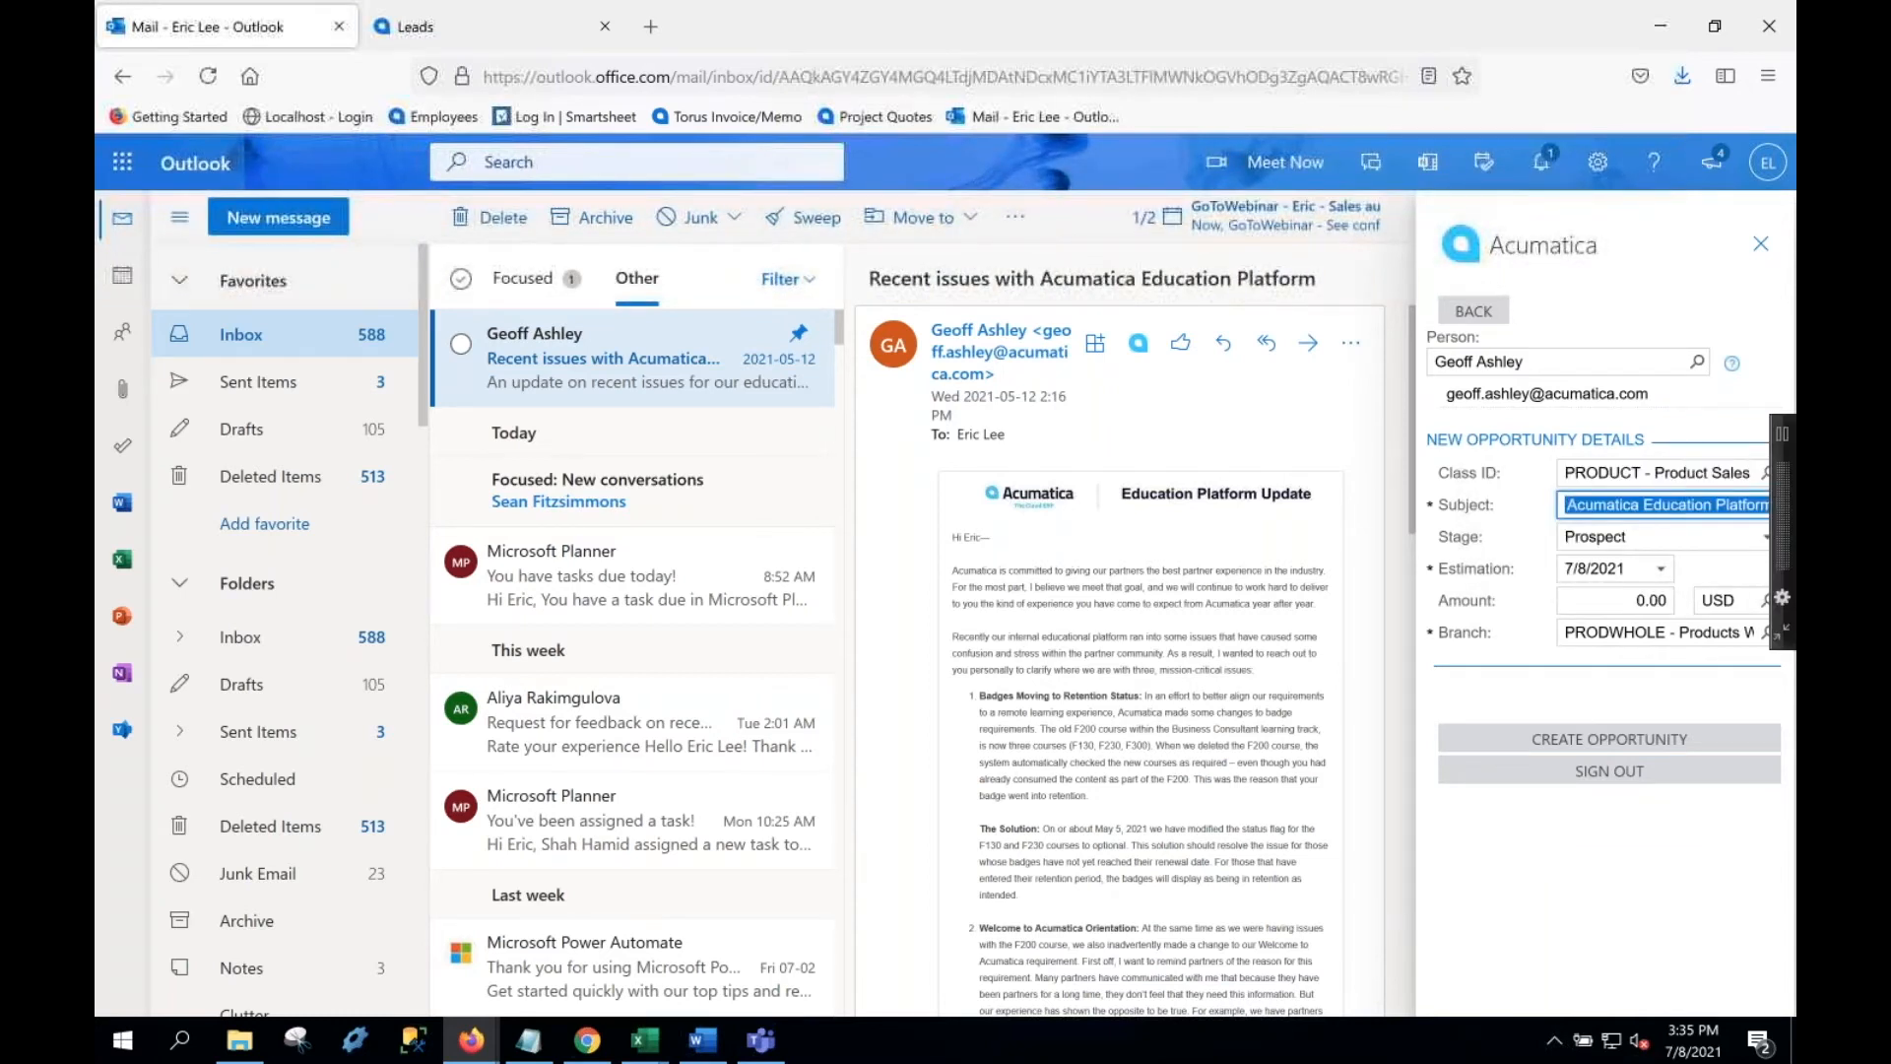
type("Transit")
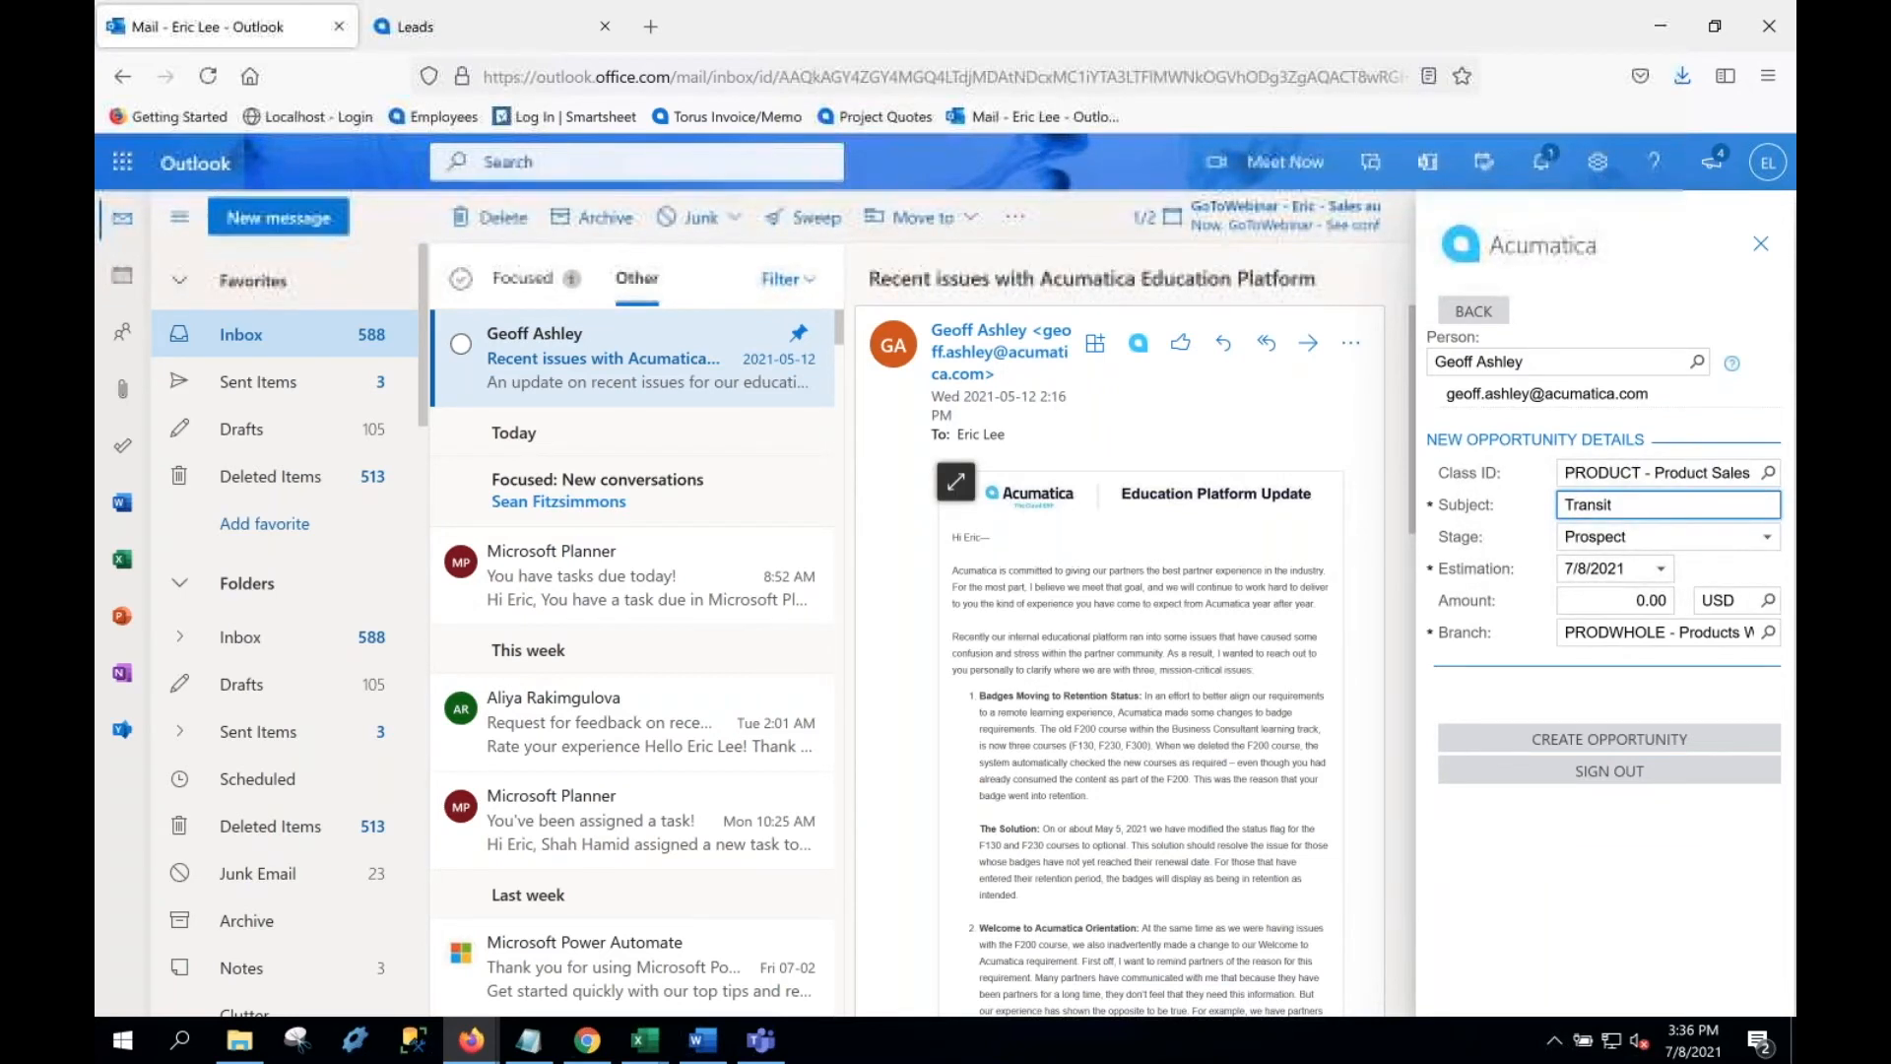
type(" opo")
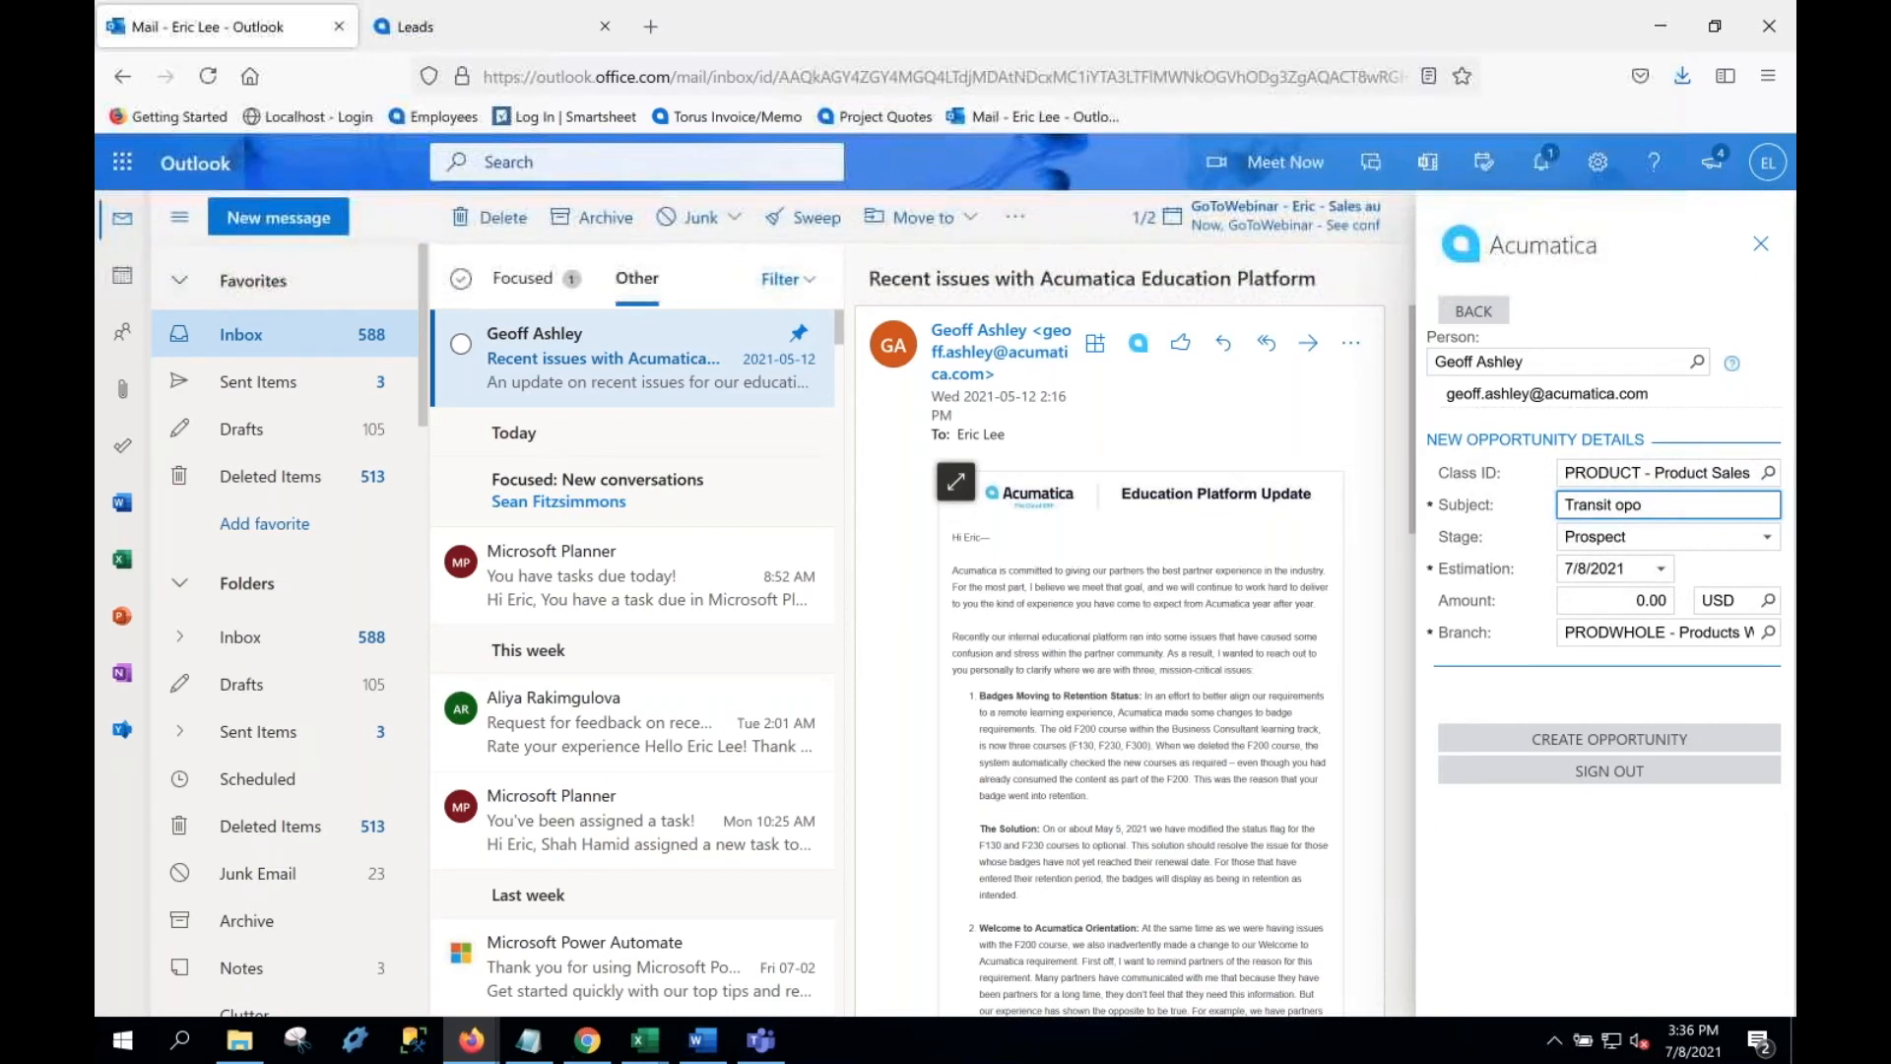
key("BackSpace")
type("portuity")
Step: Set estimation date 7/30/2021 and amount 1,000,000.00, then create the opportunity
left_click(1661, 568)
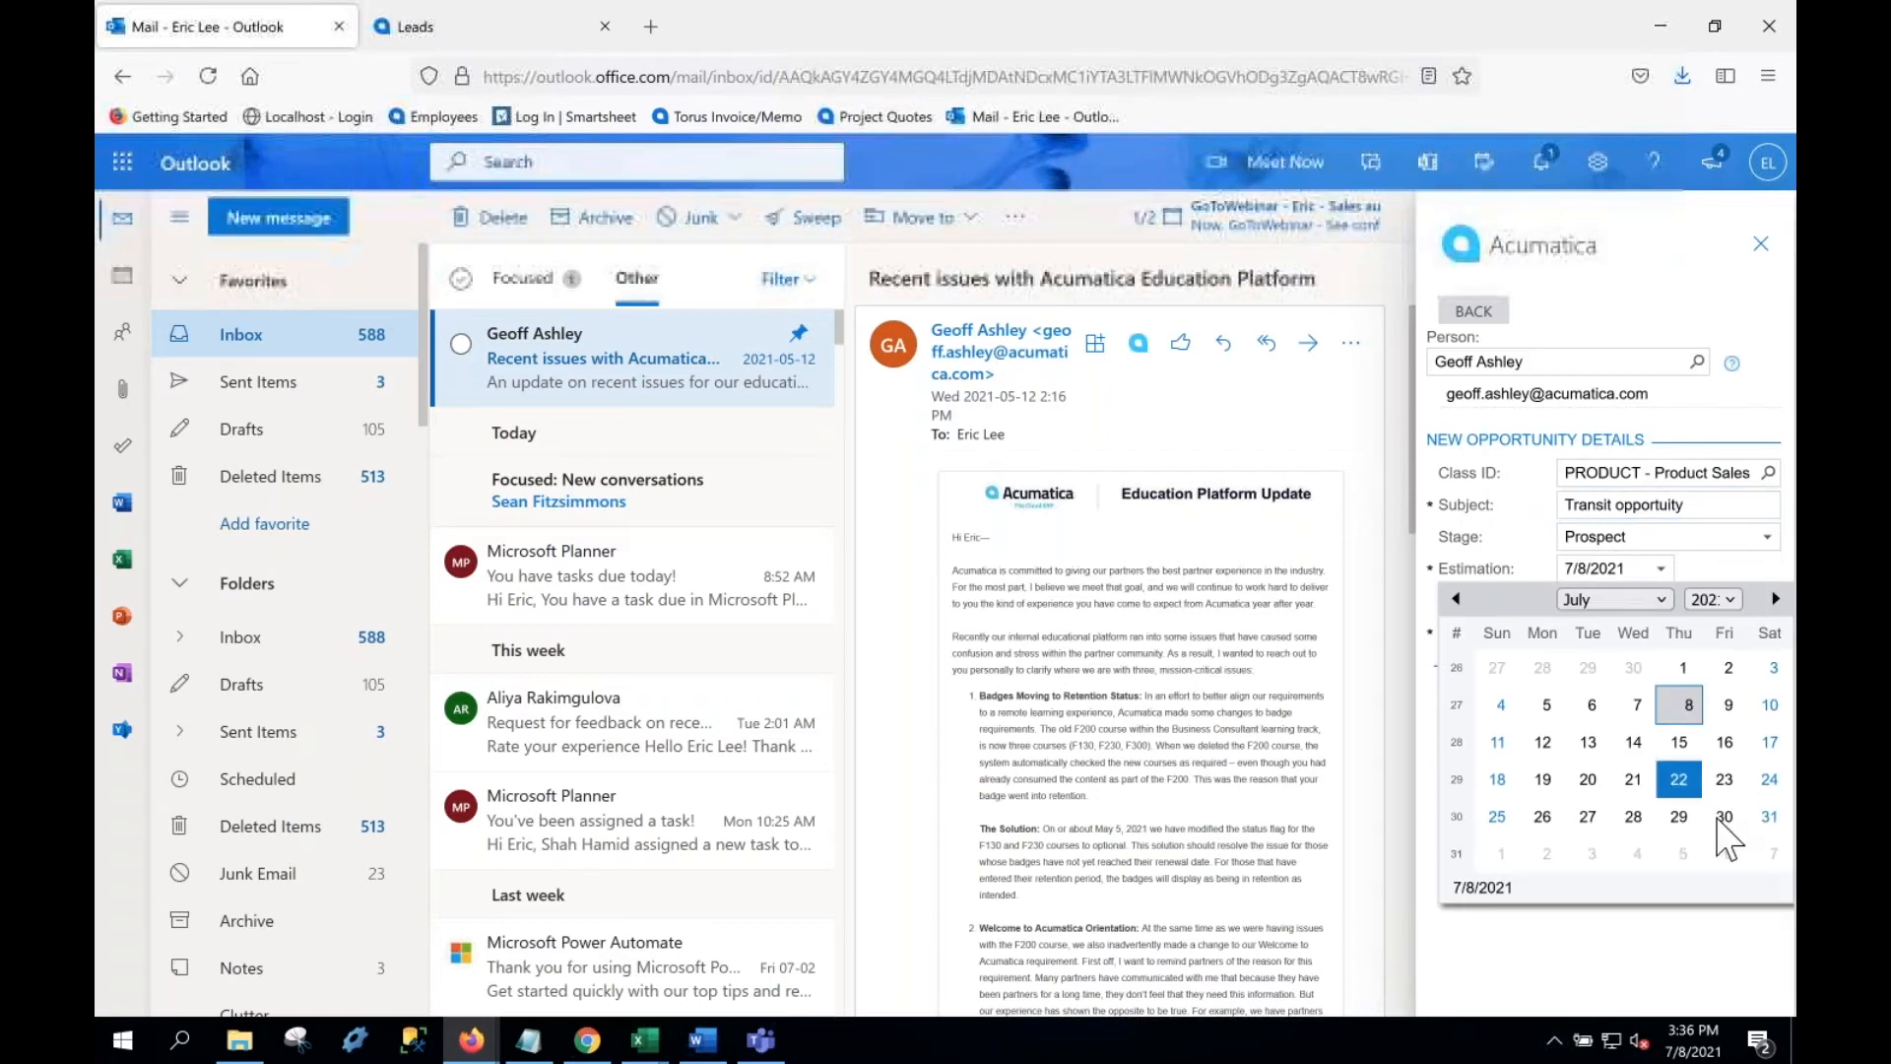
left_click(1723, 816)
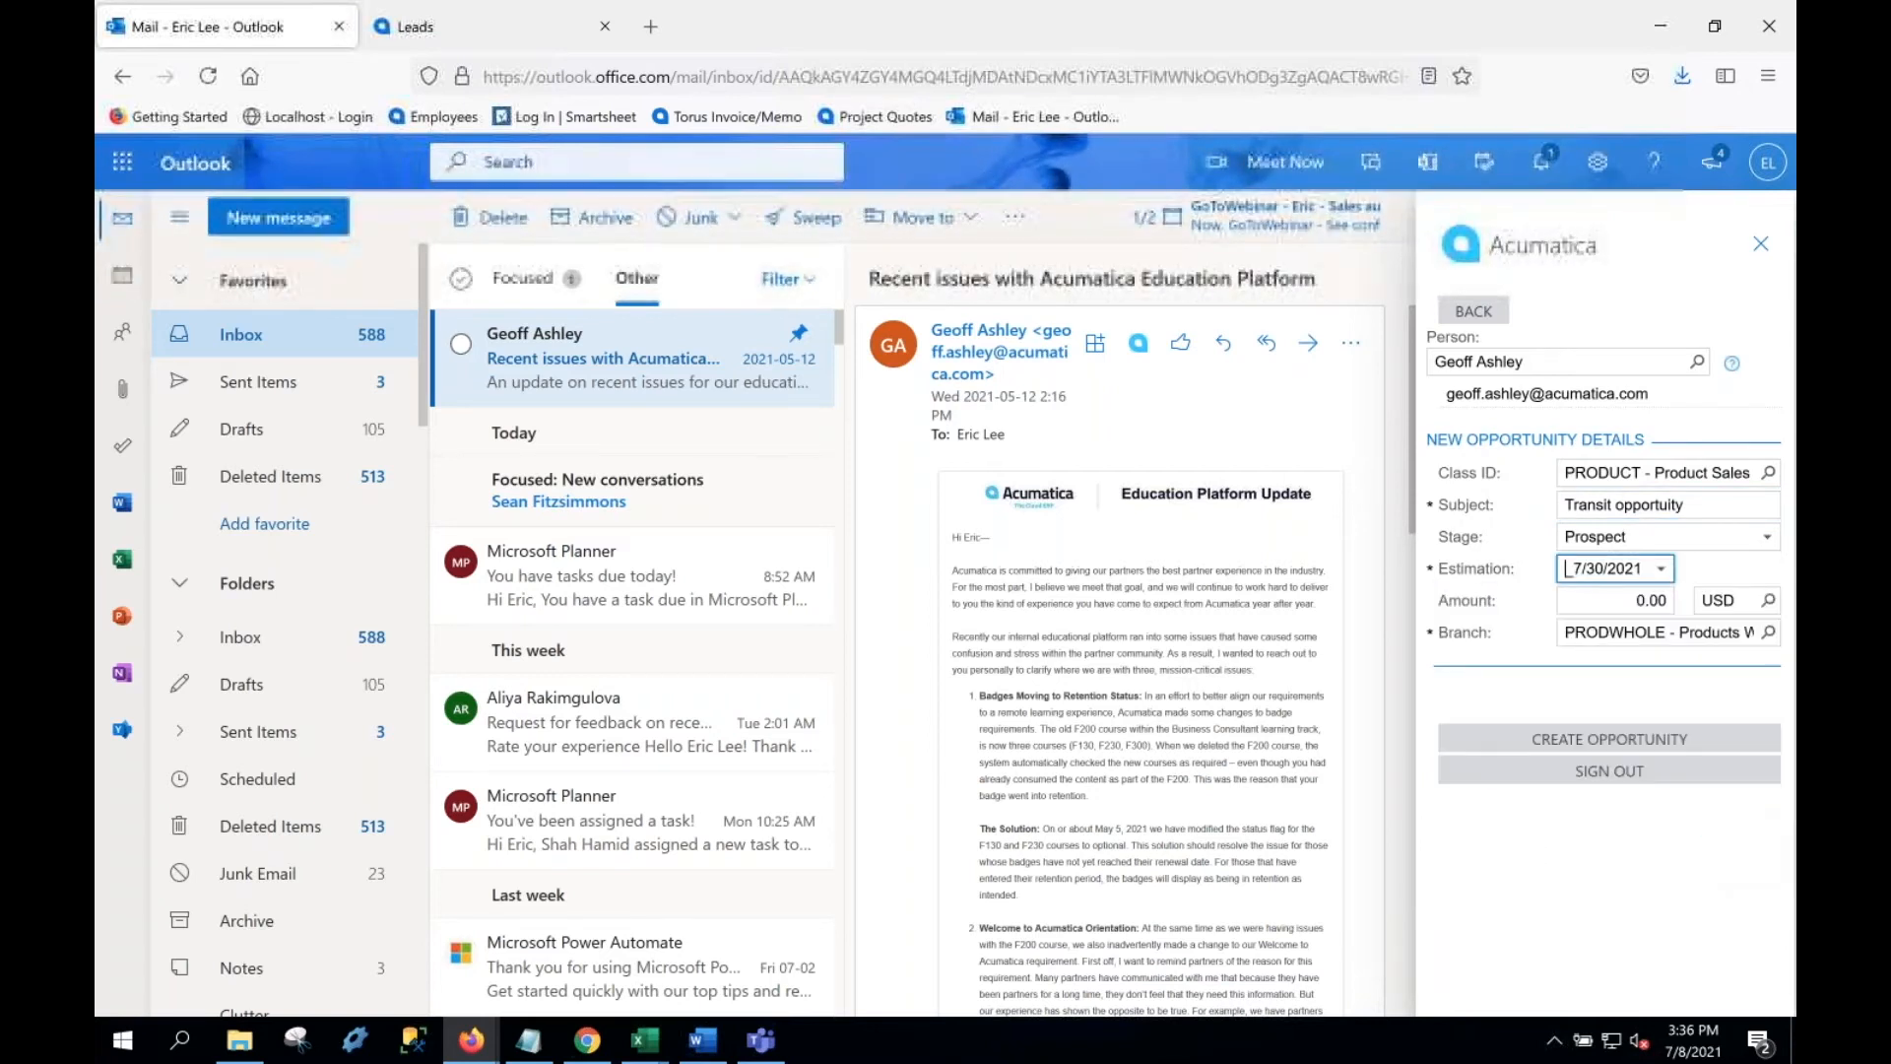
left_click(1632, 602)
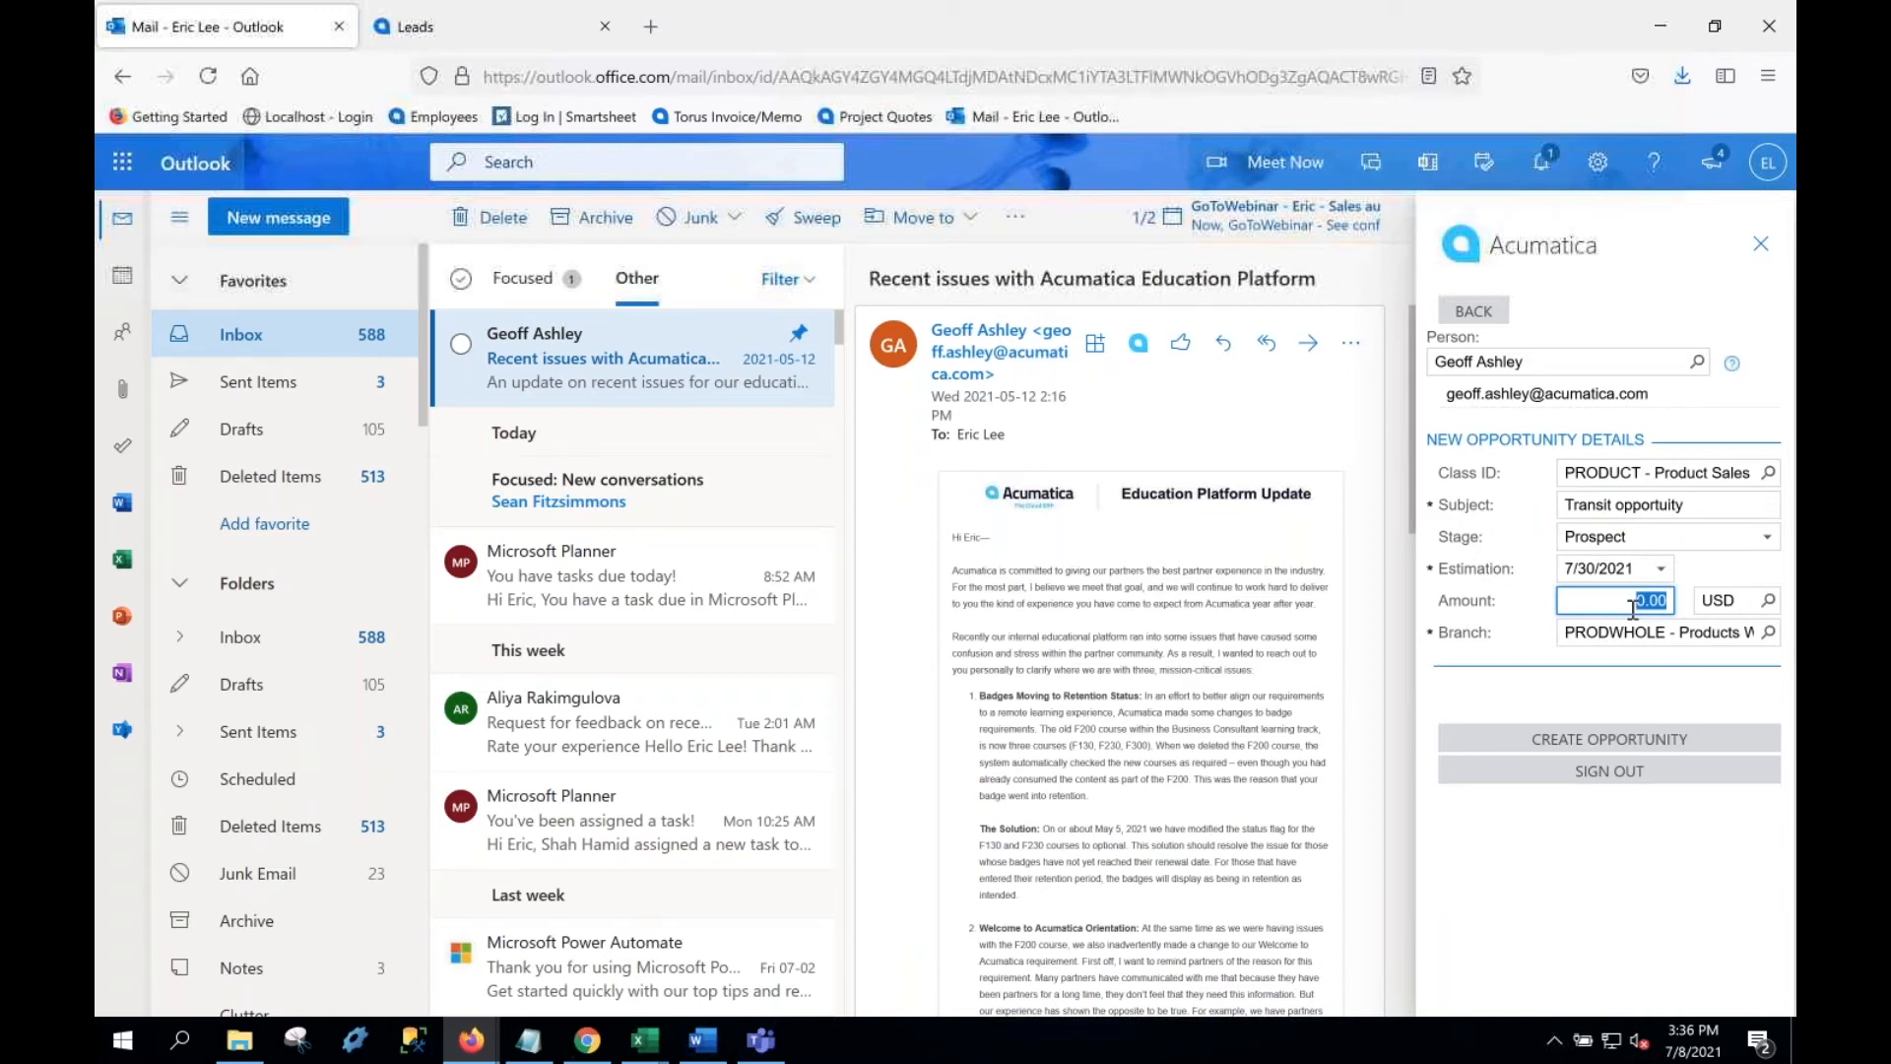
type("100")
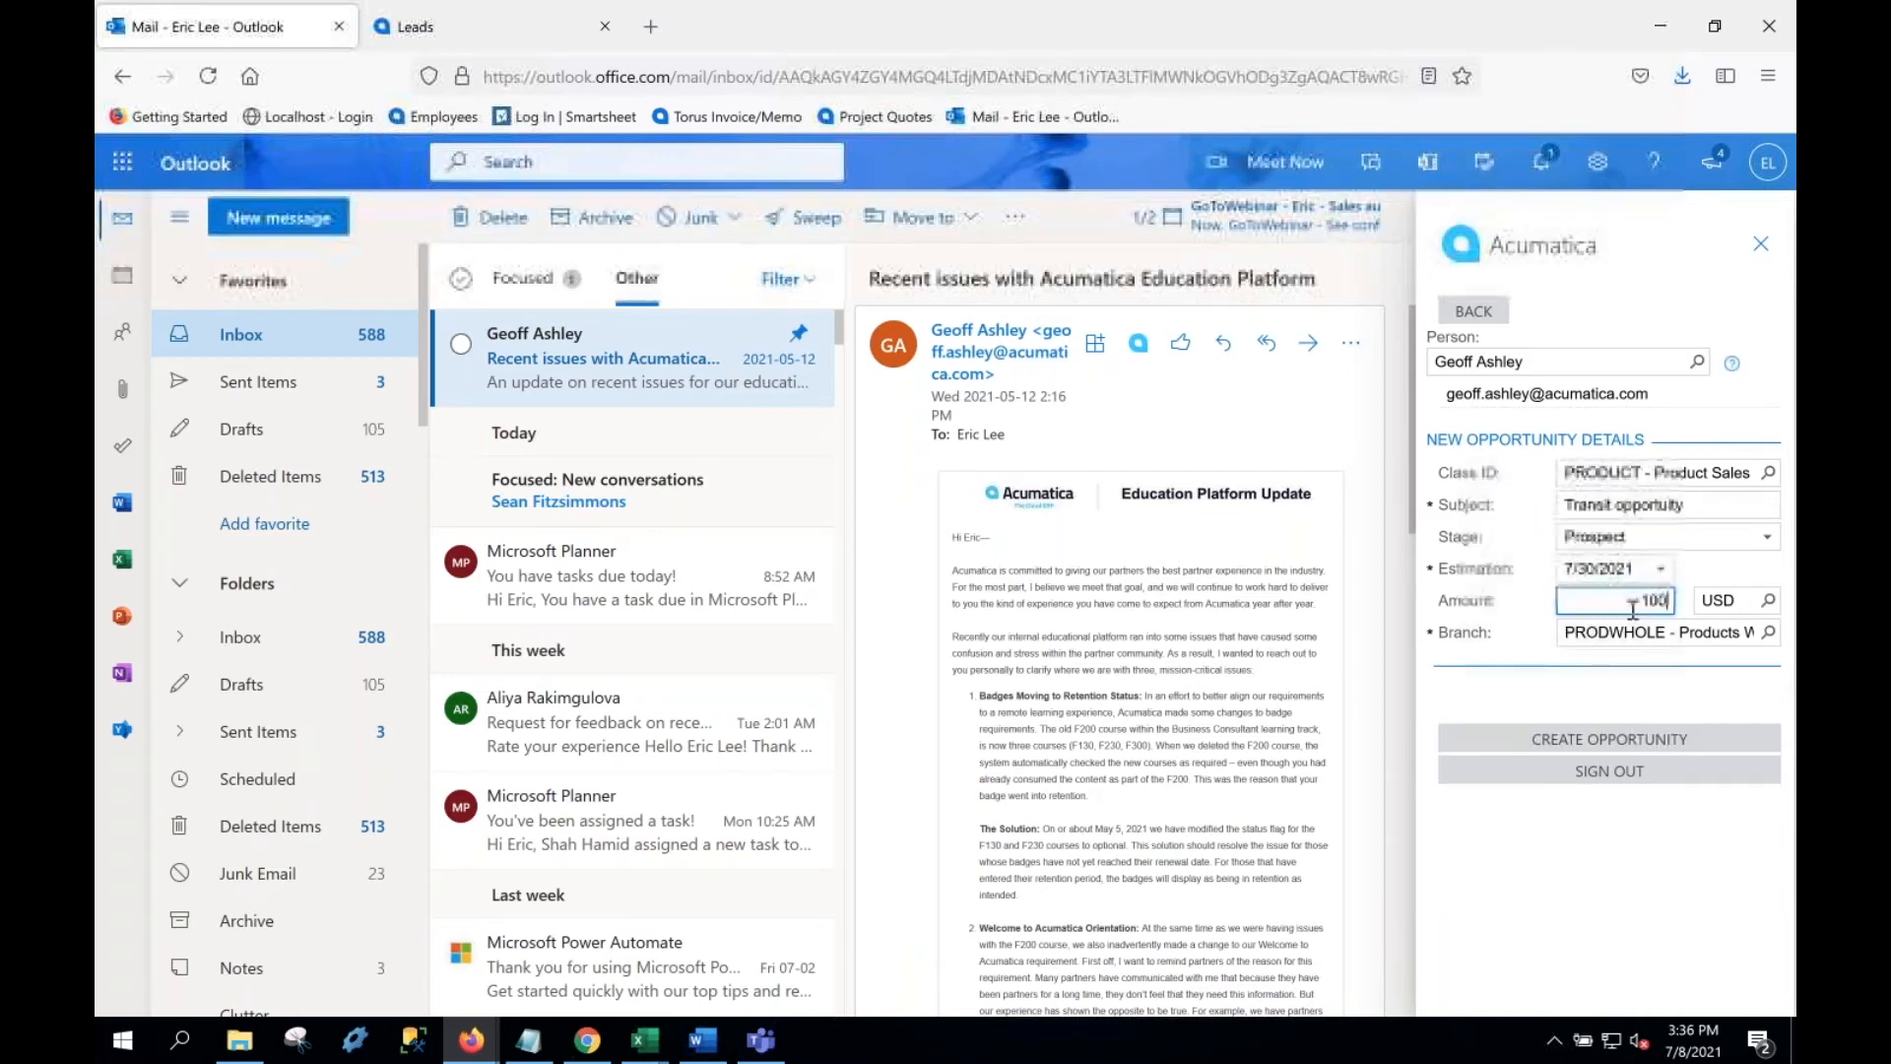
type("0000")
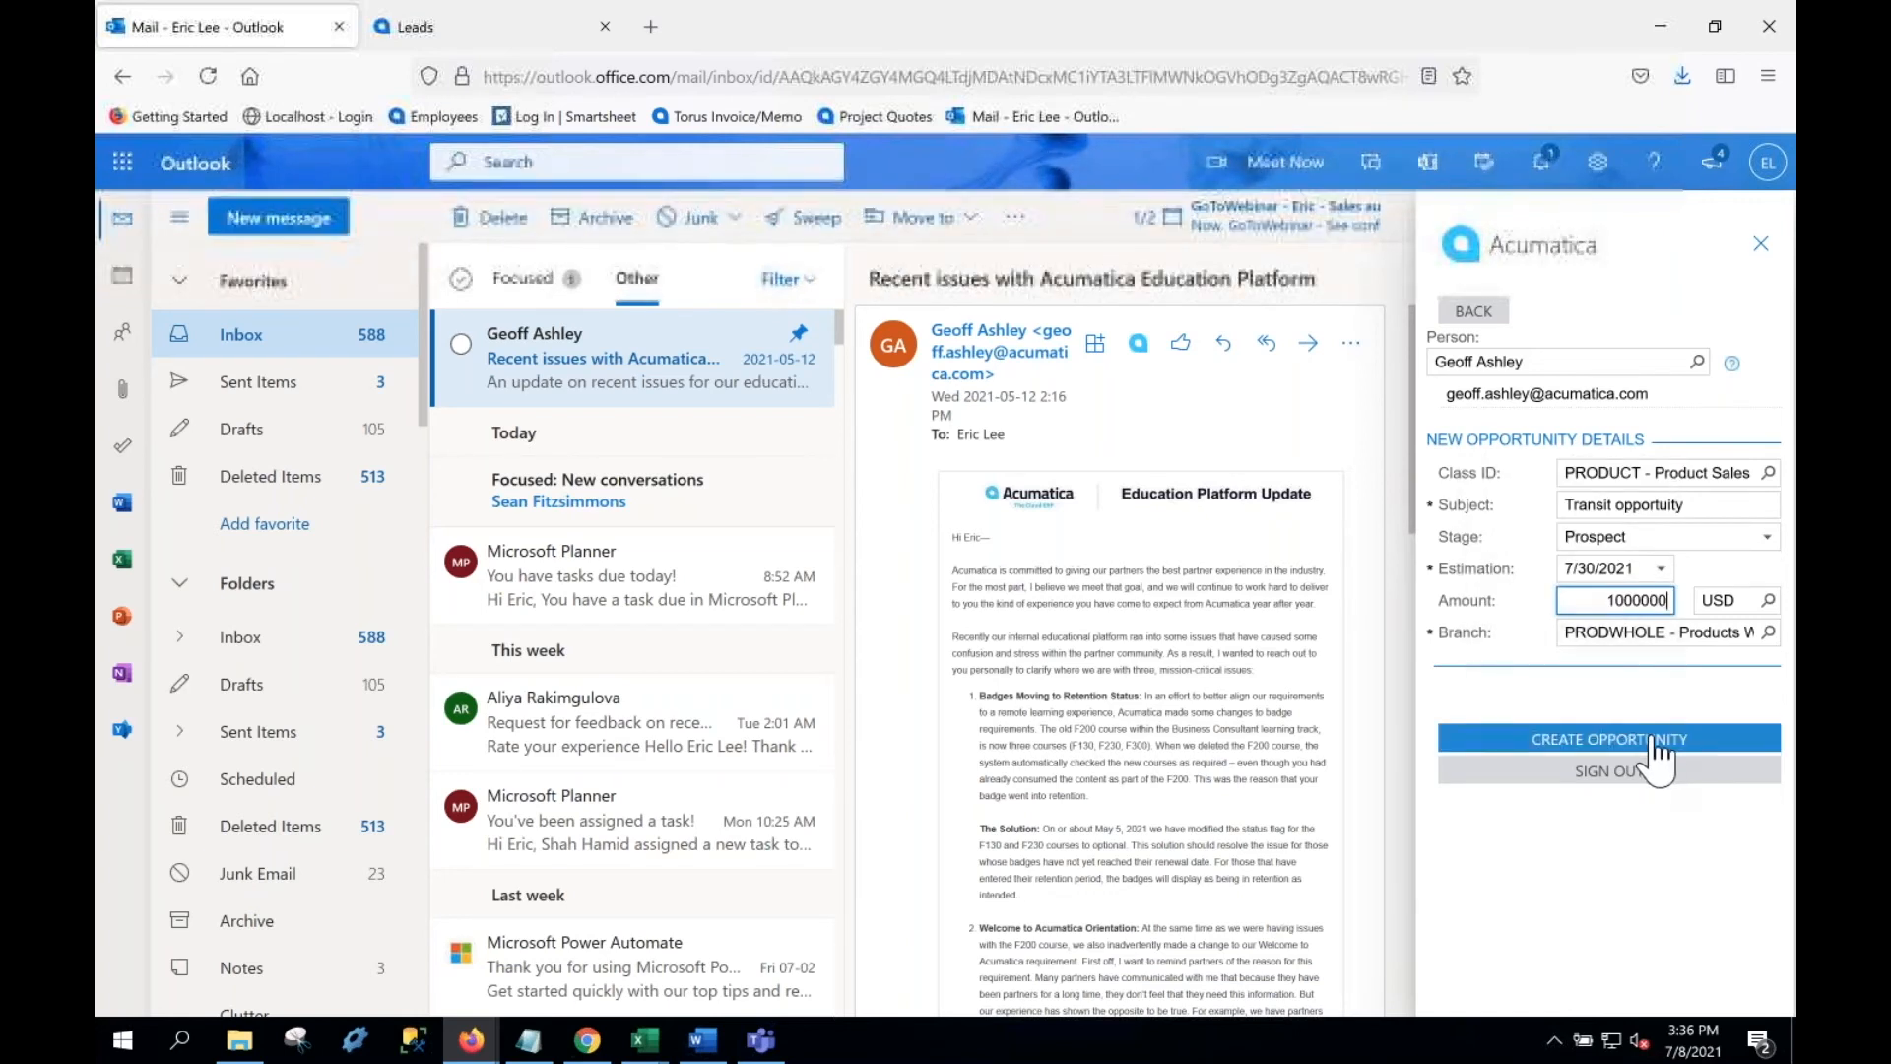
left_click(1609, 739)
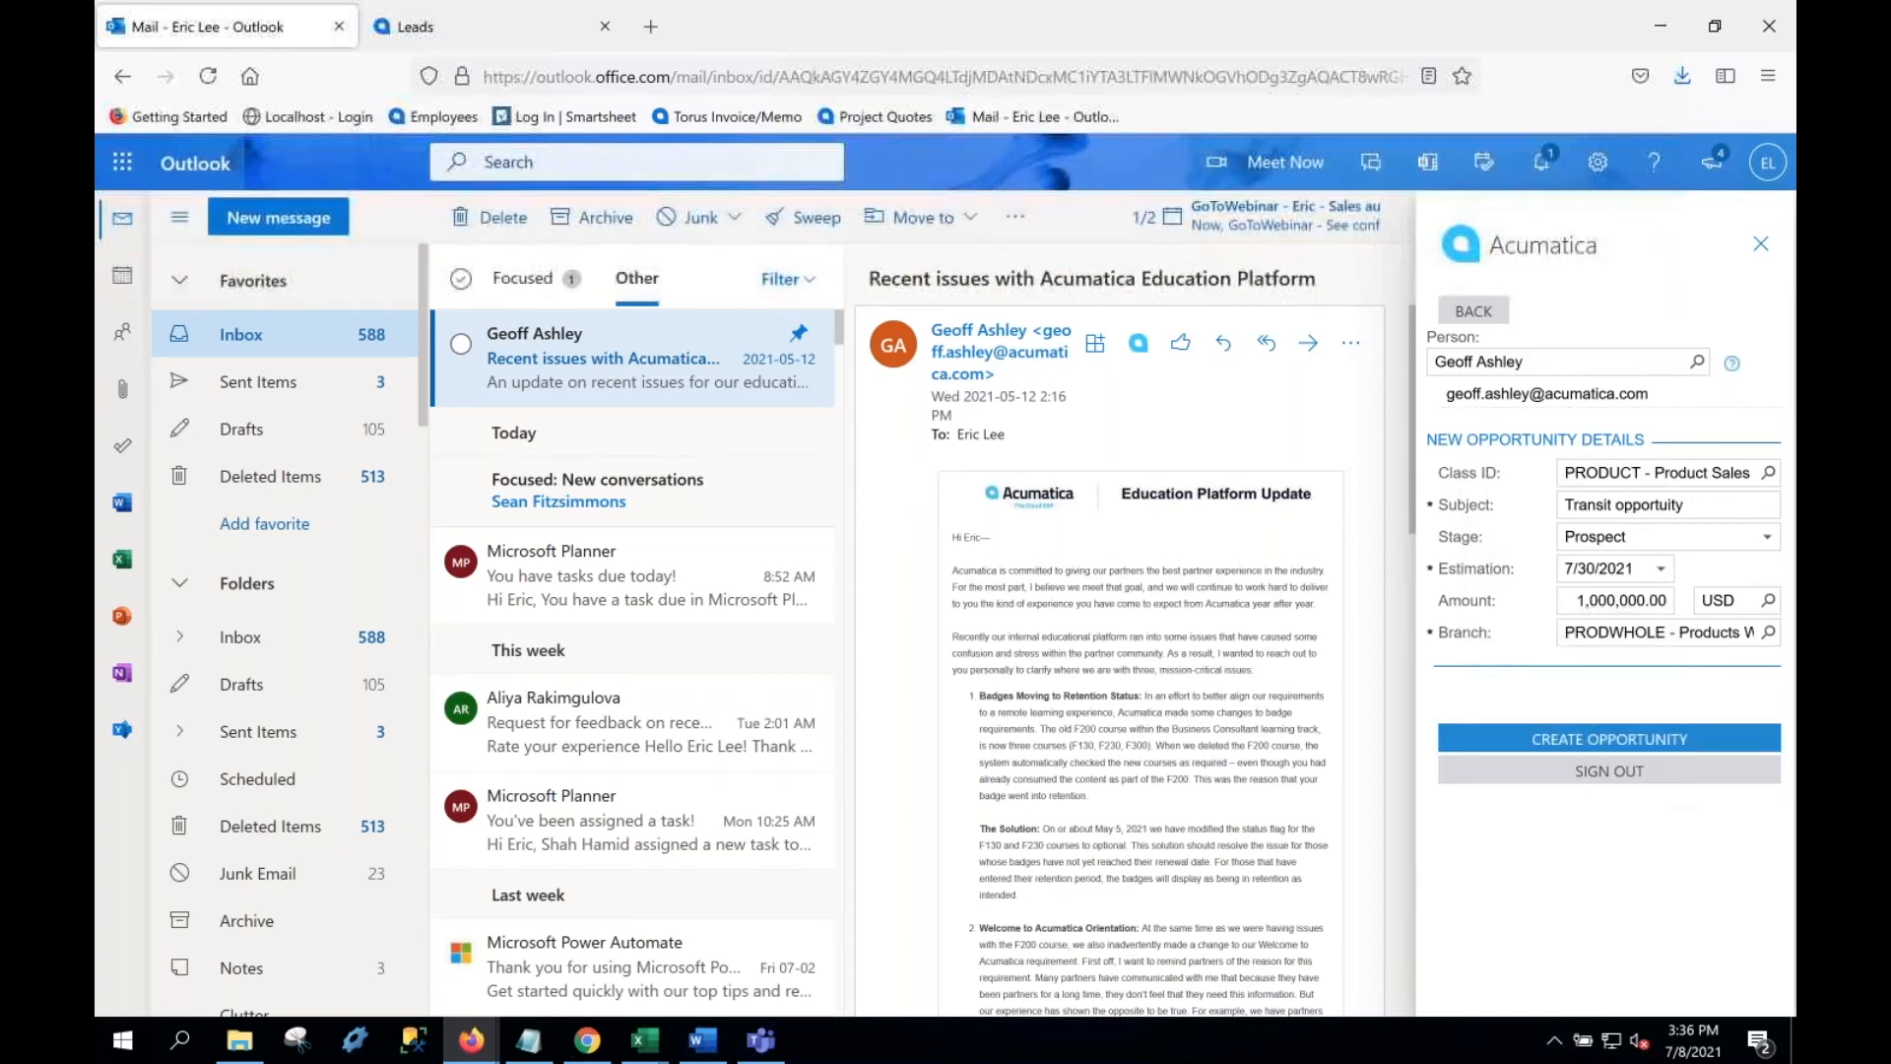
left_click(1656, 737)
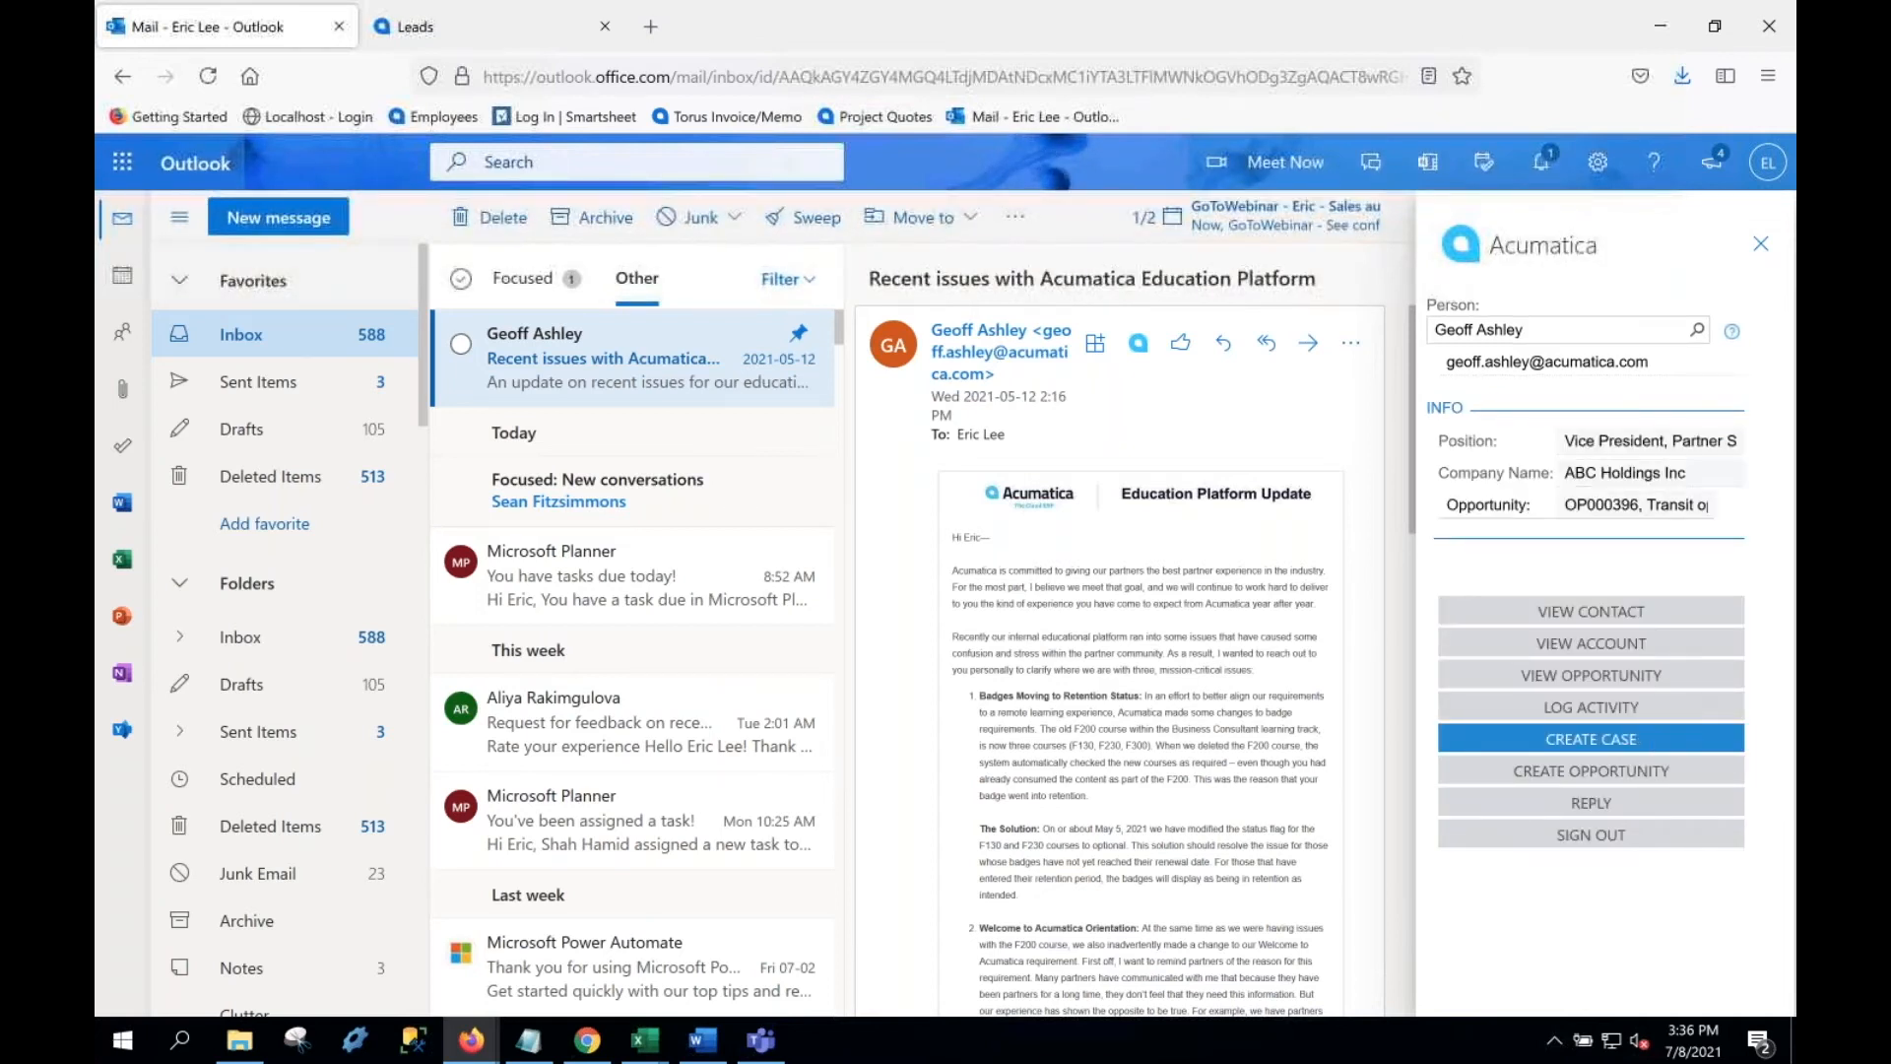
Step: Review opportunity OP000396 in Acumatica, then return to the email and start a support case
left_click(1633, 678)
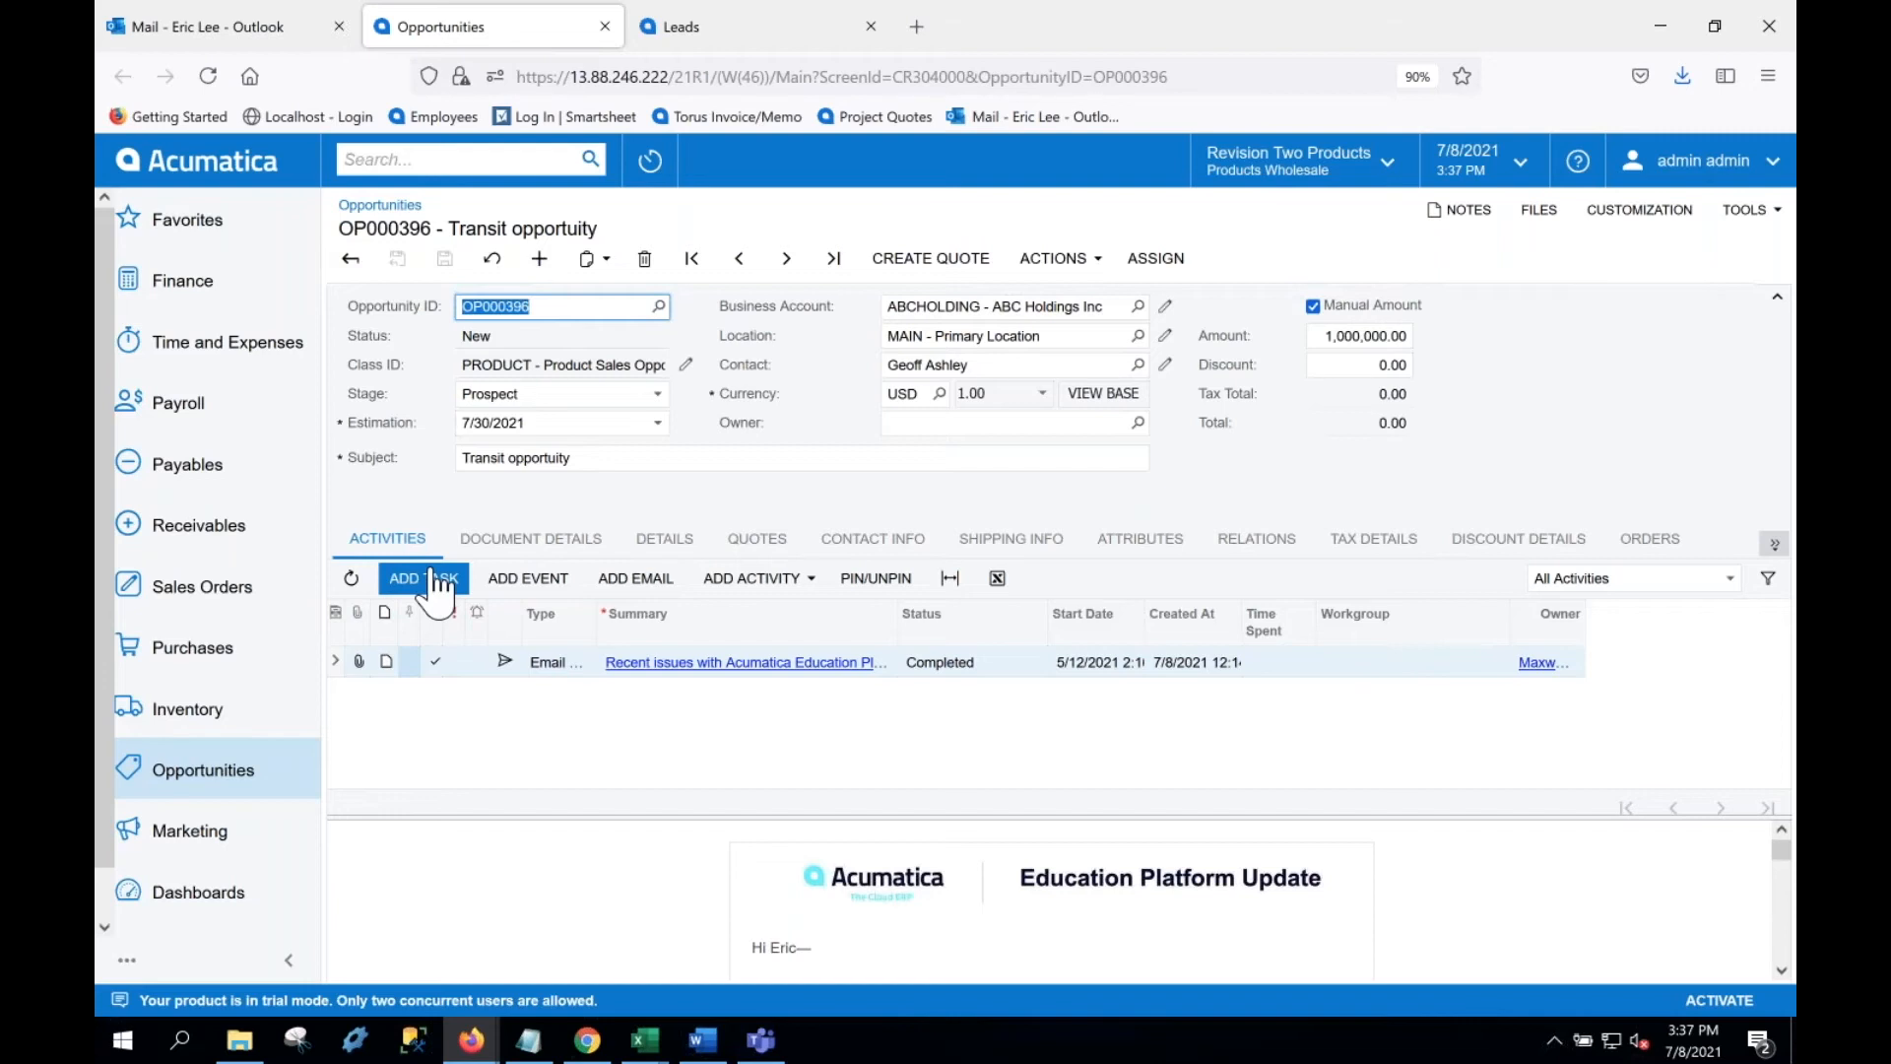
left_click(235, 30)
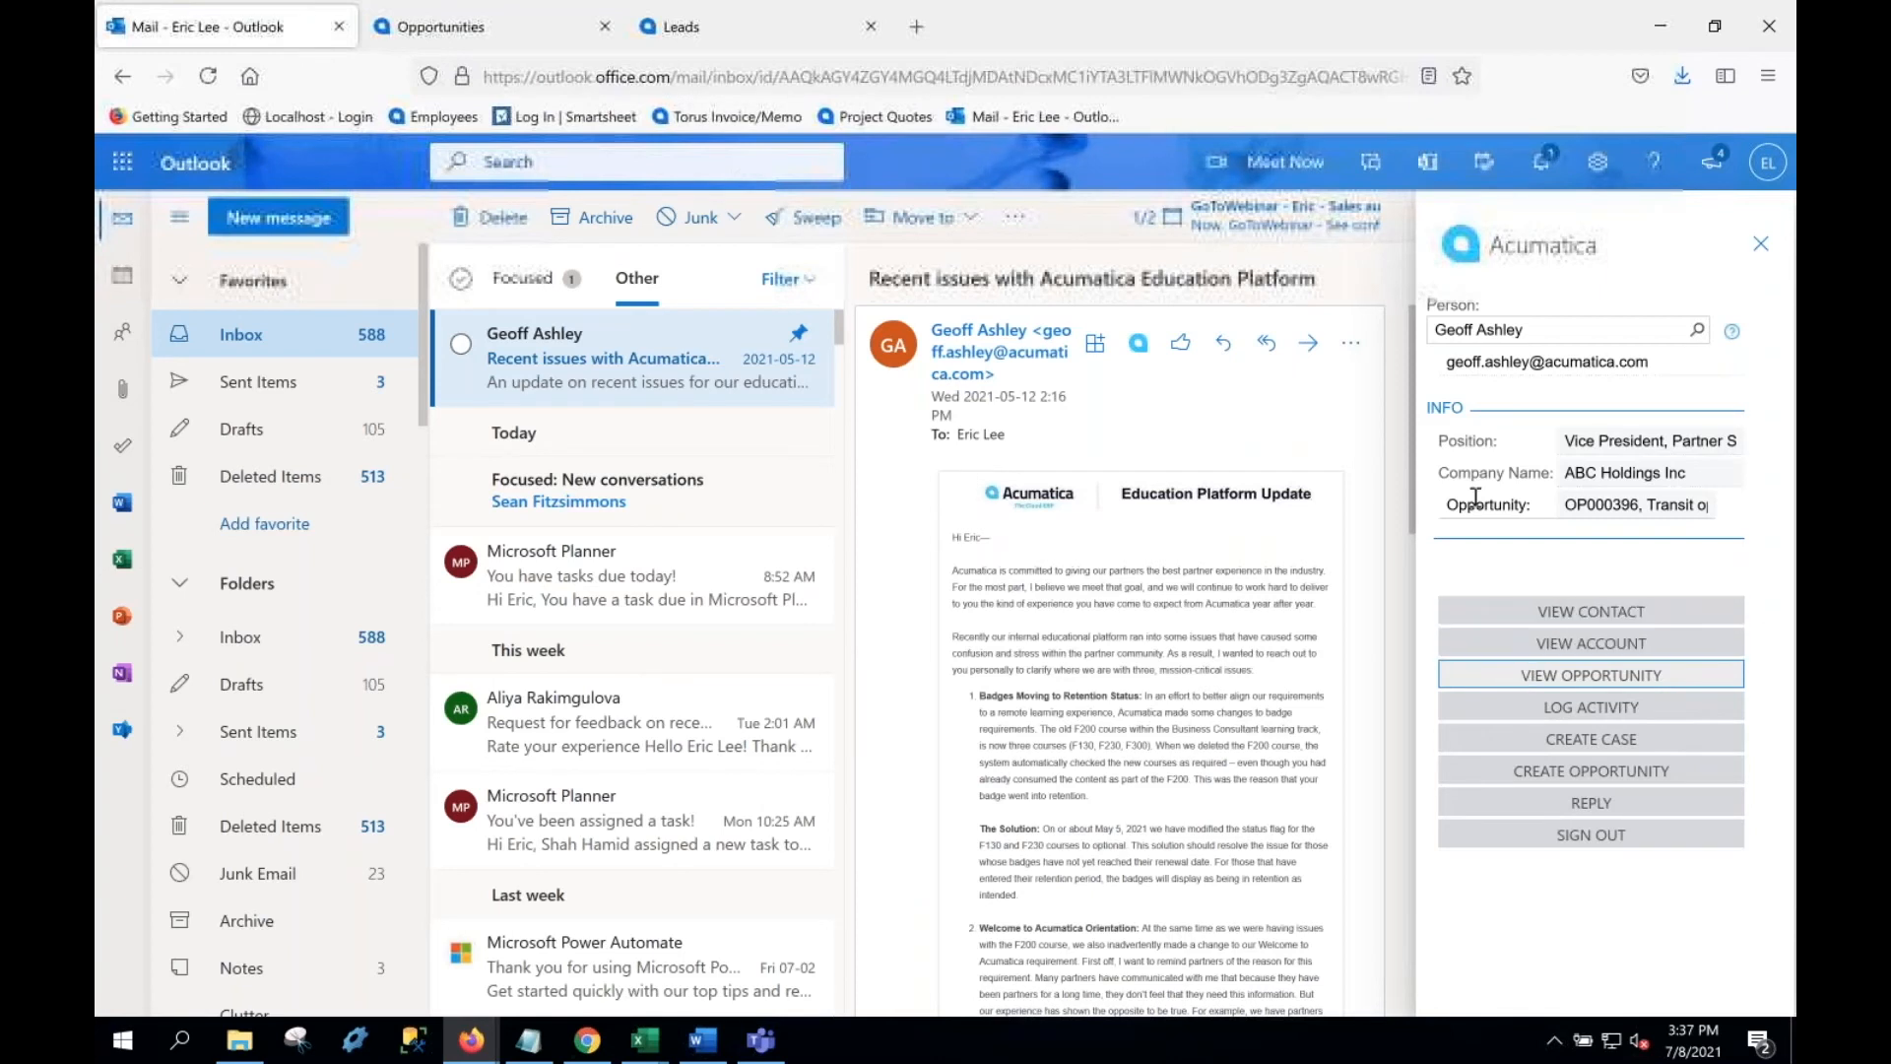
left_click(1564, 746)
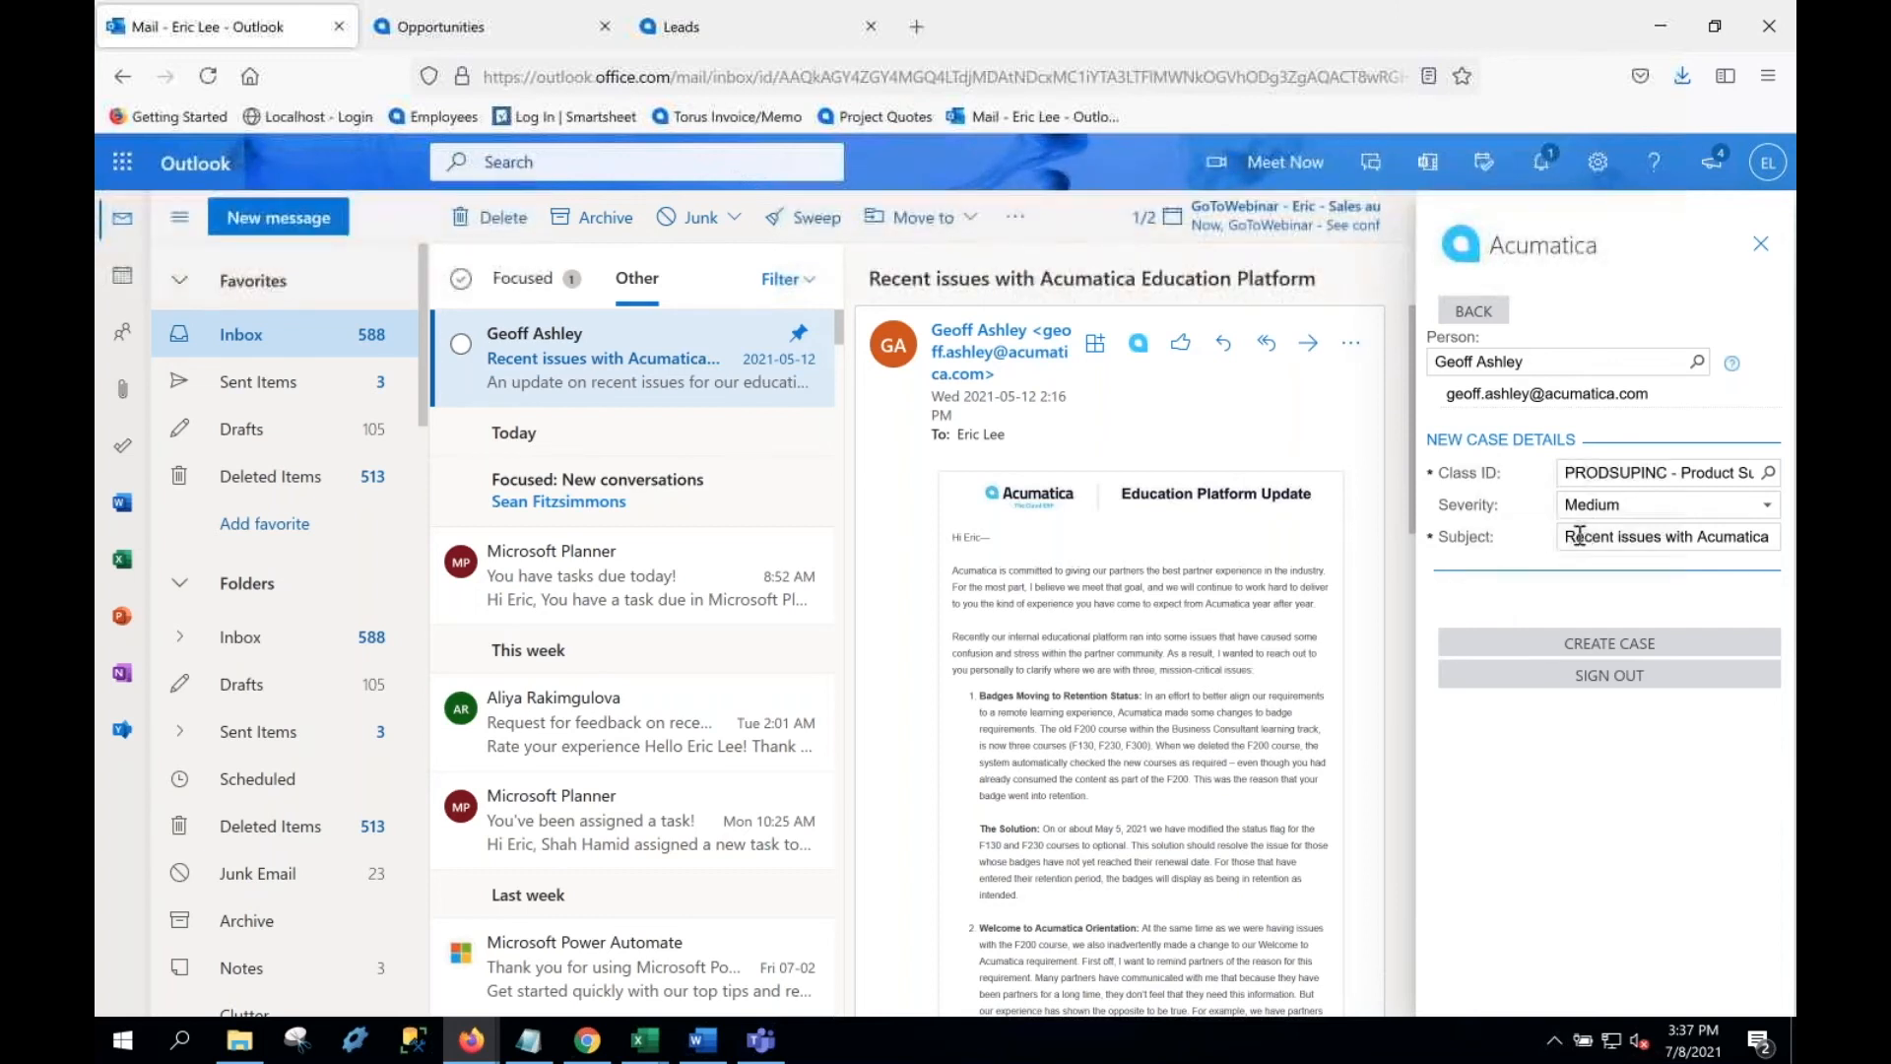
Step: Create case 000162 with subject 'Computer won't turn on' and severity High
left_click_drag(1569, 538, 1793, 540)
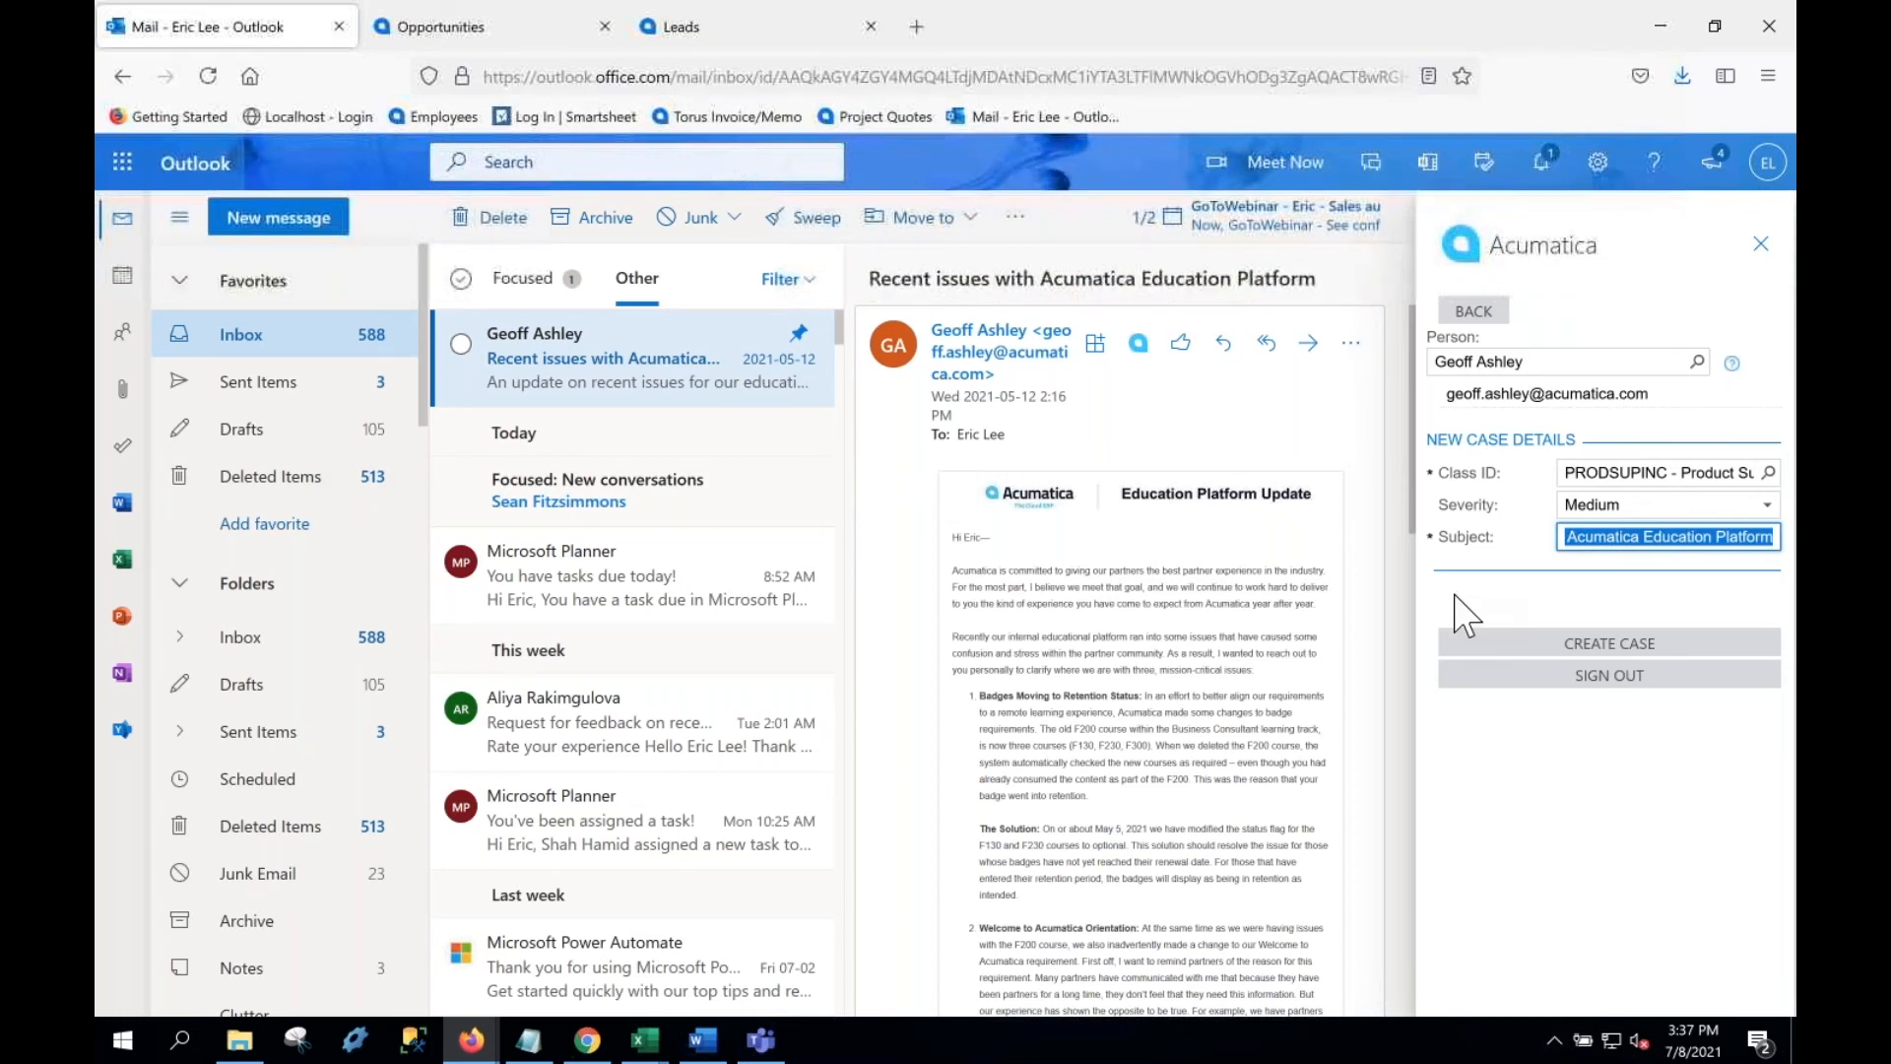
type("Computer won't turn on")
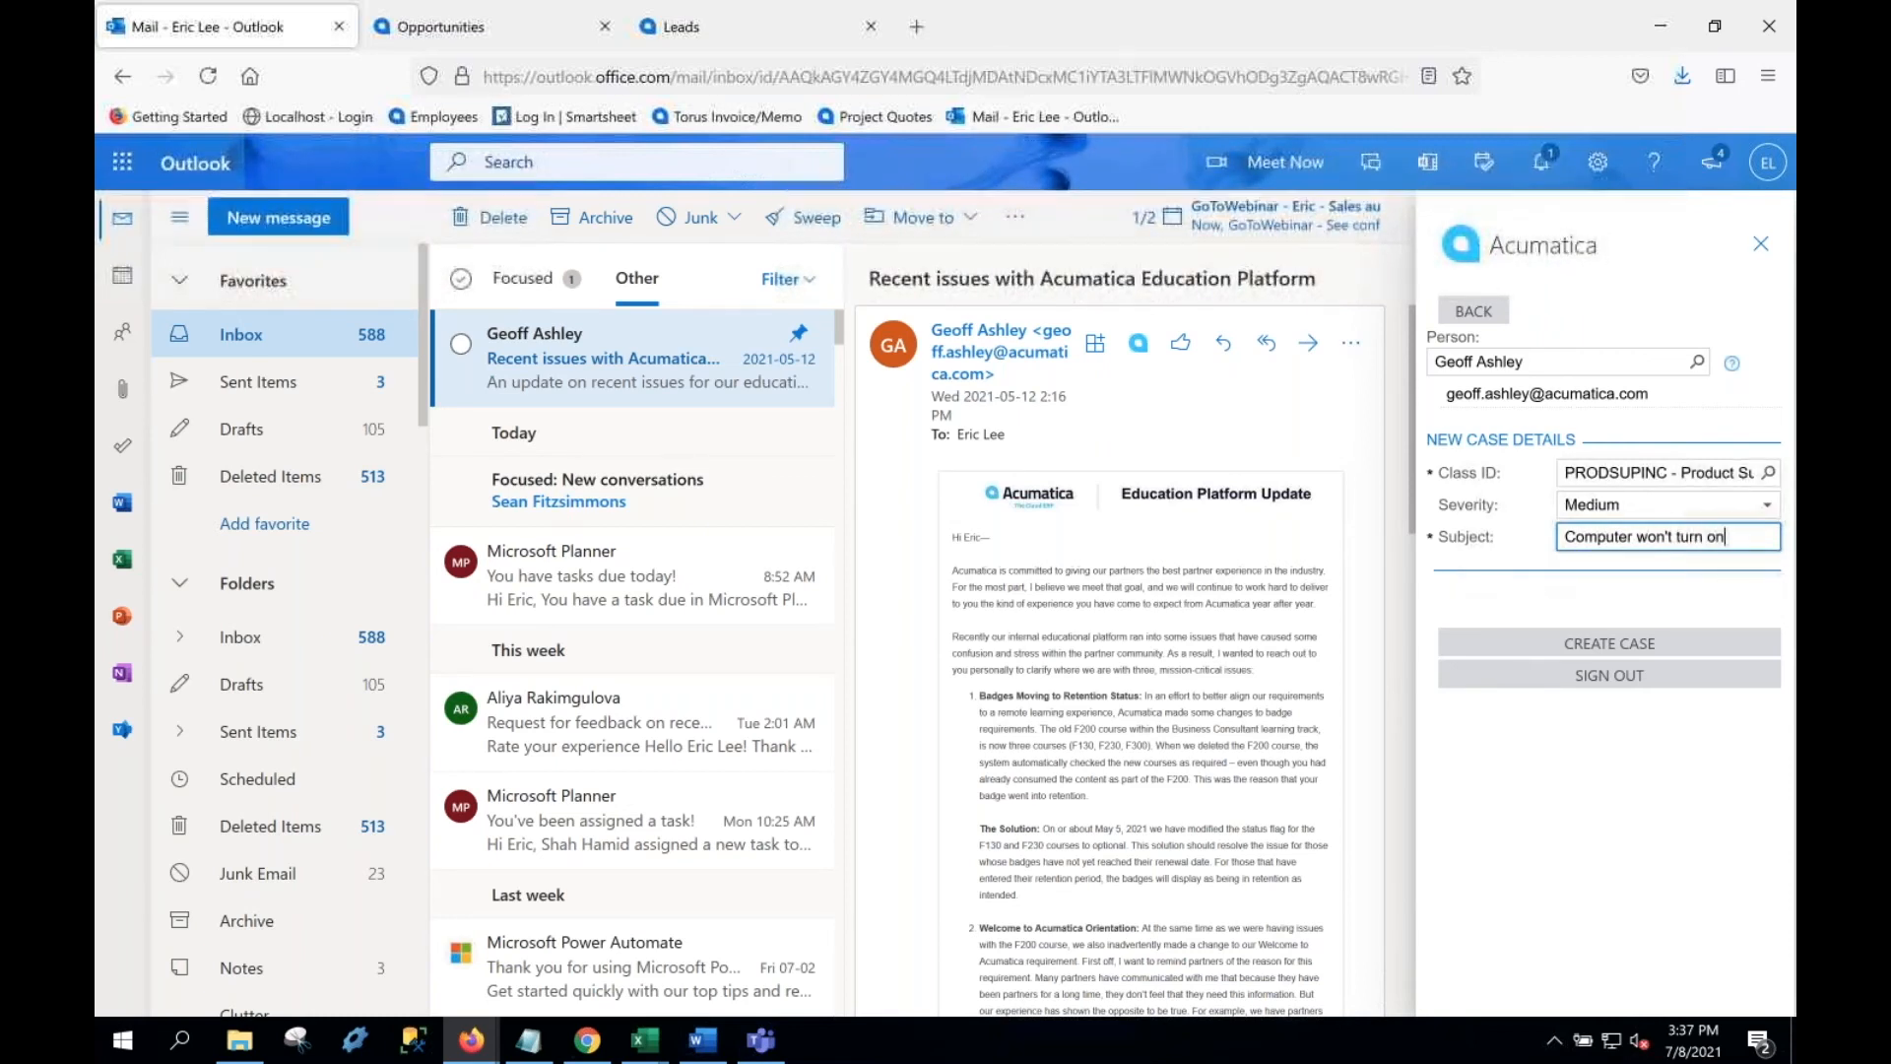
left_click(1665, 505)
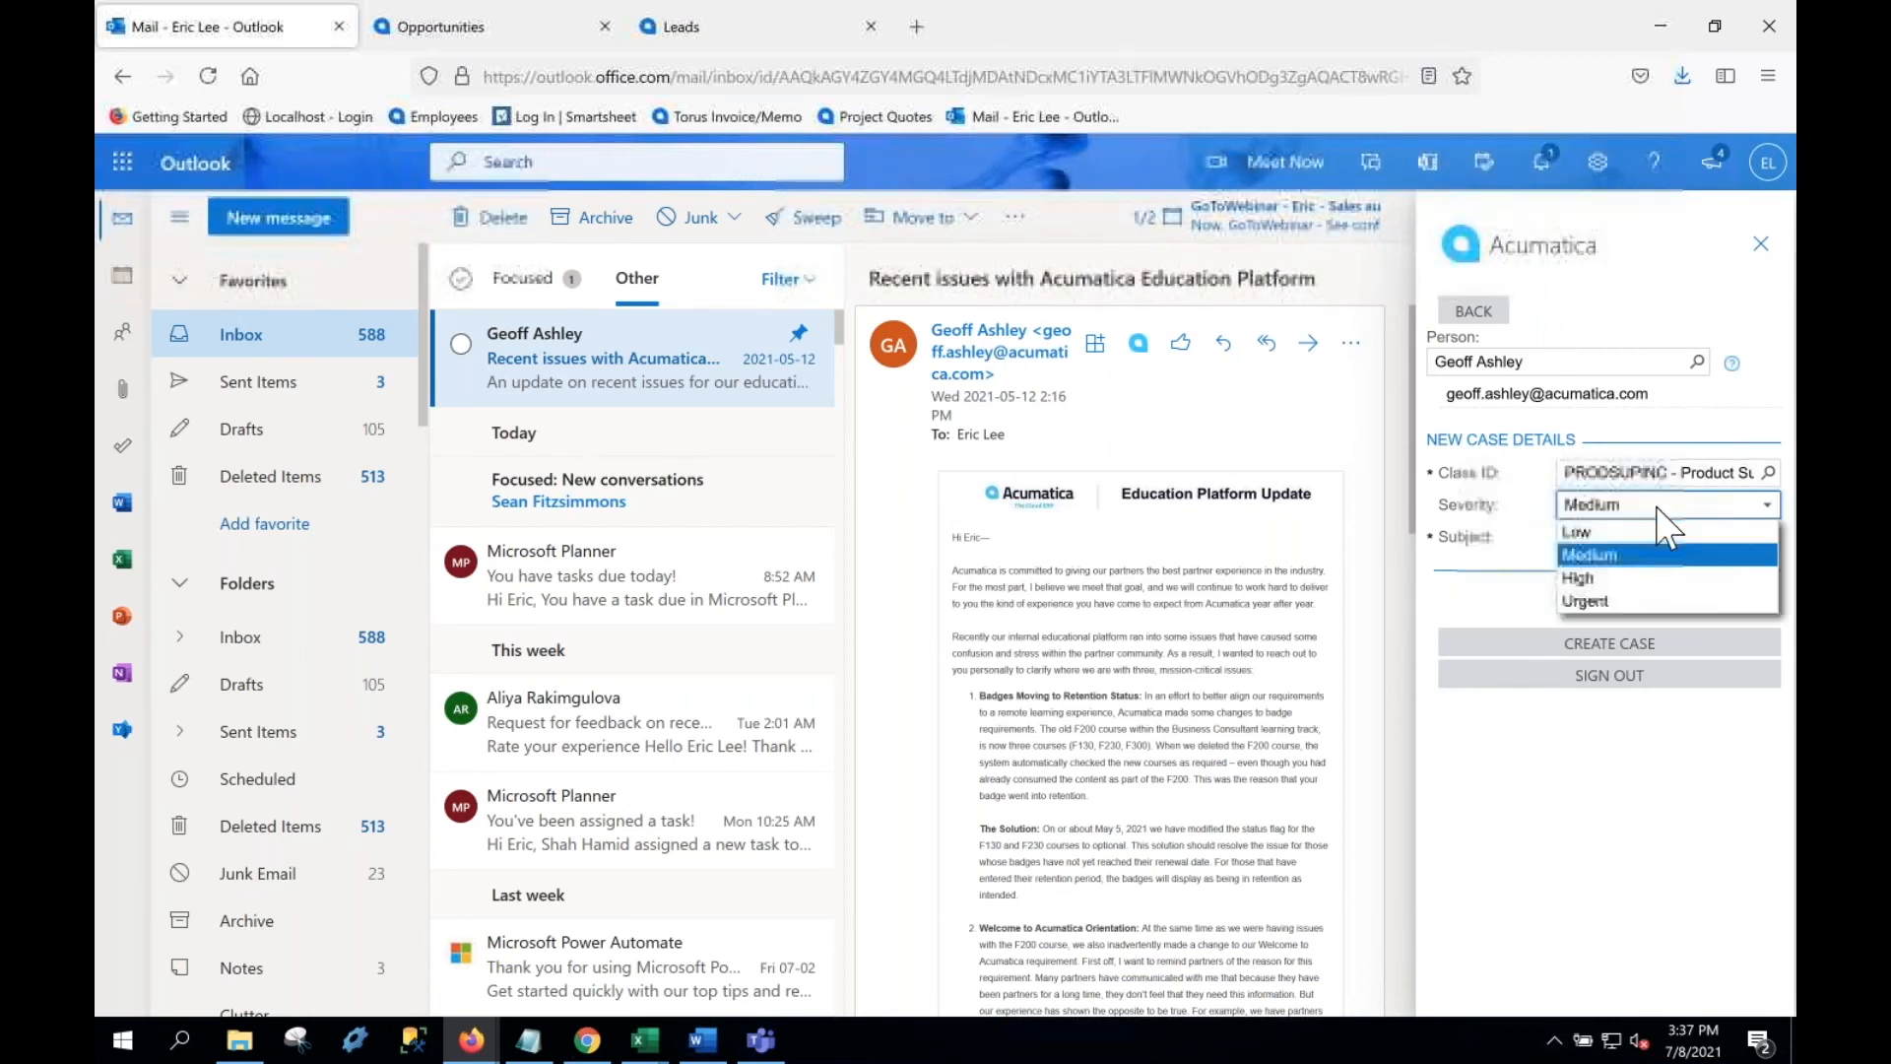
left_click(1642, 581)
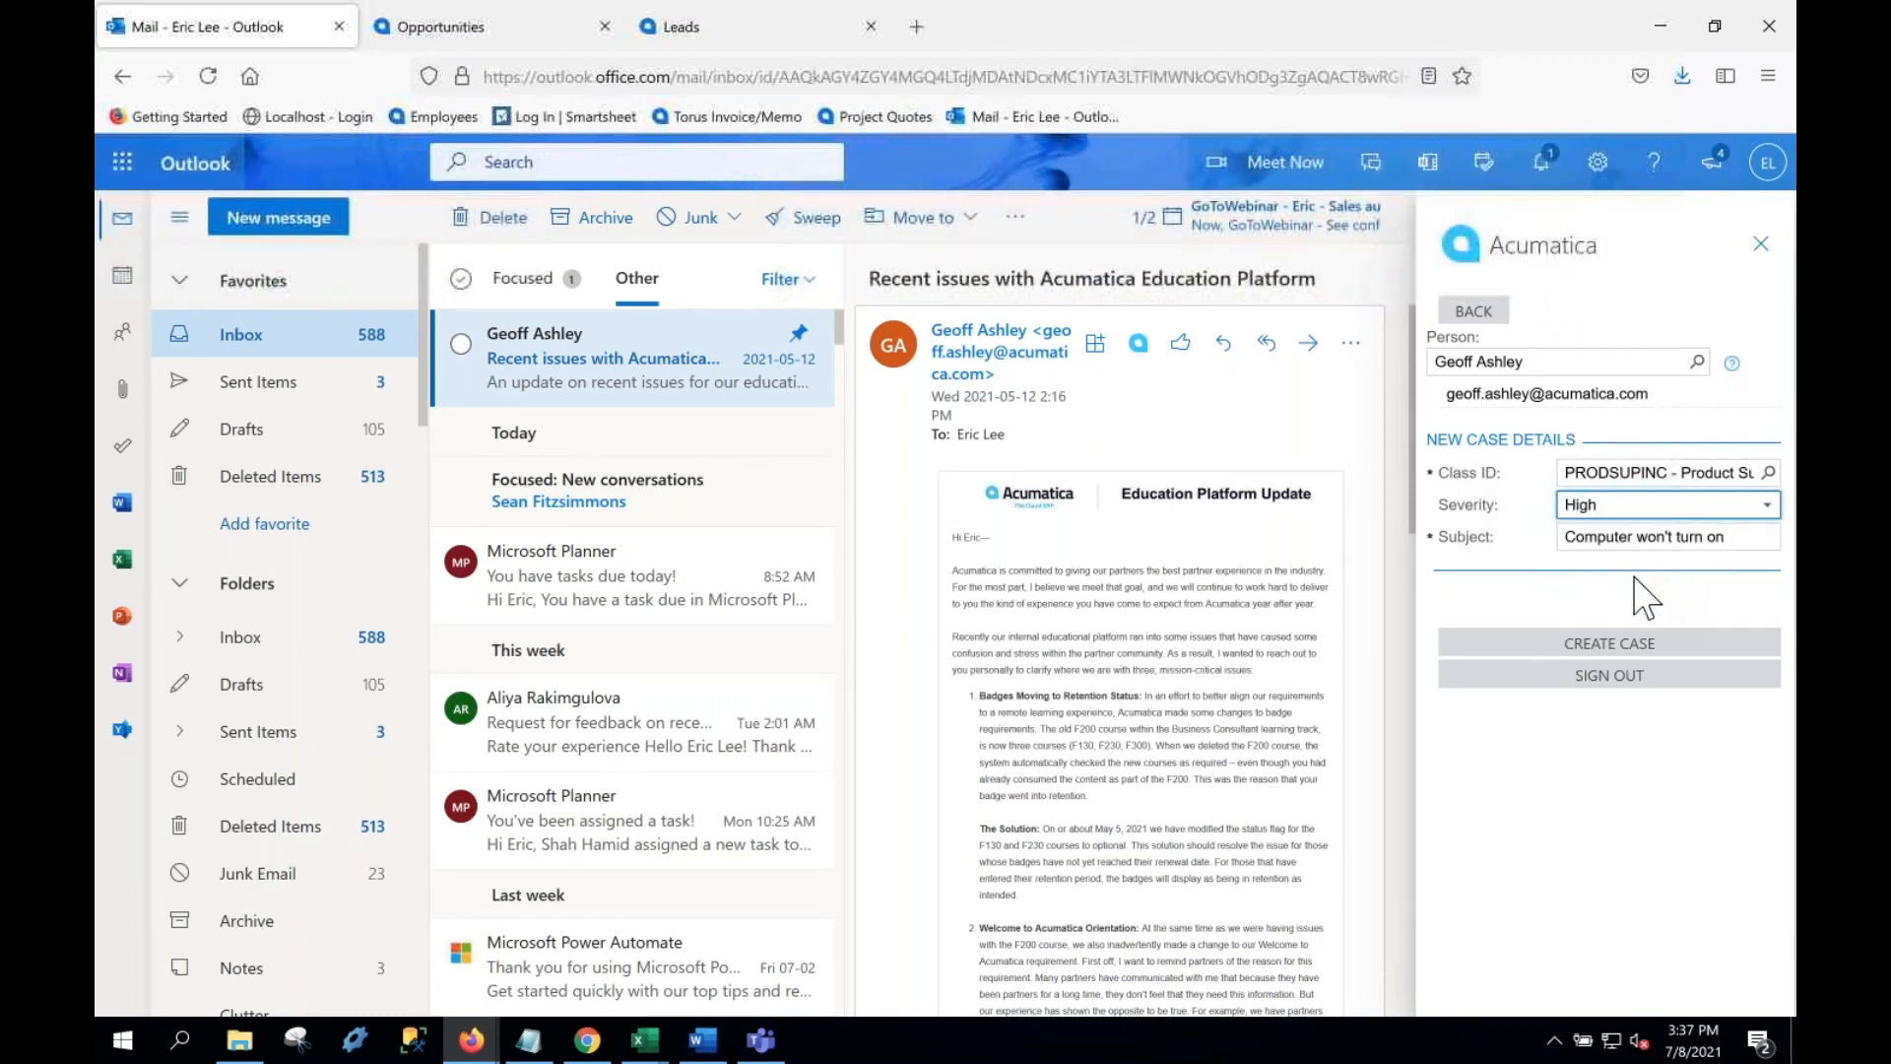
left_click(1637, 640)
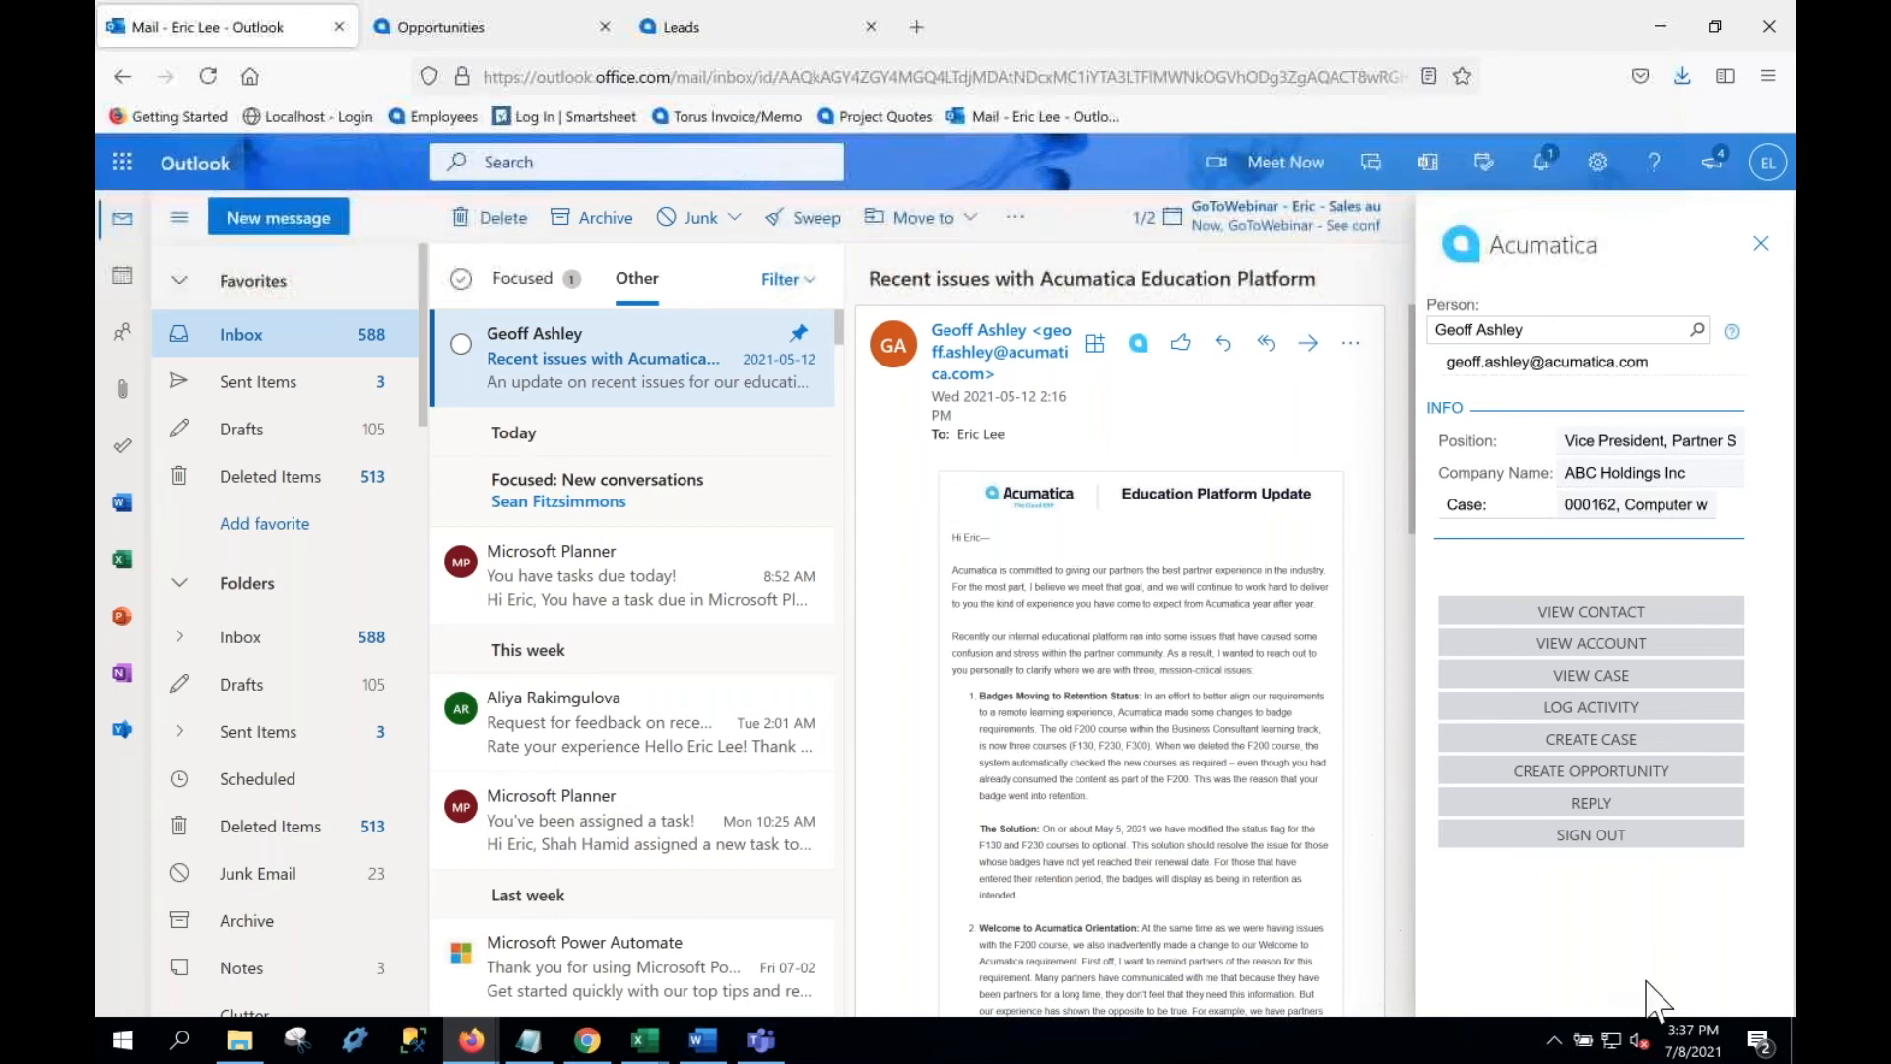
Step: Open case 000162 in Acumatica, check its Activities tab, and return to Outlook
left_click(1588, 681)
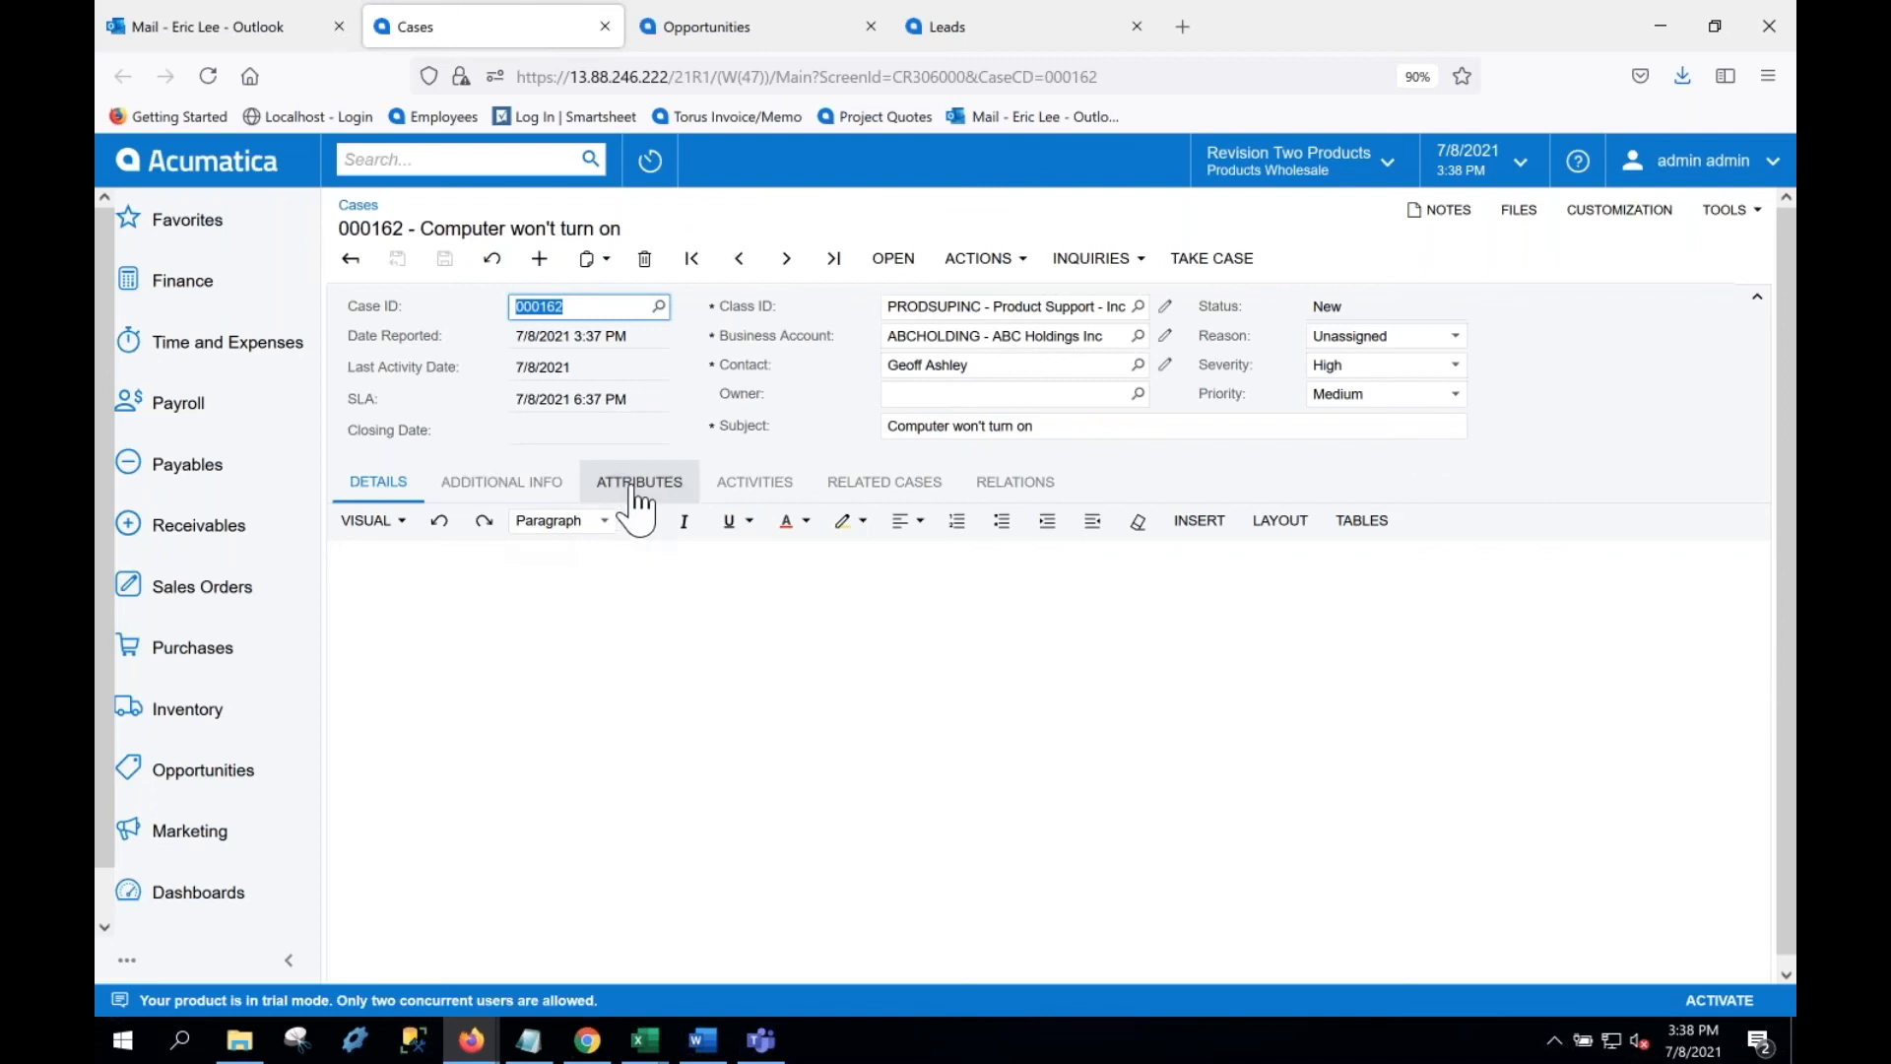
left_click(749, 490)
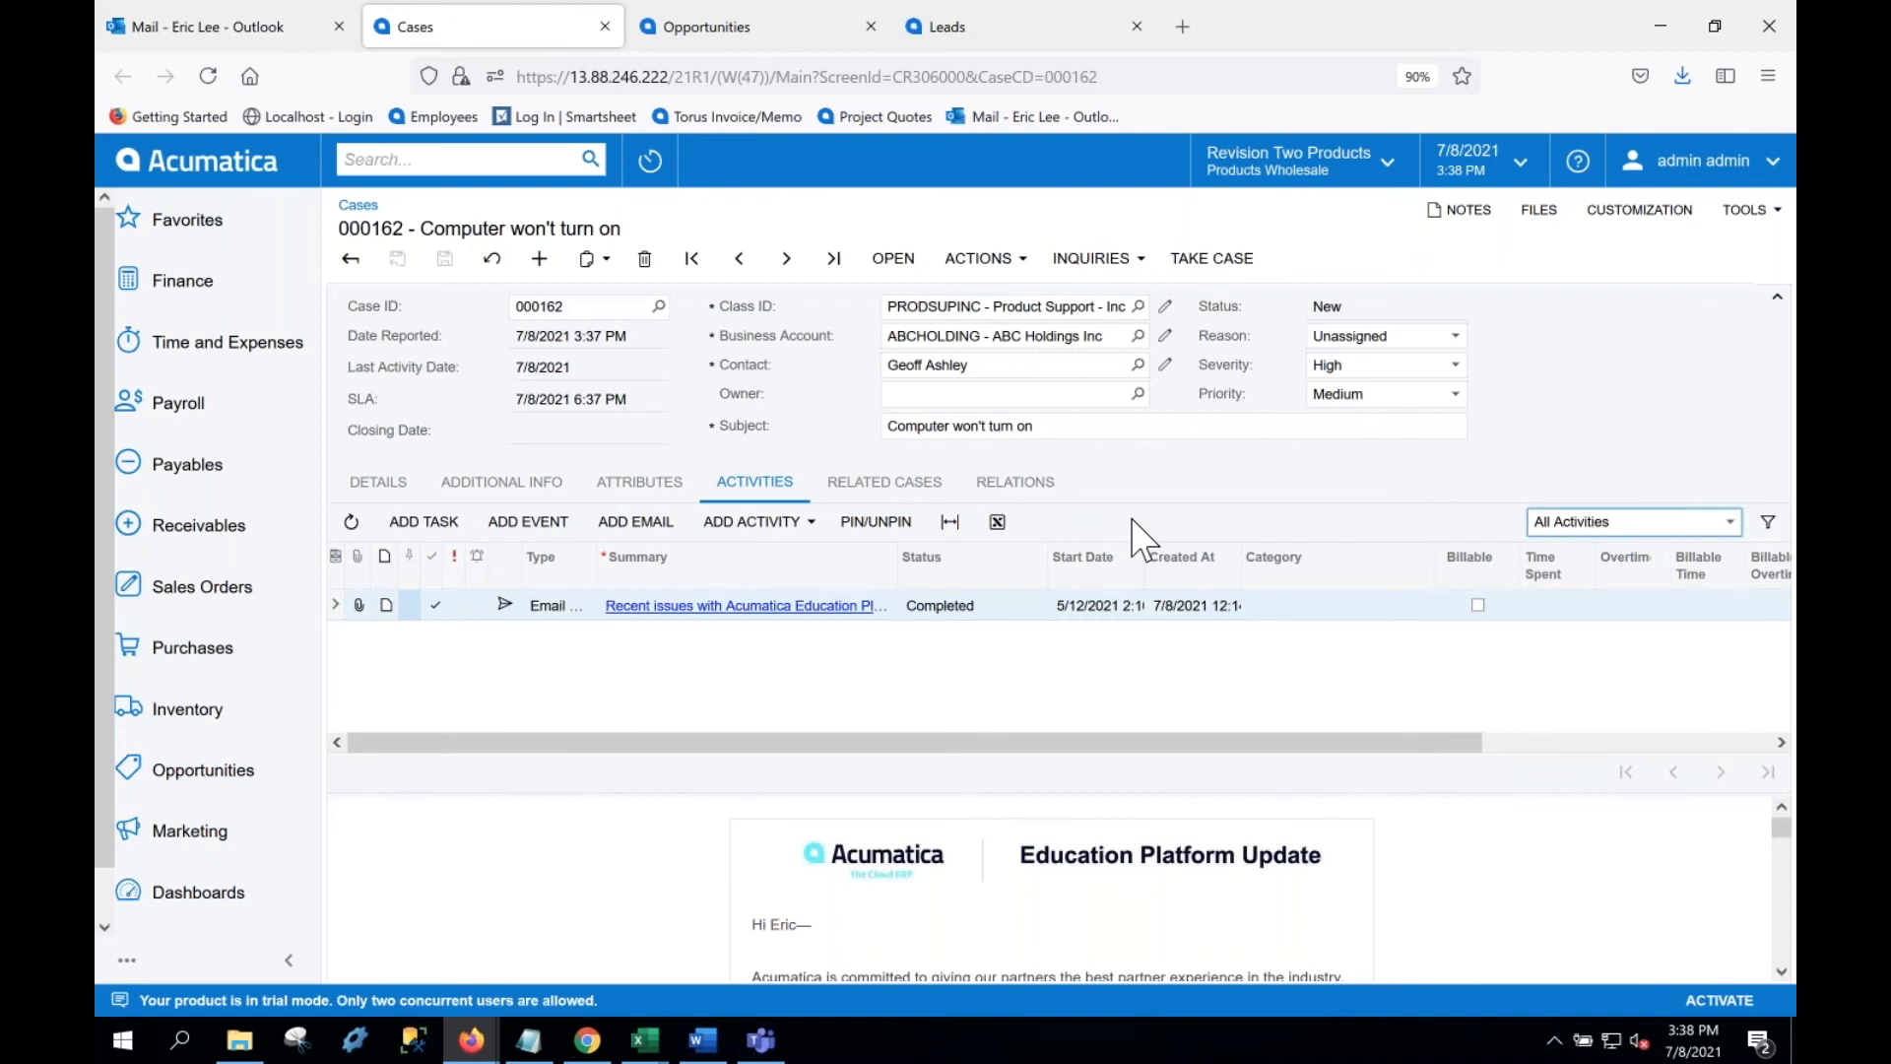
left_click(247, 28)
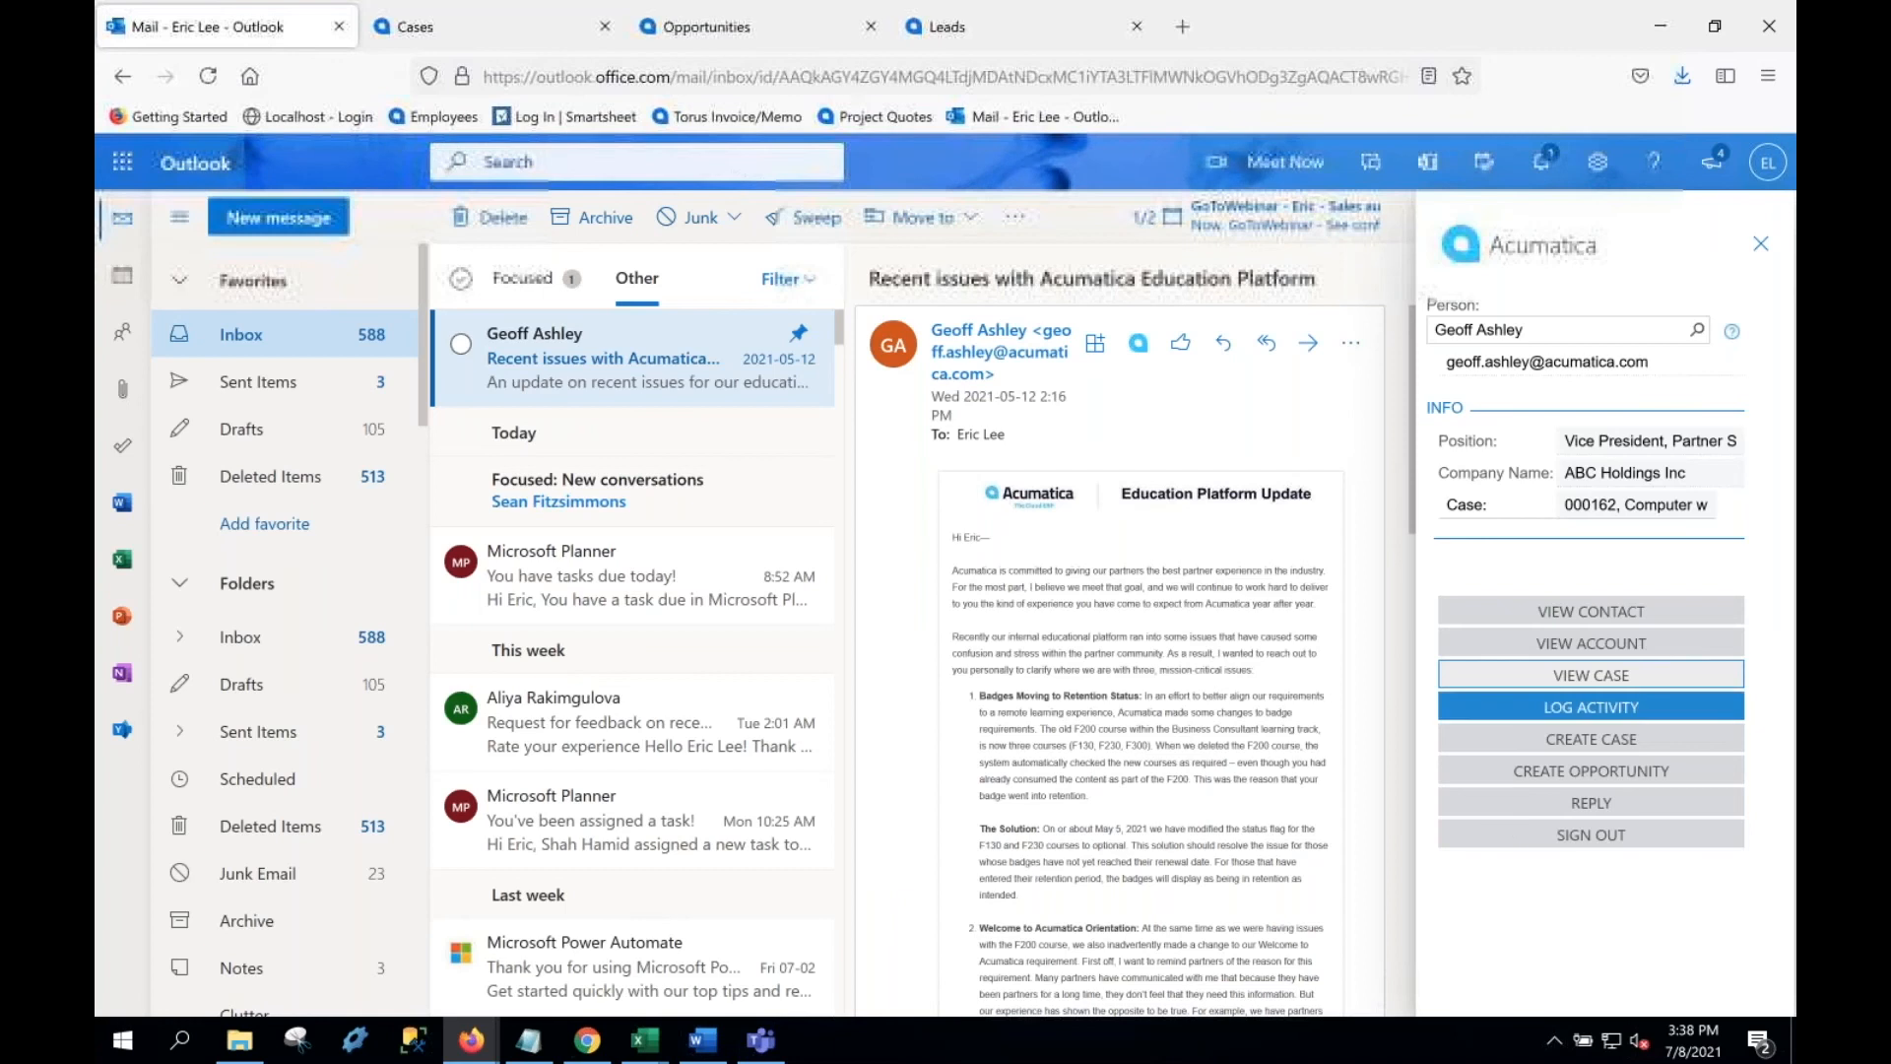
Step: Send a reply on case 000162 titled 'Is the computer plugged in?' and refresh the case activities
left_click(1533, 800)
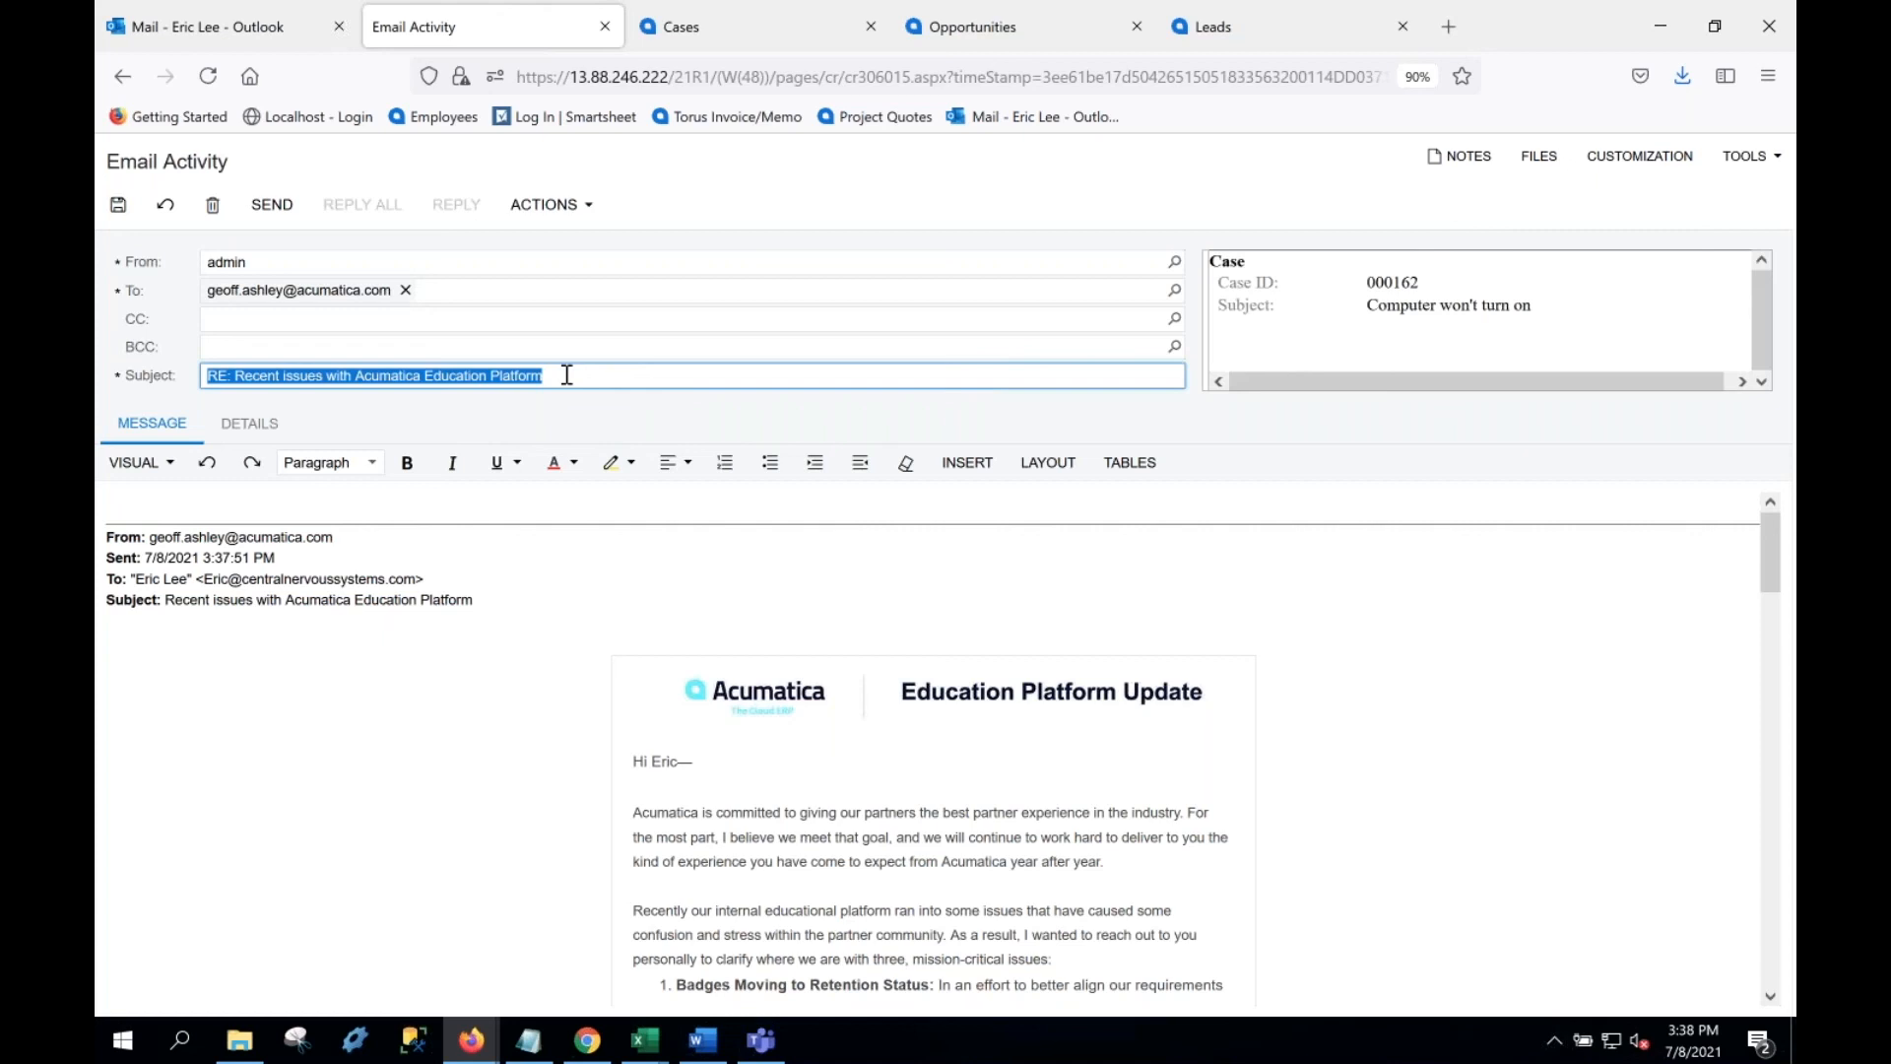
type("Is the c")
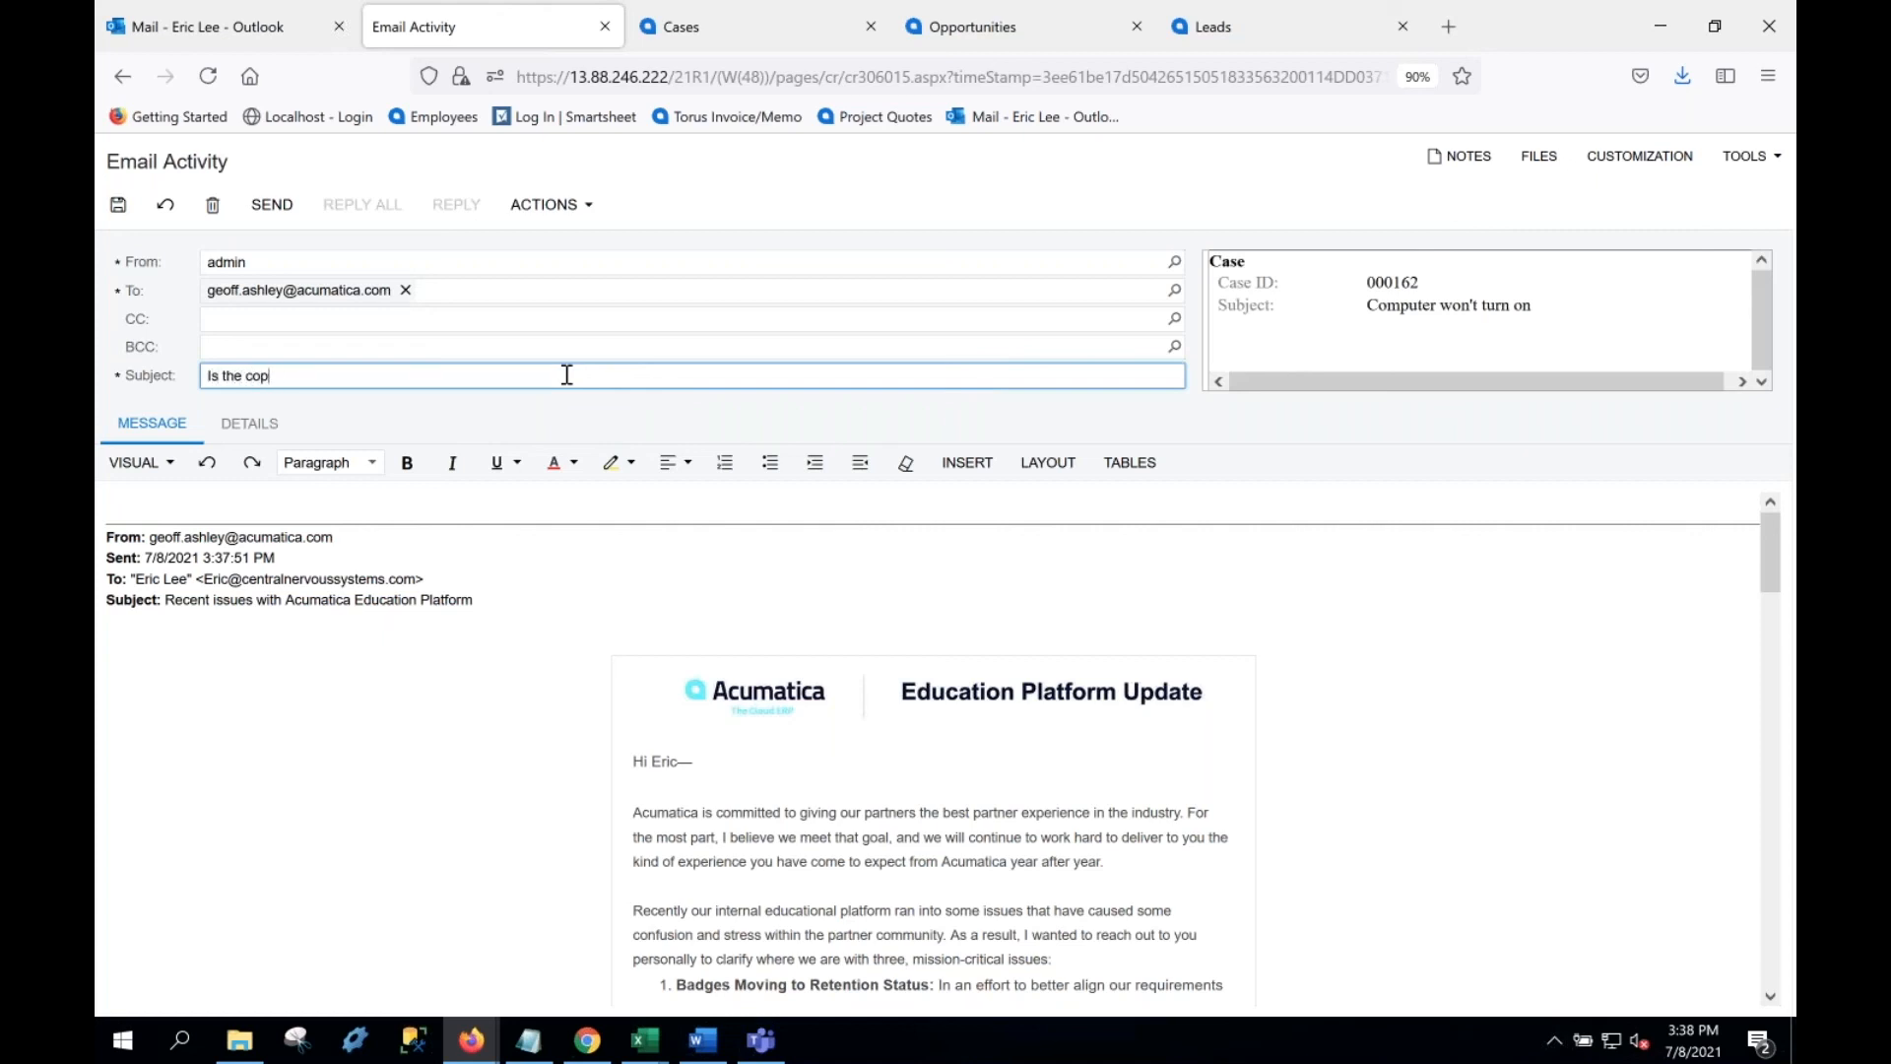
type("omputer plugged")
key("ctrl+a")
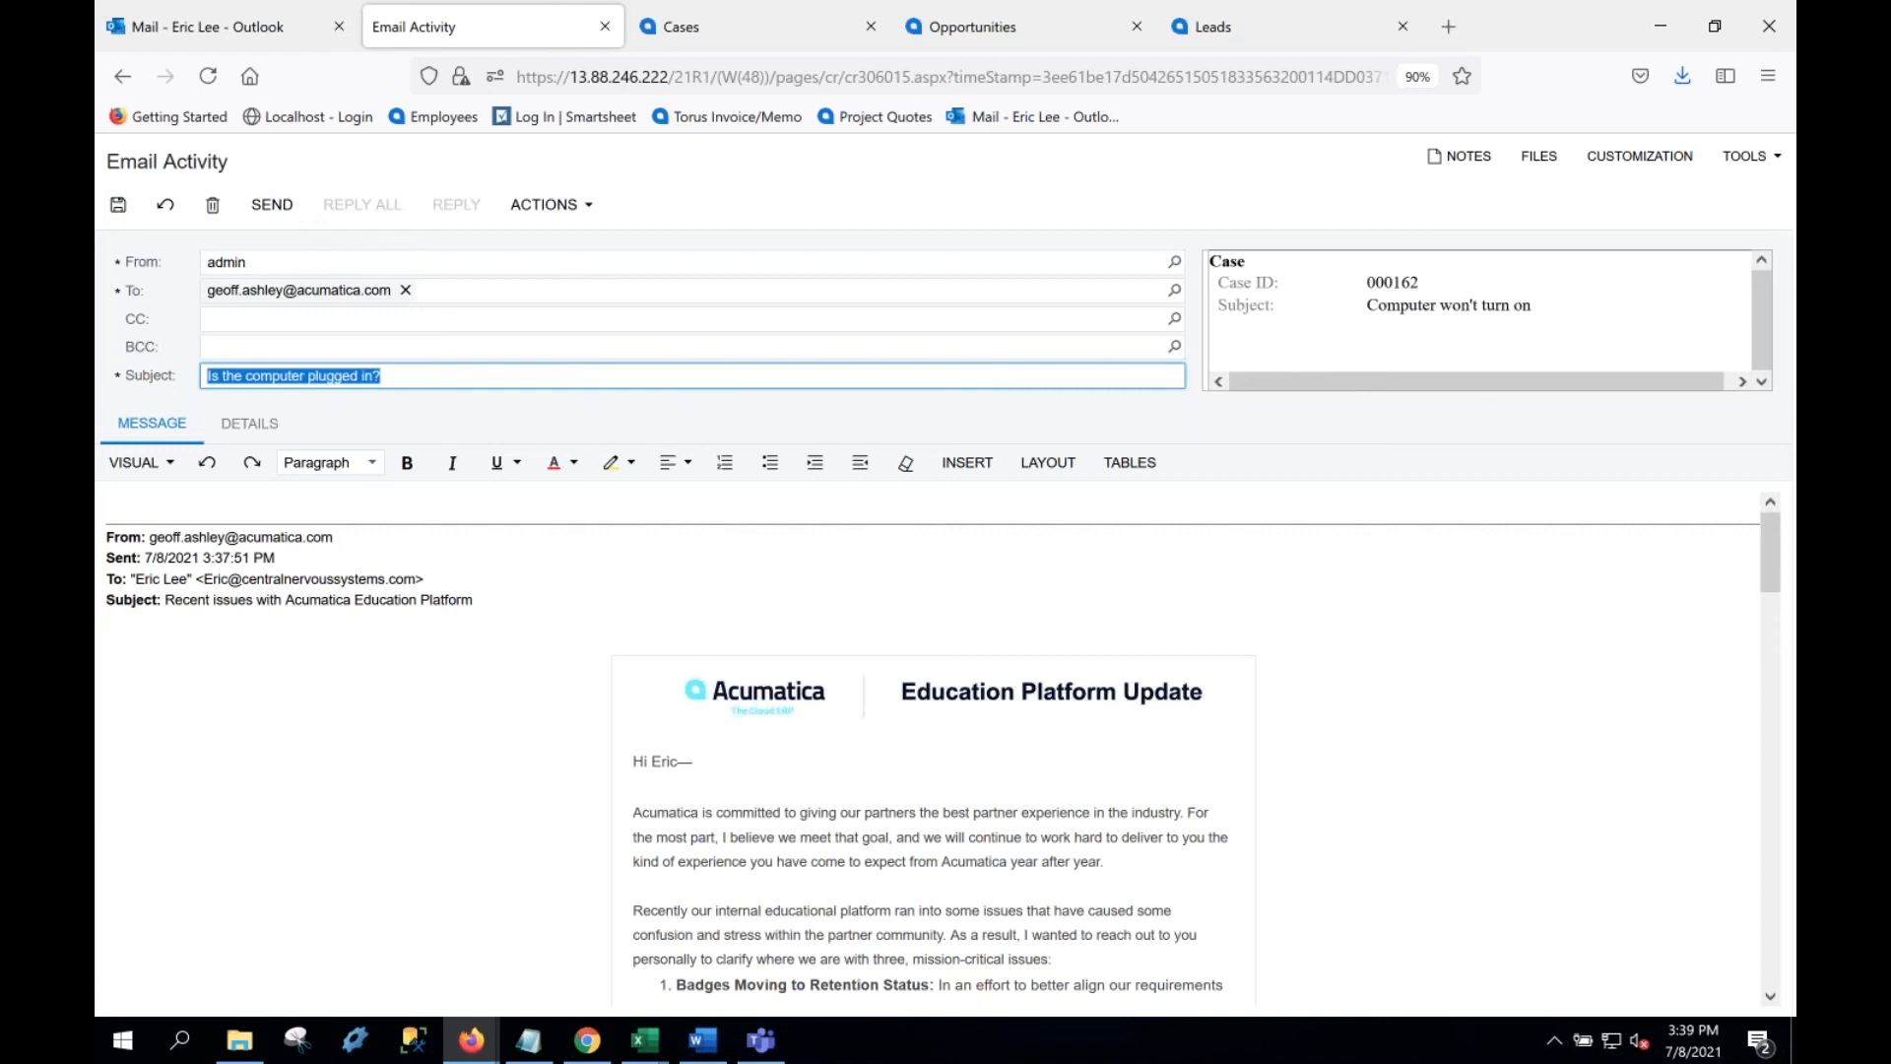
left_click(272, 204)
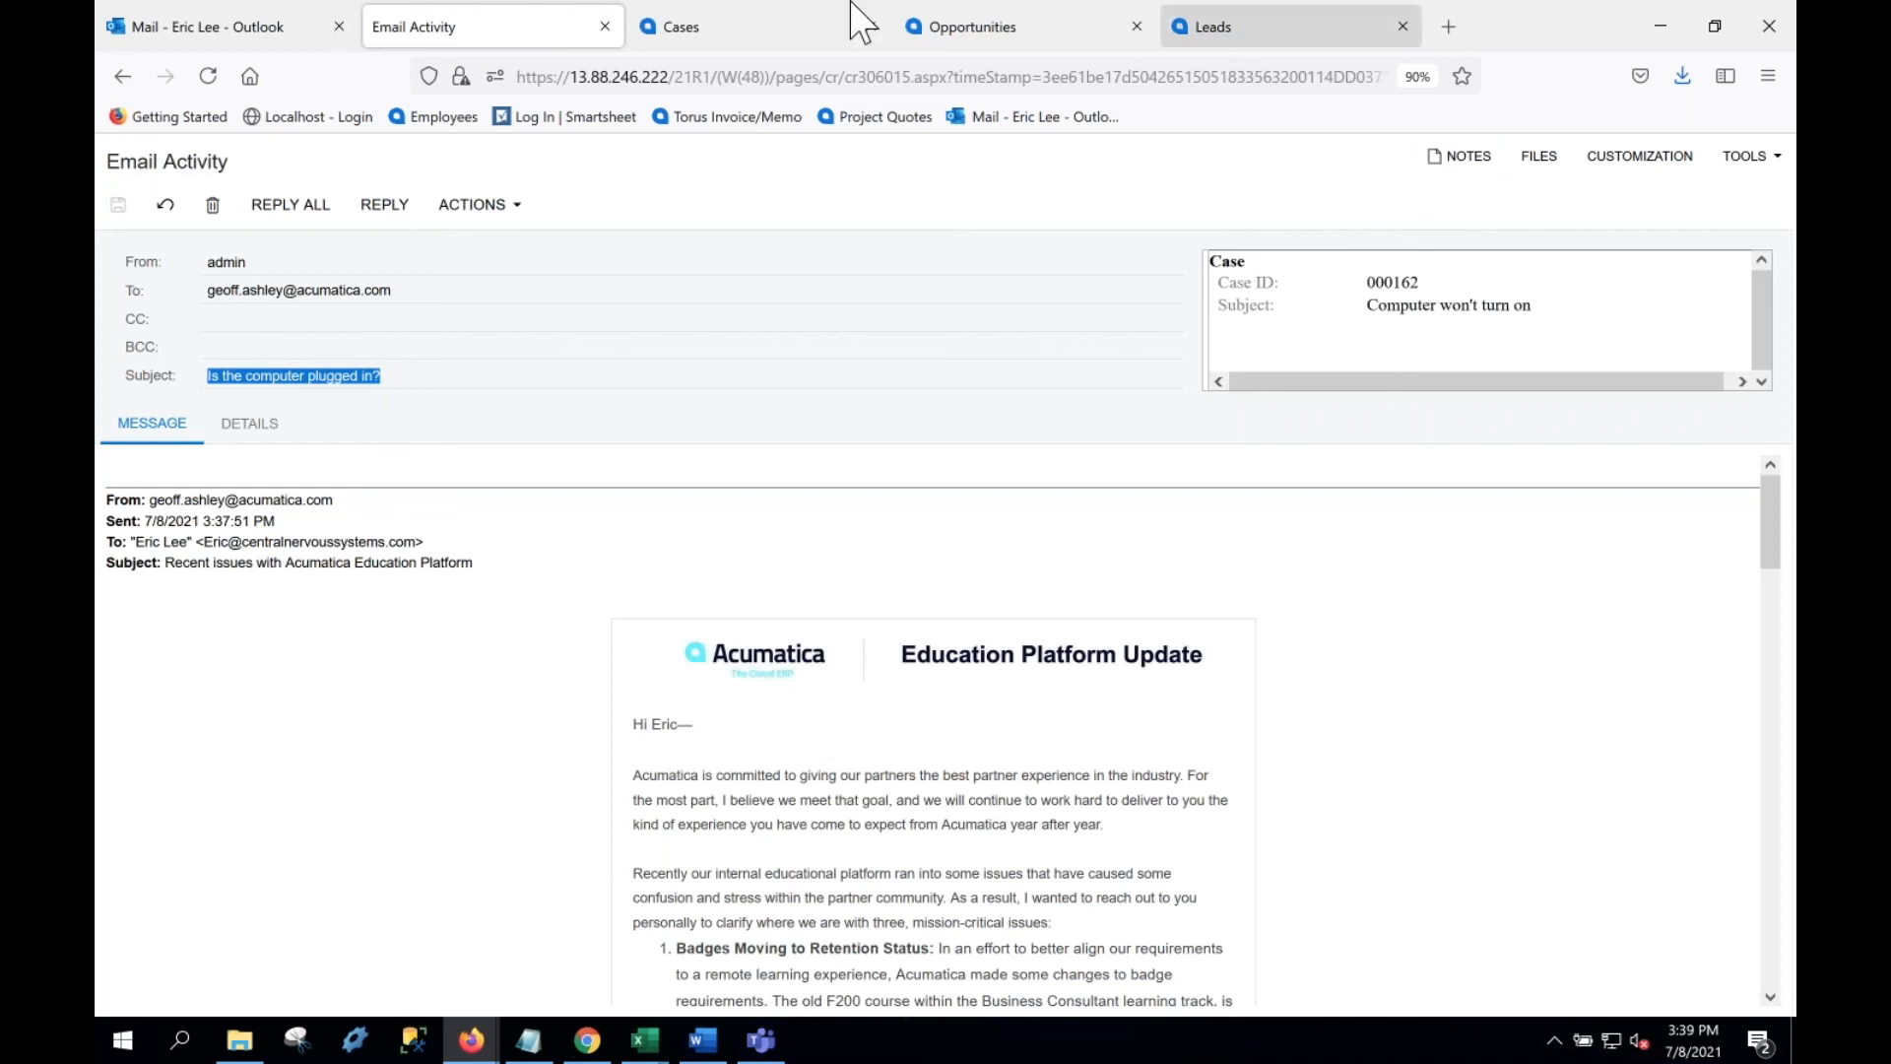
left_click(774, 44)
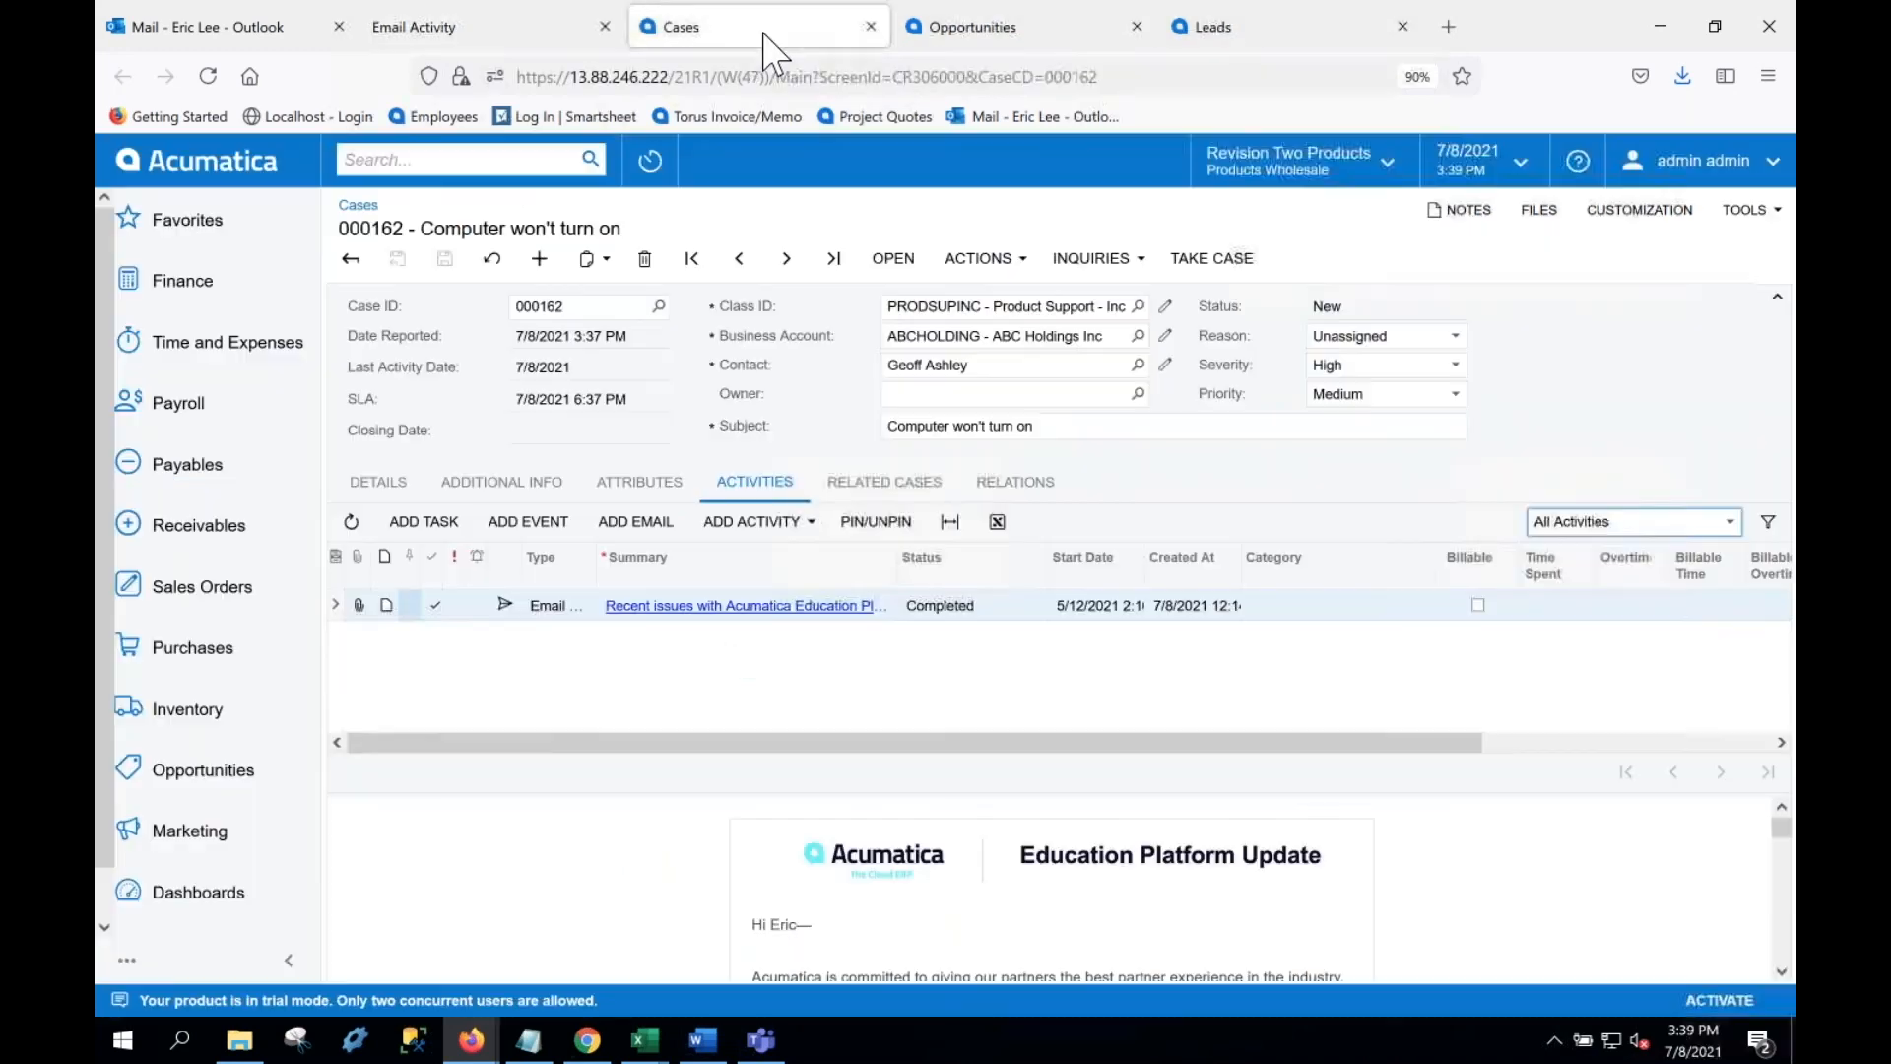
left_click(352, 523)
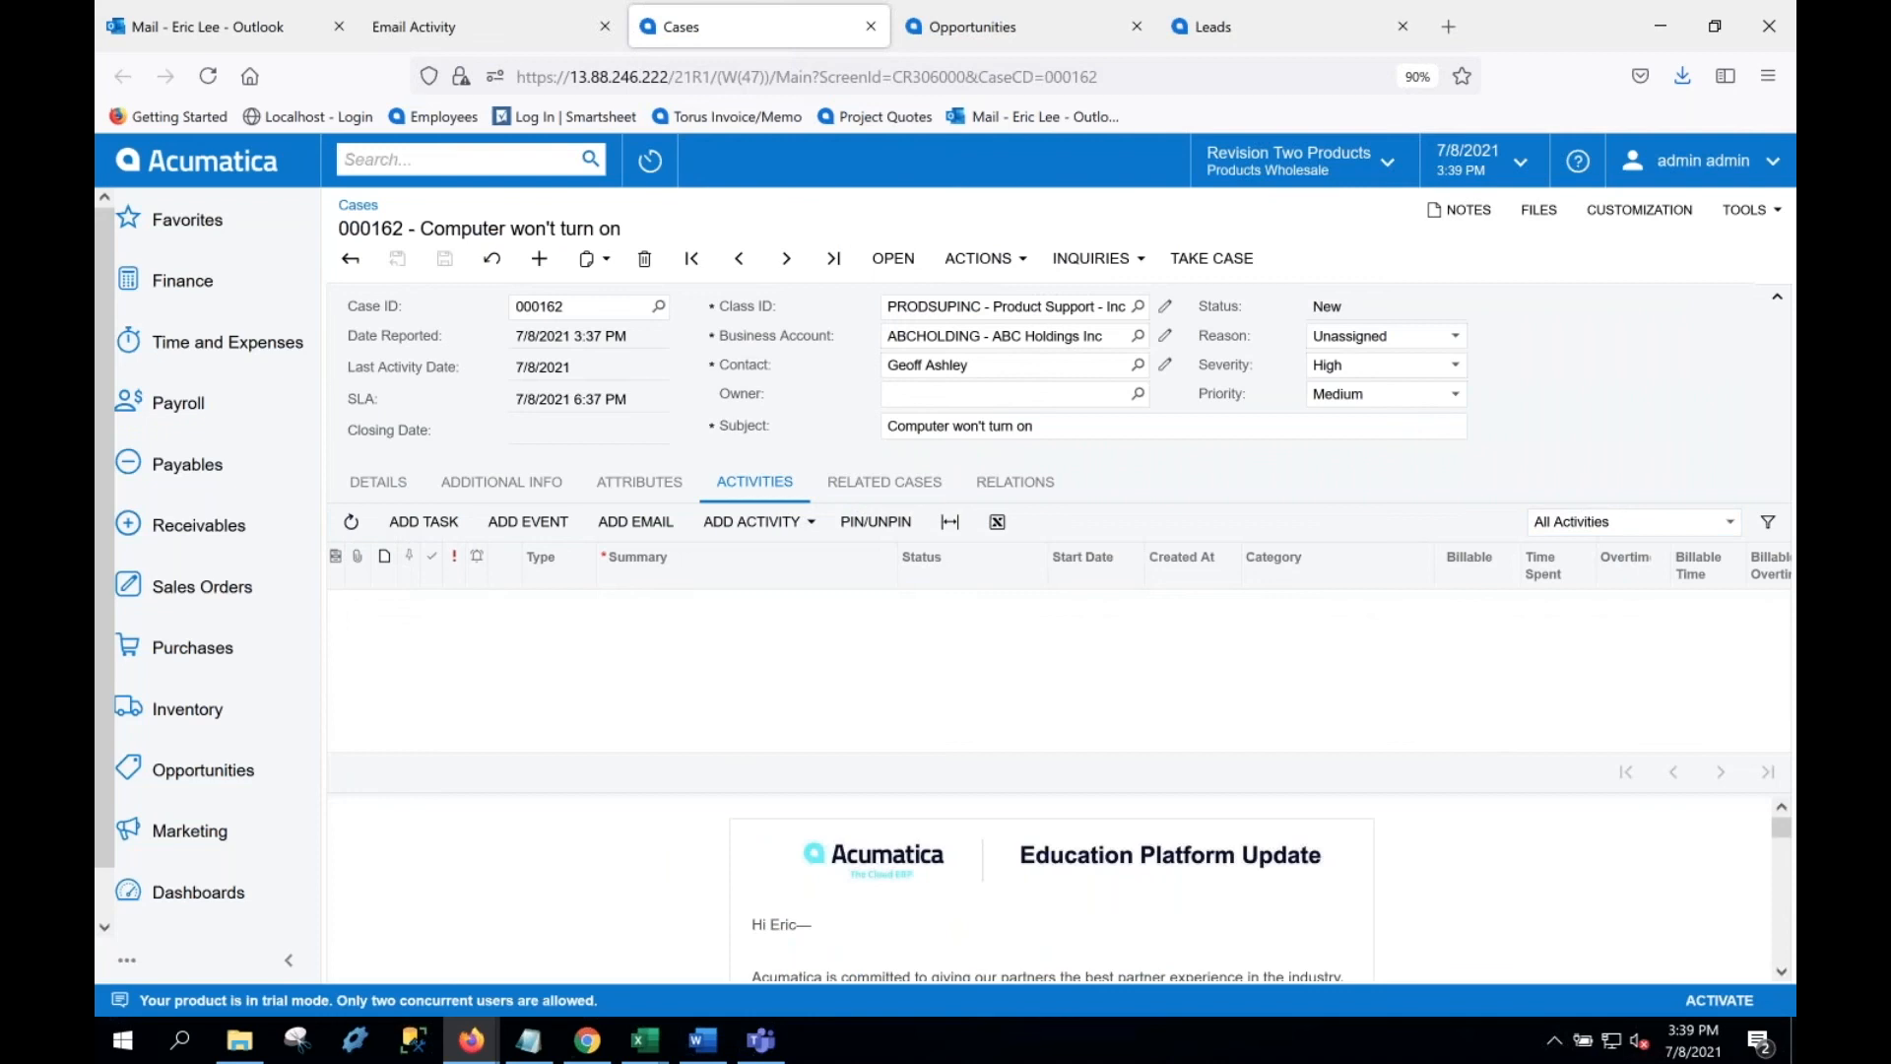